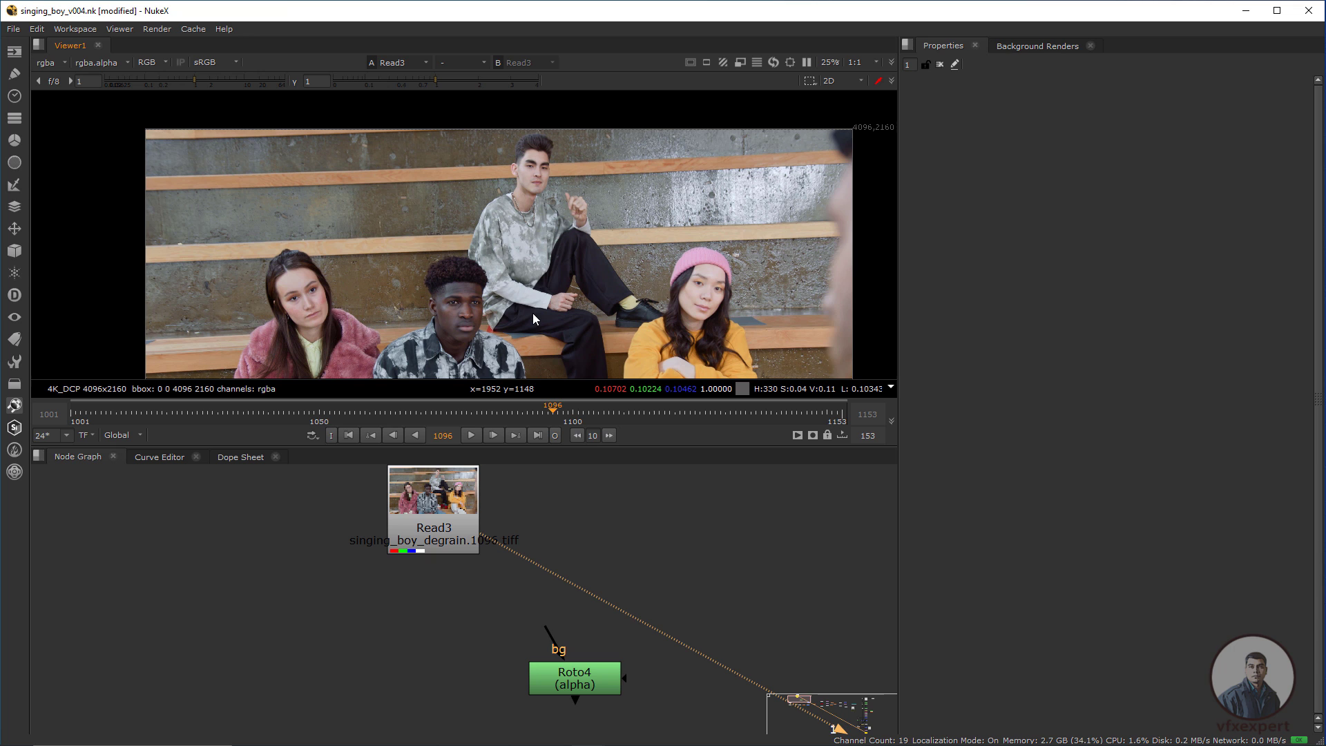
pyautogui.press('f')
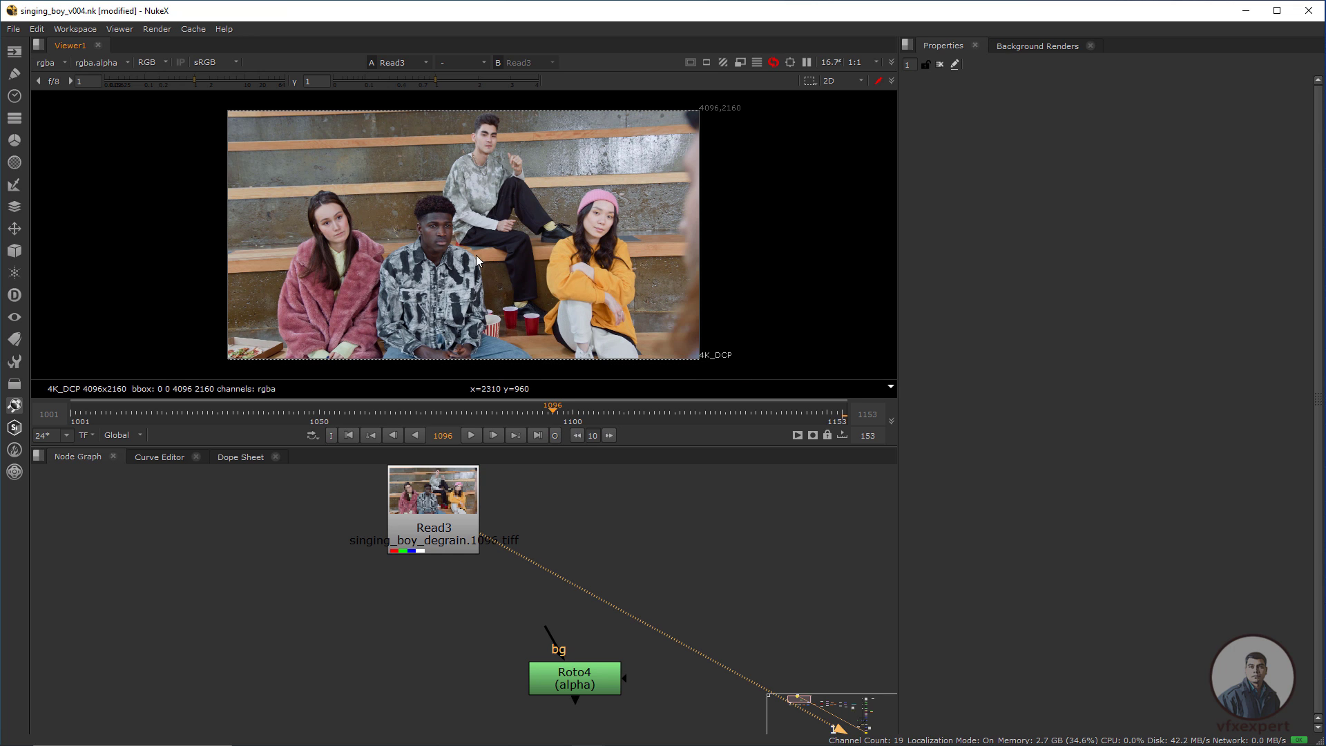
pyautogui.moveTo(512, 272); pyautogui.dragTo(553, 338, button='middle')
pyautogui.scroll(2, 519, 275)
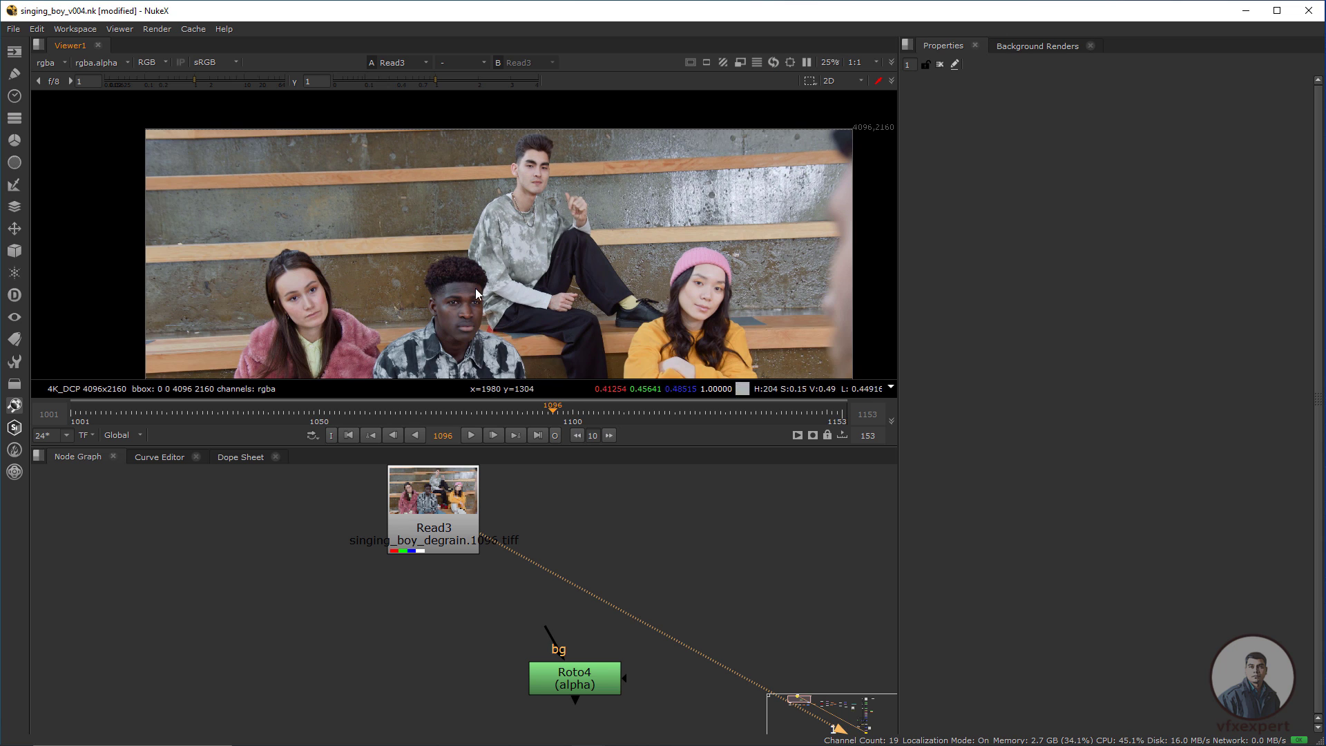
# Line up the Denoise1 node directly above the Reduce Noise v4_2 node in the node graph.
pyautogui.scroll(-3, 603, 520)
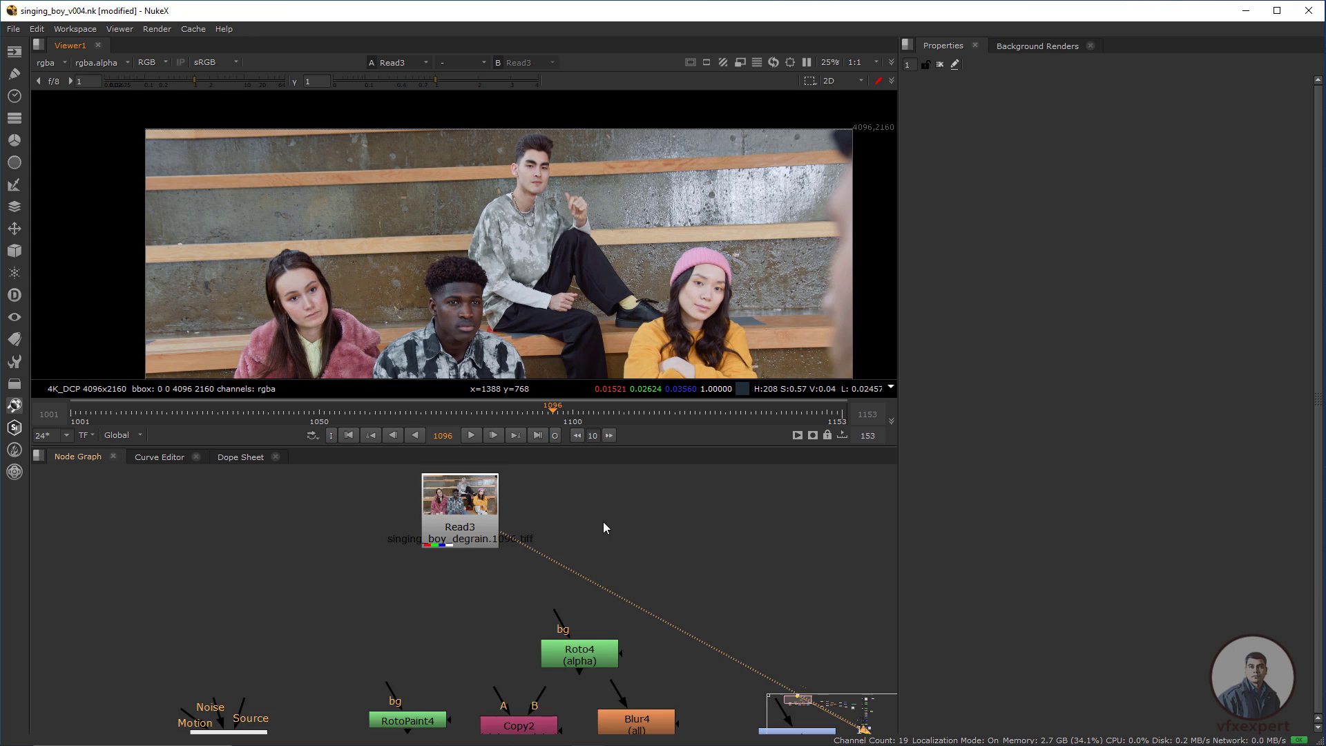
pyautogui.moveTo(269, 690); pyautogui.dragTo(459, 644, button='middle')
pyautogui.scroll(1, 458, 644)
pyautogui.moveTo(460, 513); pyautogui.dragTo(680, 734)
pyautogui.scroll(2, 612, 602)
pyautogui.moveTo(612, 602); pyautogui.dragTo(457, 545, button='middle')
pyautogui.moveTo(457, 545); pyautogui.dragTo(428, 525)
pyautogui.click(521, 518)
pyautogui.click(418, 528)
pyautogui.moveTo(413, 594); pyautogui.dragTo(411, 601)
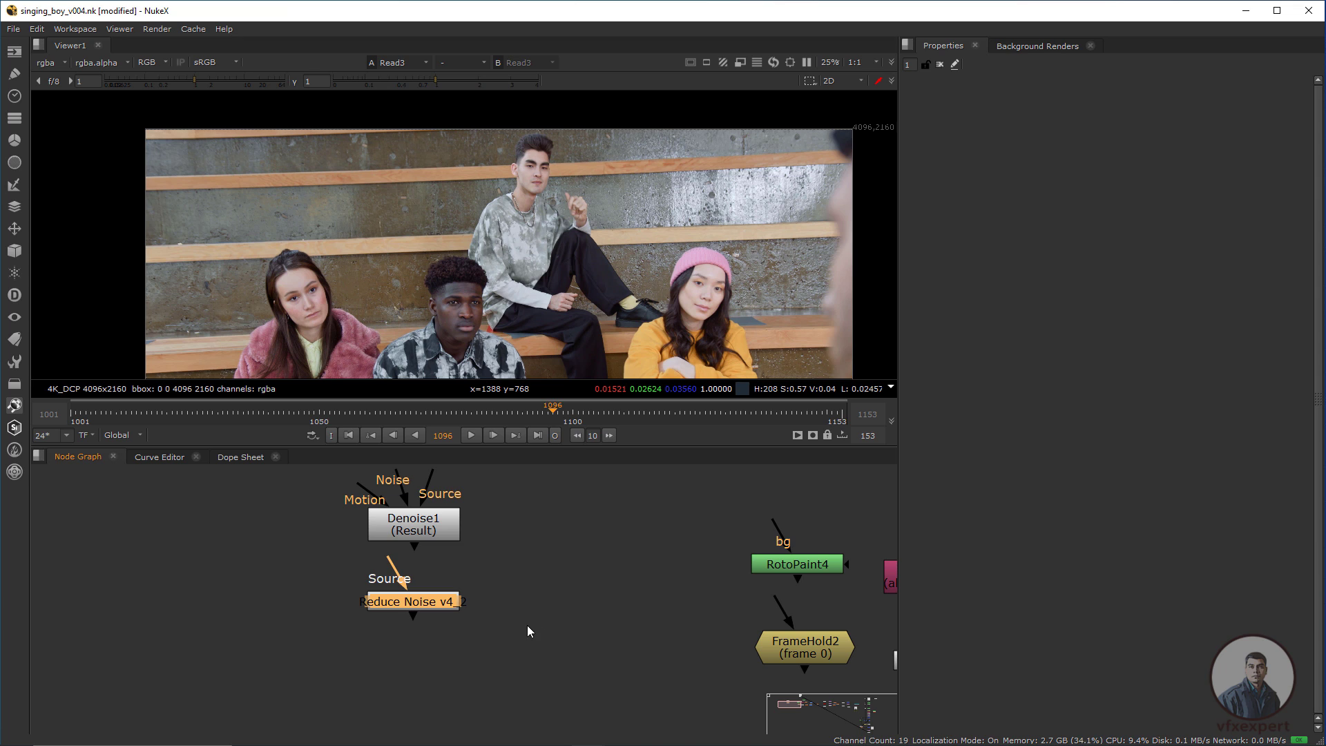
# Move the Read3 node closer to the two denoise nodes, keeping it above them.
pyautogui.scroll(-2, 512, 622)
pyautogui.moveTo(540, 598); pyautogui.dragTo(593, 696, button='middle')
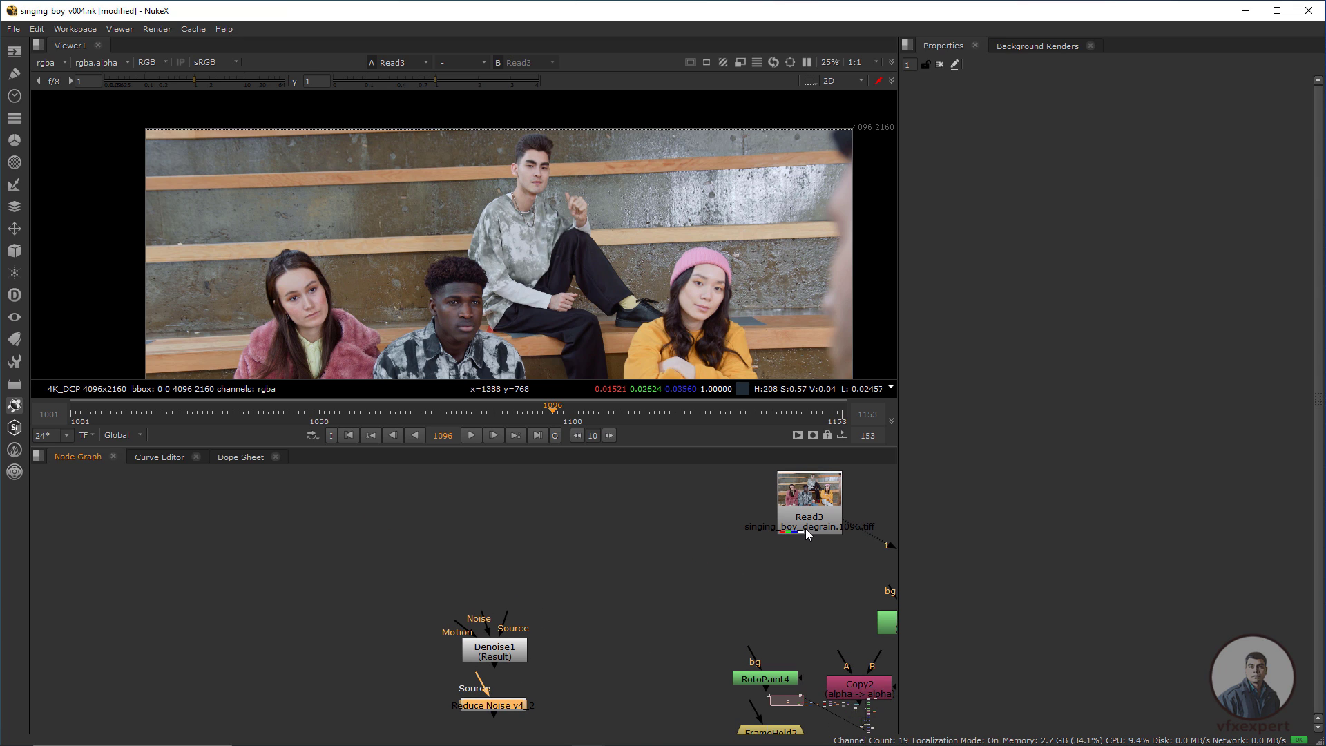
pyautogui.moveTo(805, 525); pyautogui.dragTo(661, 505)
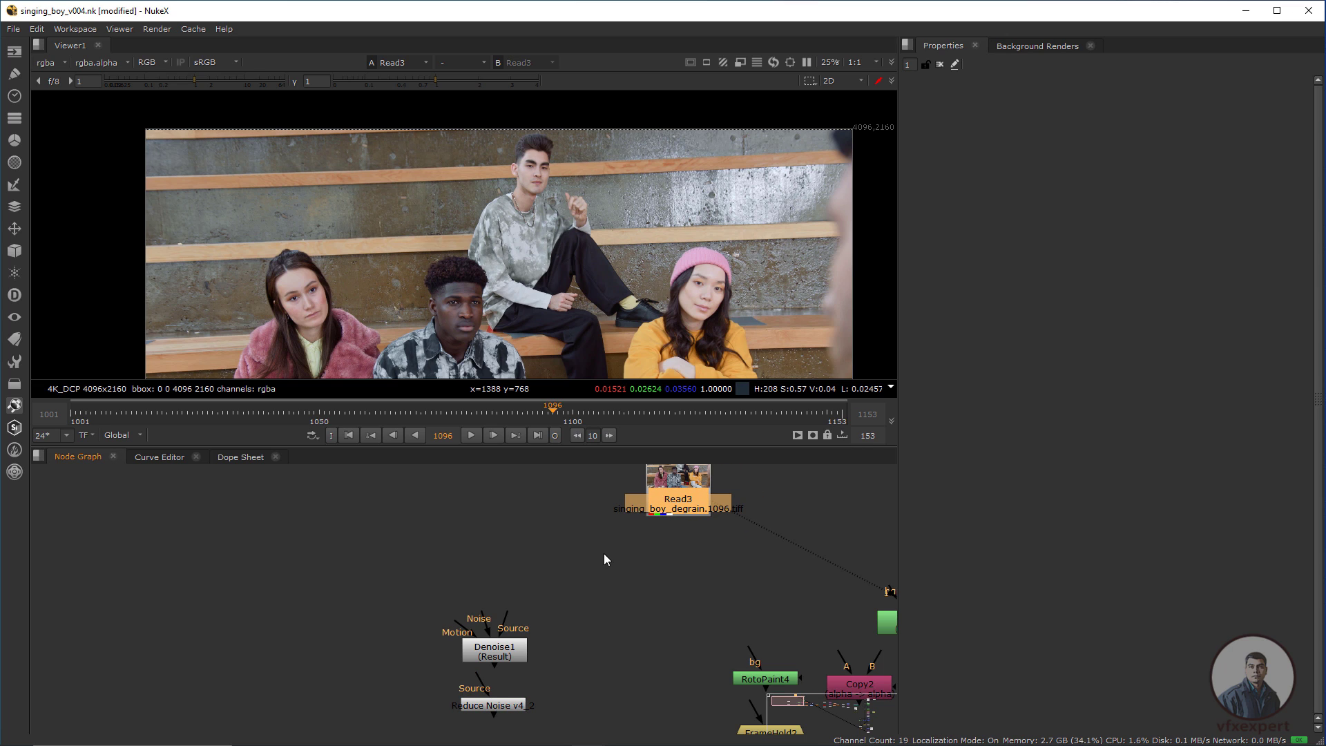
# Adjust the positions of Denoise1 and Reduce Noise v4_2 into a tidy column and select both nodes.
pyautogui.moveTo(598, 606); pyautogui.dragTo(600, 586, button='middle')
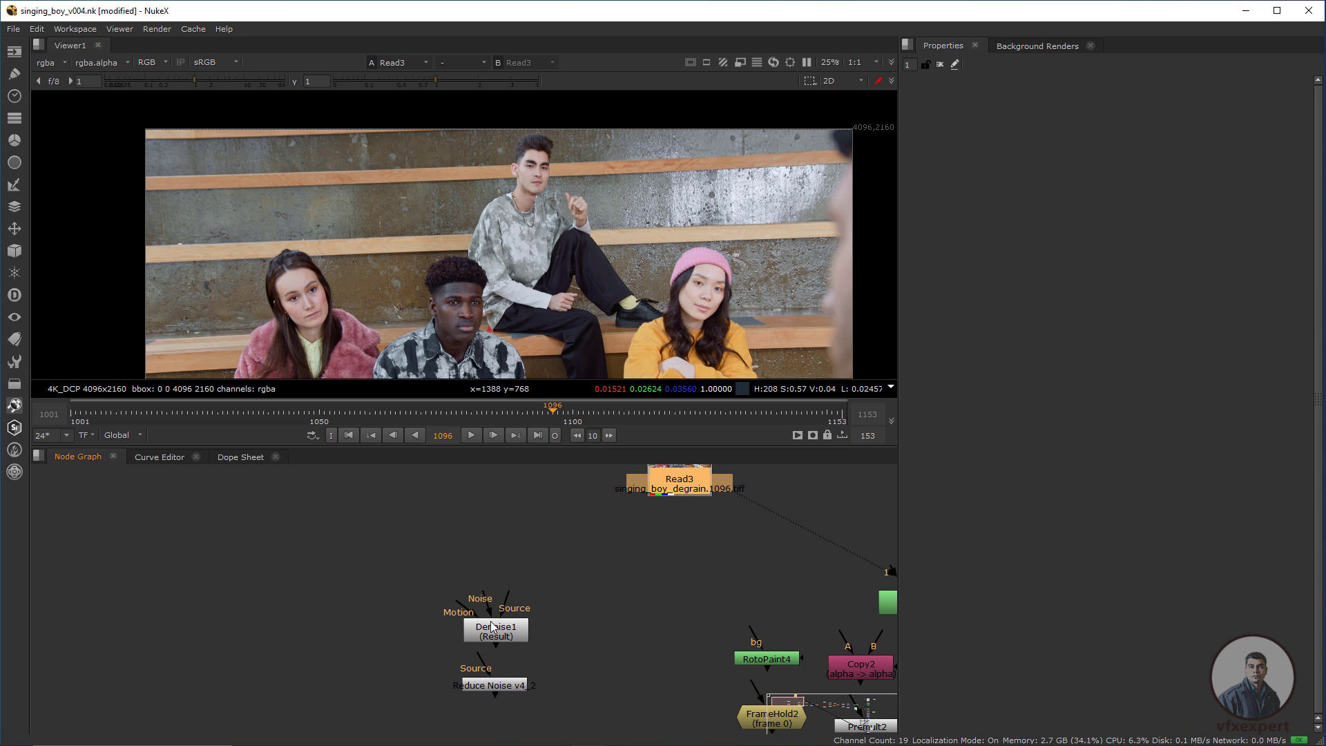
pyautogui.moveTo(510, 628); pyautogui.dragTo(518, 608)
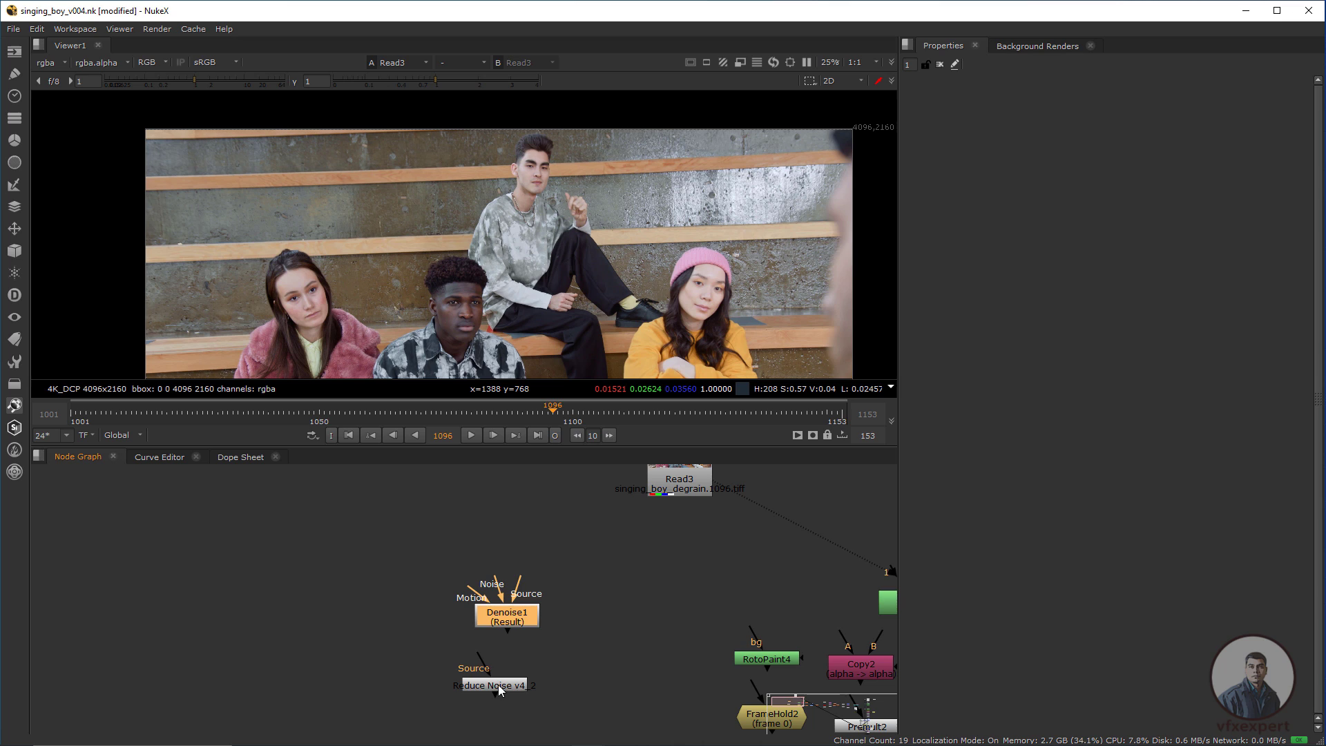
pyautogui.moveTo(507, 689); pyautogui.dragTo(527, 694)
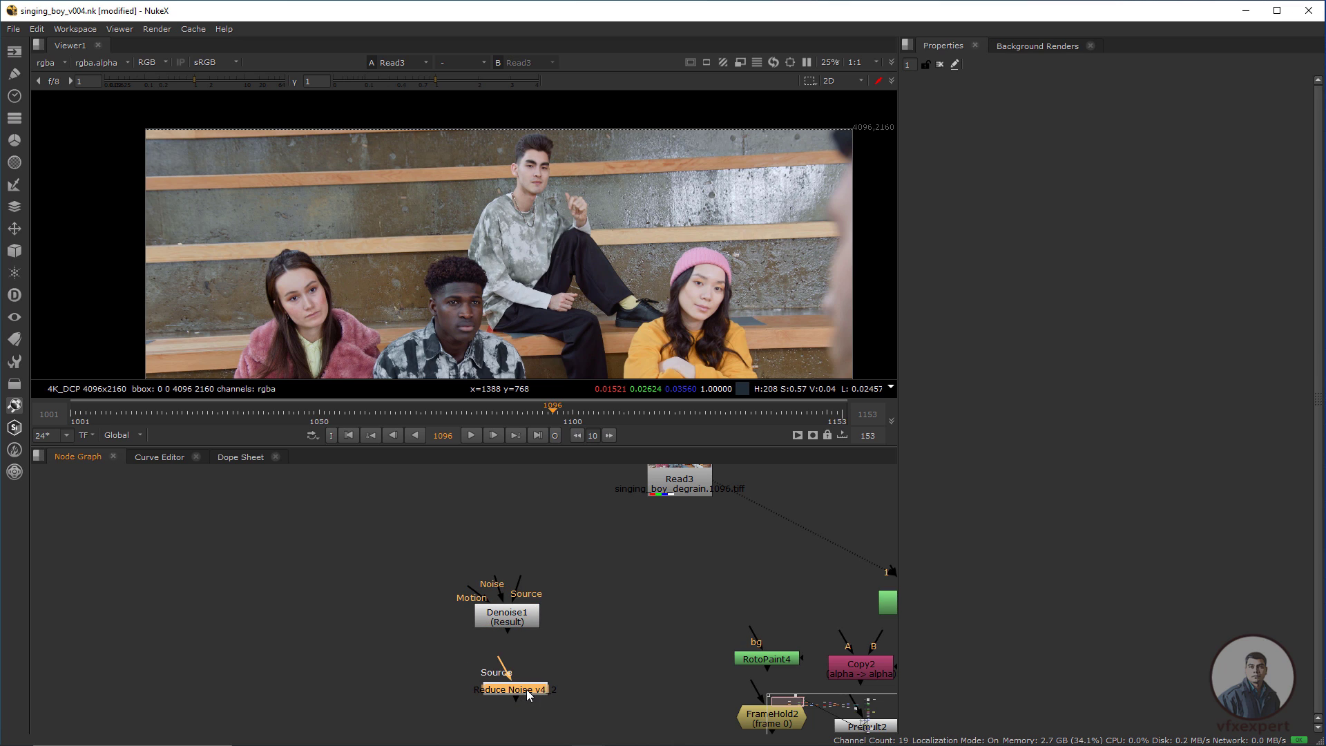
pyautogui.moveTo(507, 625); pyautogui.dragTo(513, 620)
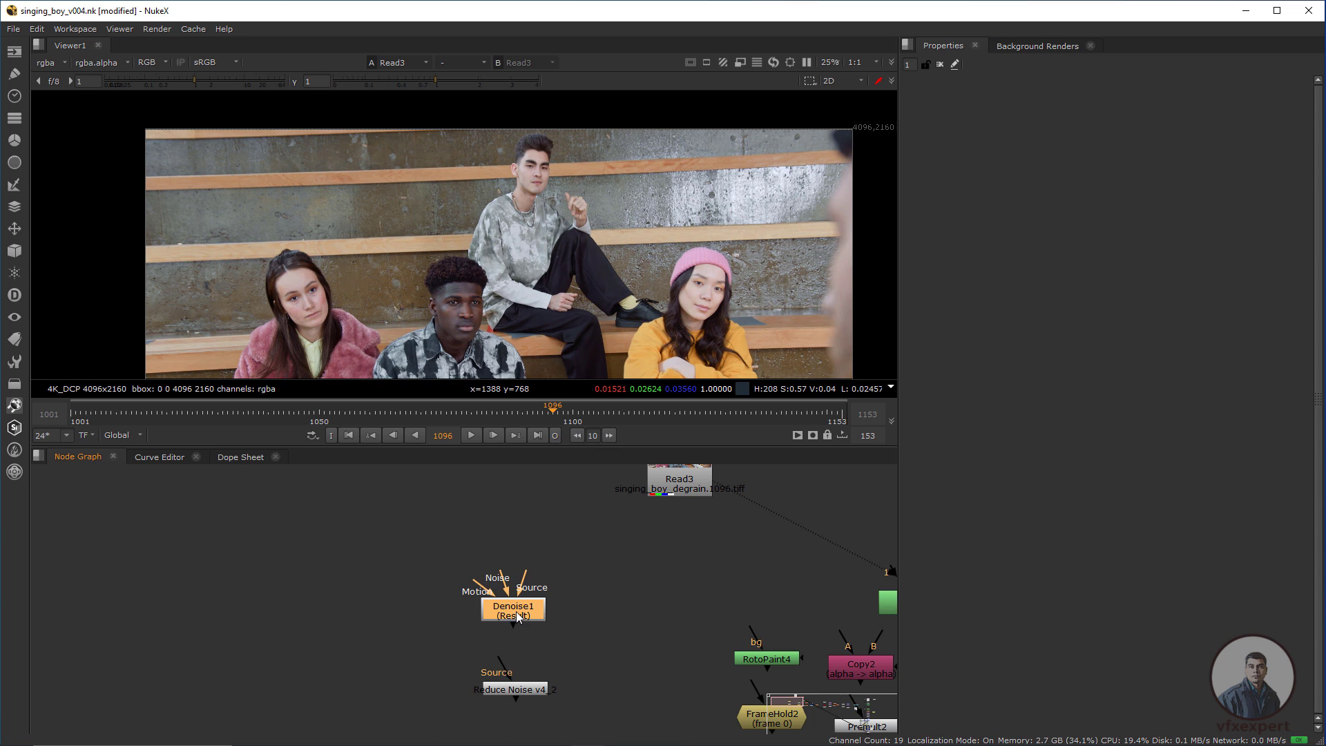
pyautogui.click(580, 611)
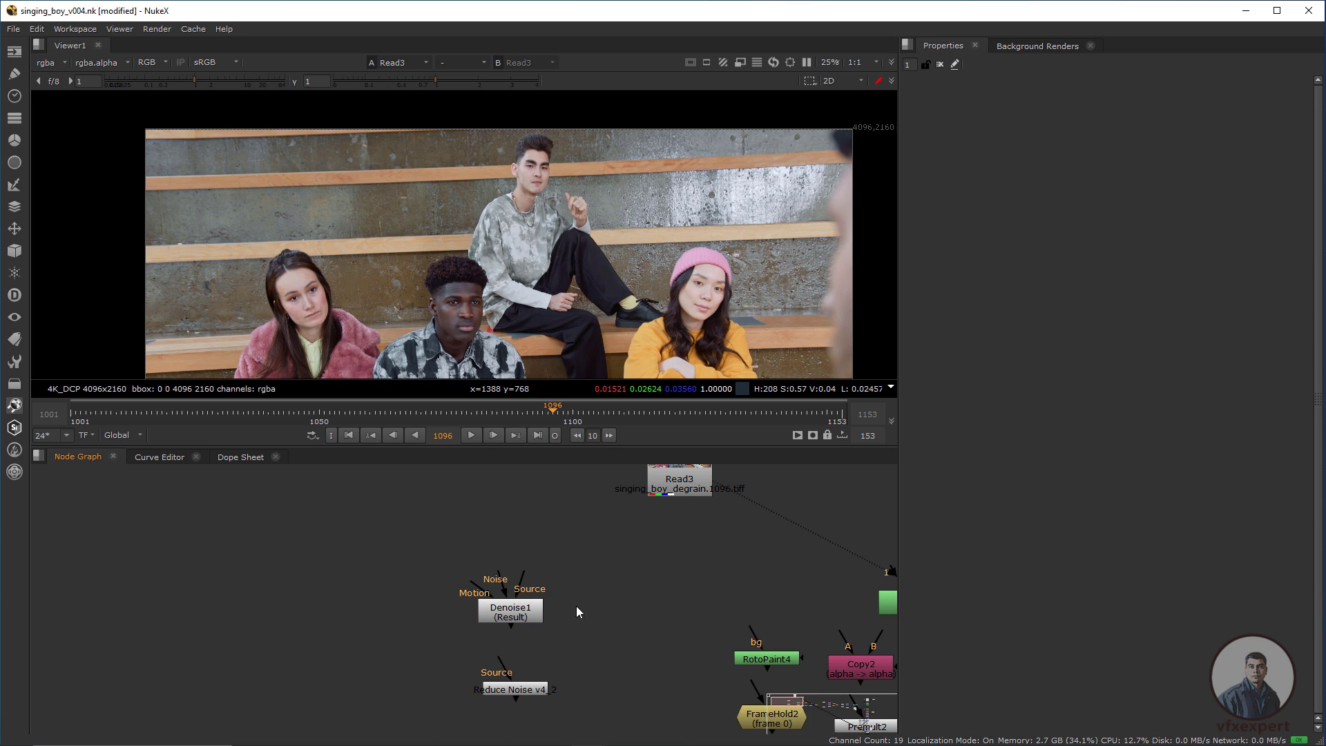
pyautogui.moveTo(620, 553); pyautogui.dragTo(458, 707)
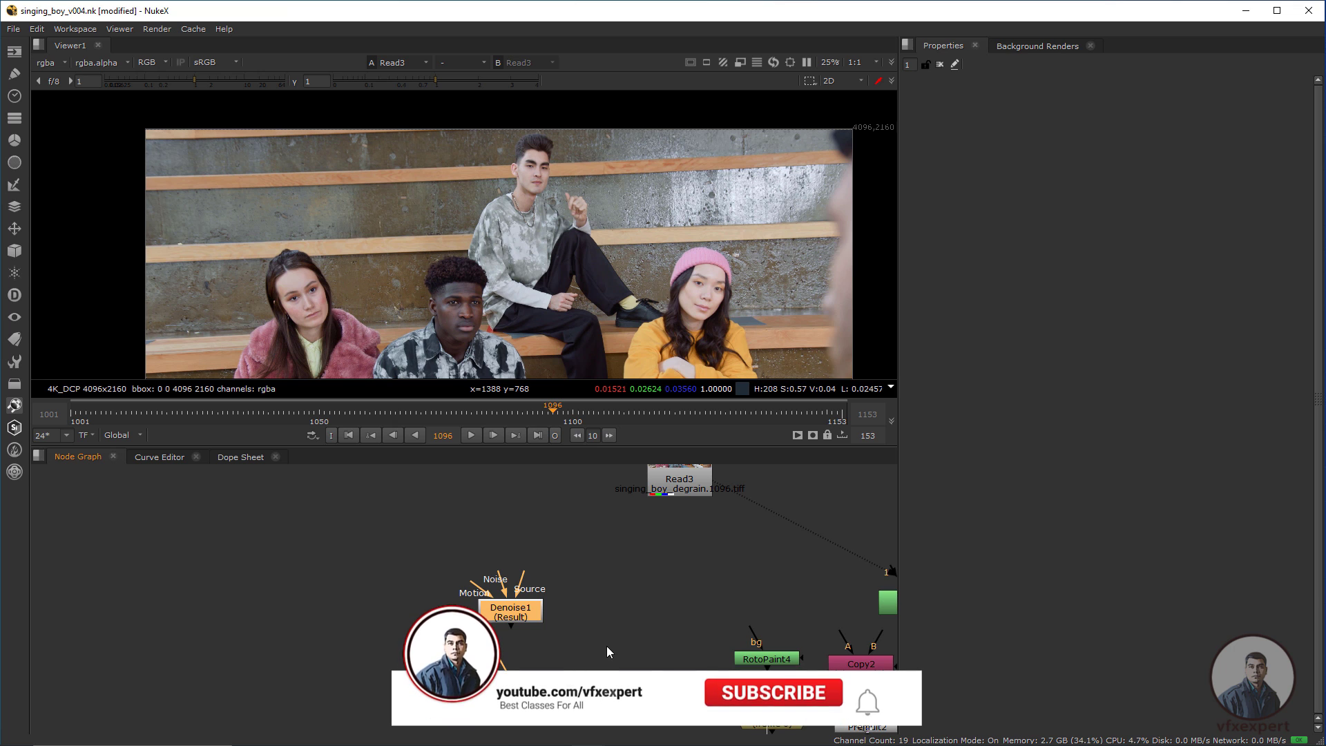
# Move RotoPaint4 and FrameHold2 beside the denoise nodes, with FrameHold2 directly below RotoPaint4.
pyautogui.scroll(-1, 598, 629)
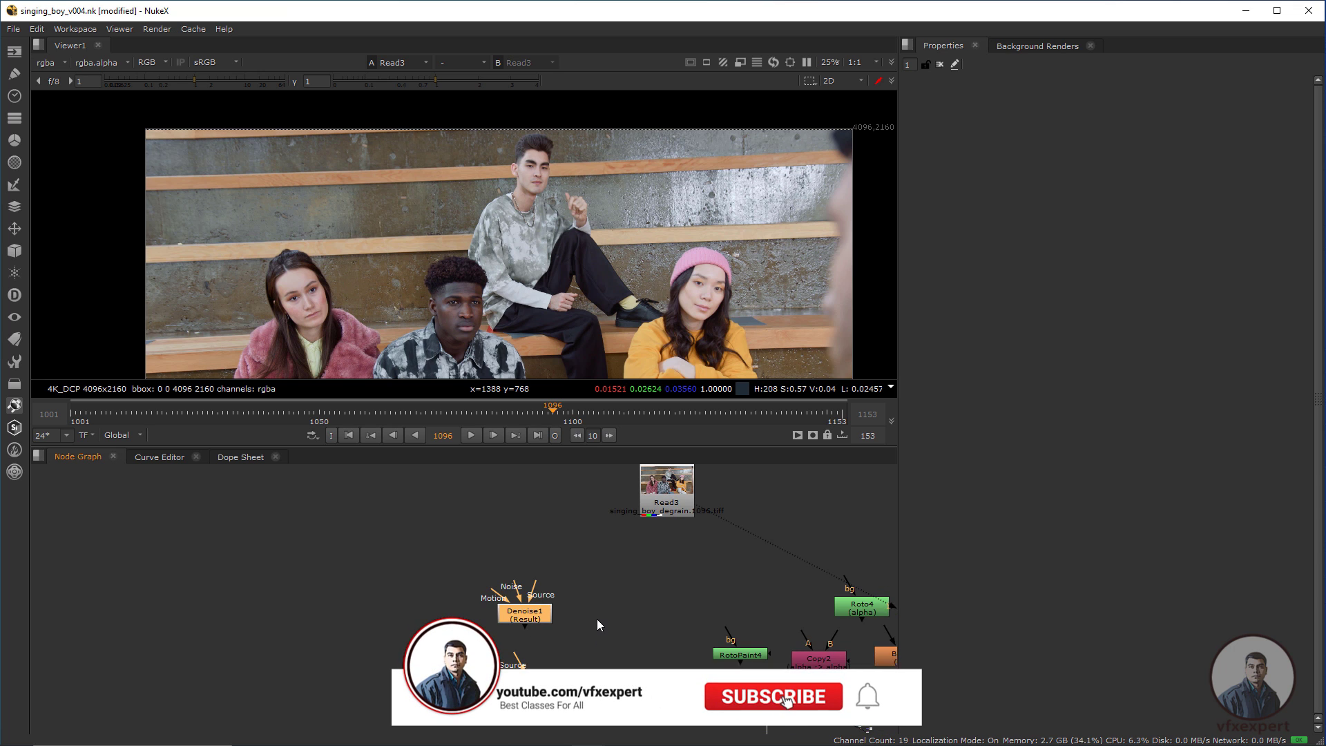
pyautogui.moveTo(688, 628); pyautogui.dragTo(577, 607, button='middle')
pyautogui.click(578, 604)
pyautogui.moveTo(633, 640); pyautogui.dragTo(562, 601)
pyautogui.moveTo(657, 685); pyautogui.dragTo(585, 654)
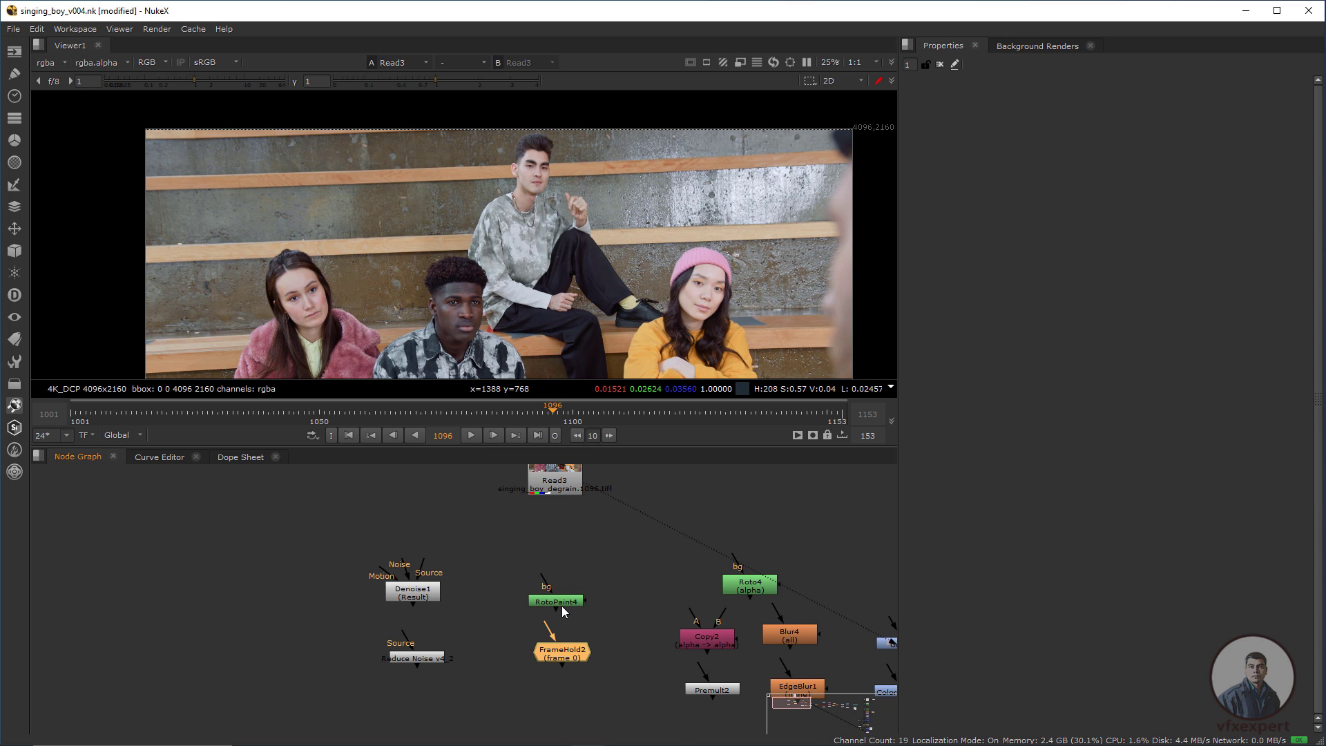
pyautogui.doubleClick(564, 653)
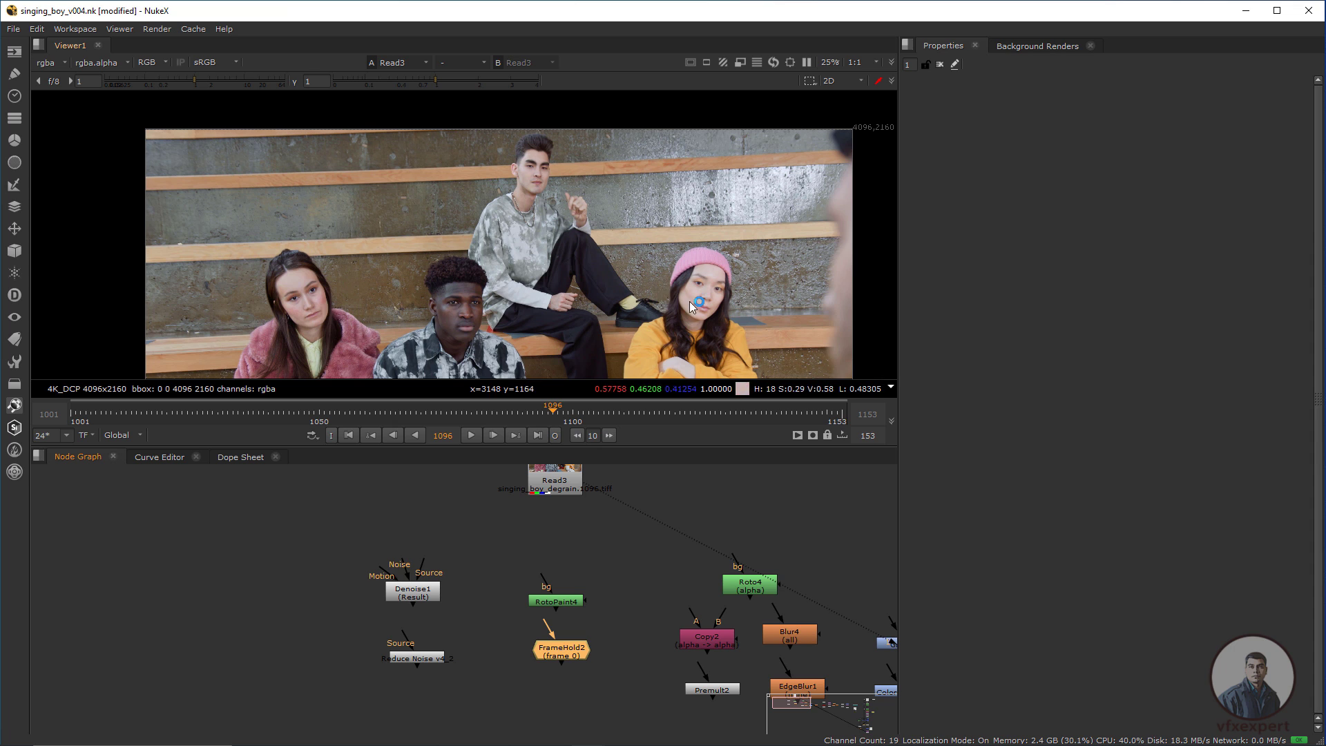
pyautogui.click(629, 631)
# Arrange the Roto4, Copy2 and Premult2 nodes in one vertical column.
pyautogui.moveTo(746, 624); pyautogui.dragTo(607, 583, button='middle')
pyautogui.moveTo(607, 541); pyautogui.dragTo(532, 536)
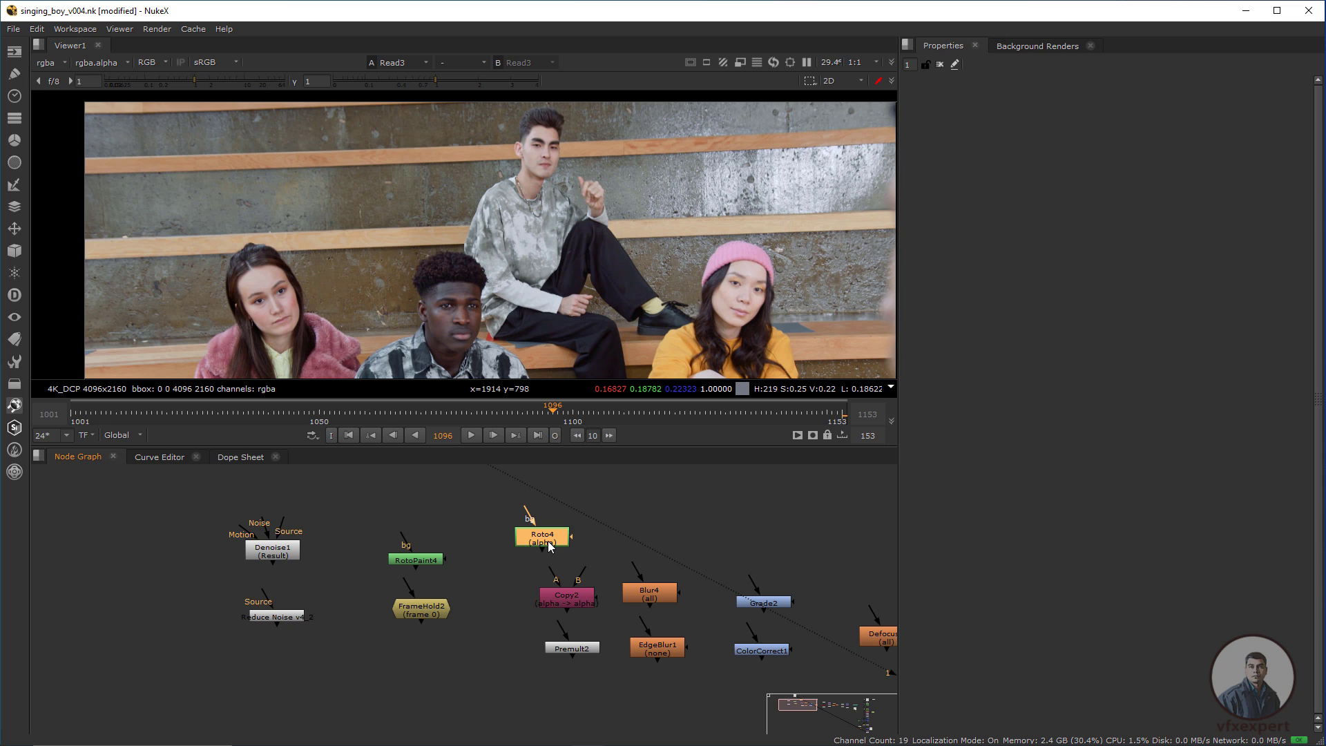
pyautogui.moveTo(575, 607); pyautogui.dragTo(549, 603)
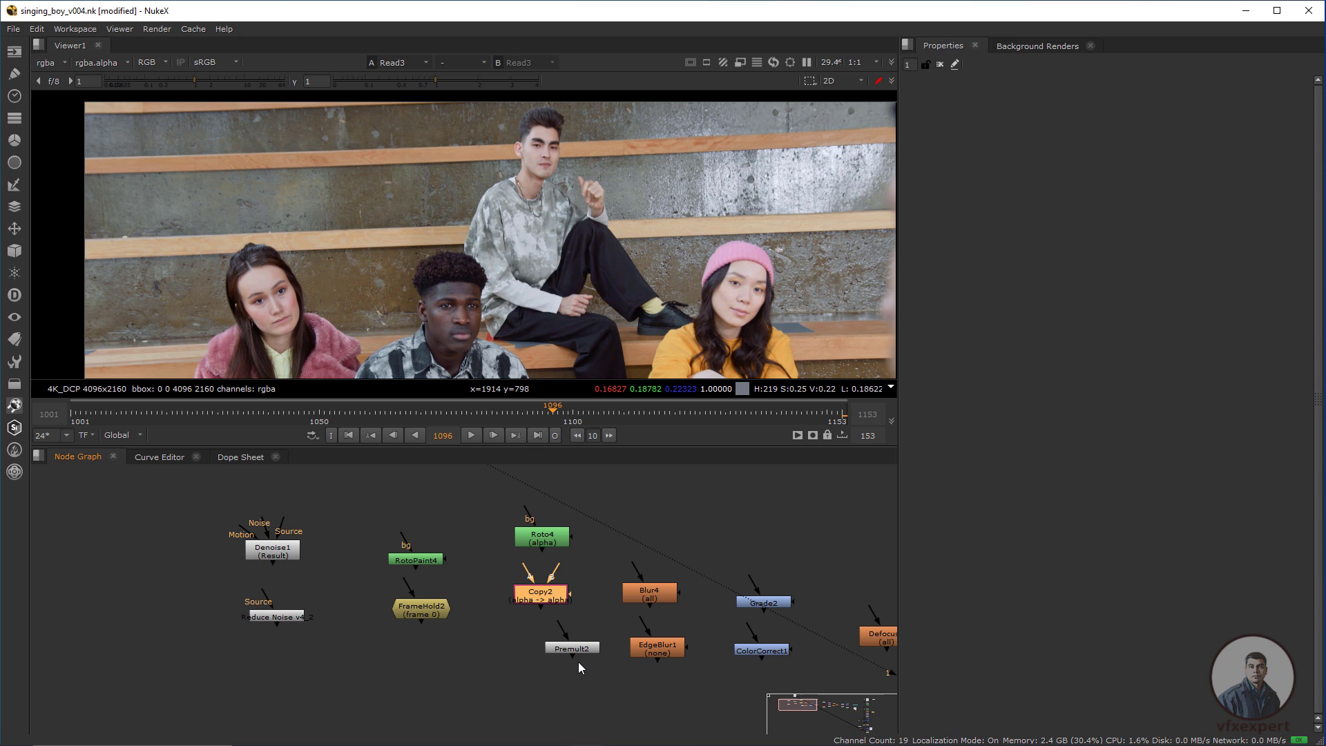
pyautogui.moveTo(583, 649); pyautogui.dragTo(554, 650)
# Move Blur4 and EdgeBlur1 into a column next to the Copy2 node.
pyautogui.click(649, 598)
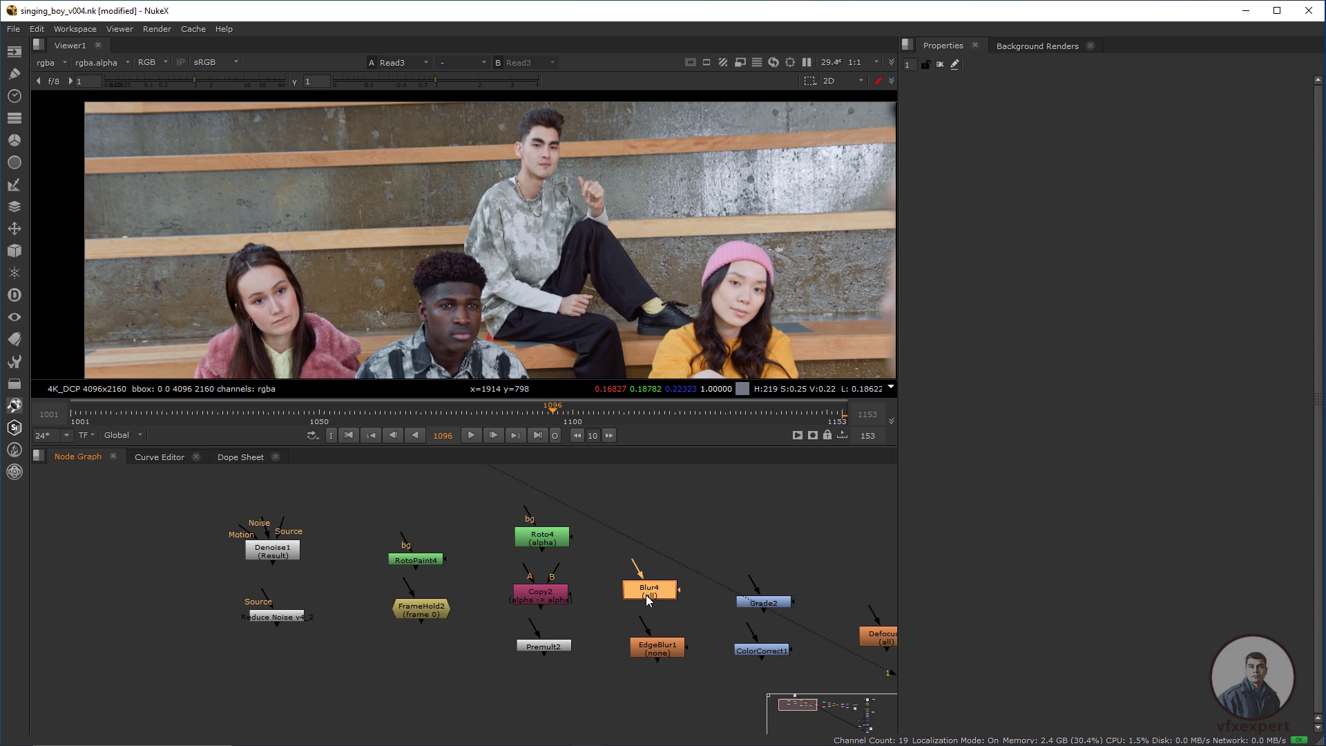
pyautogui.moveTo(659, 649); pyautogui.dragTo(628, 623)
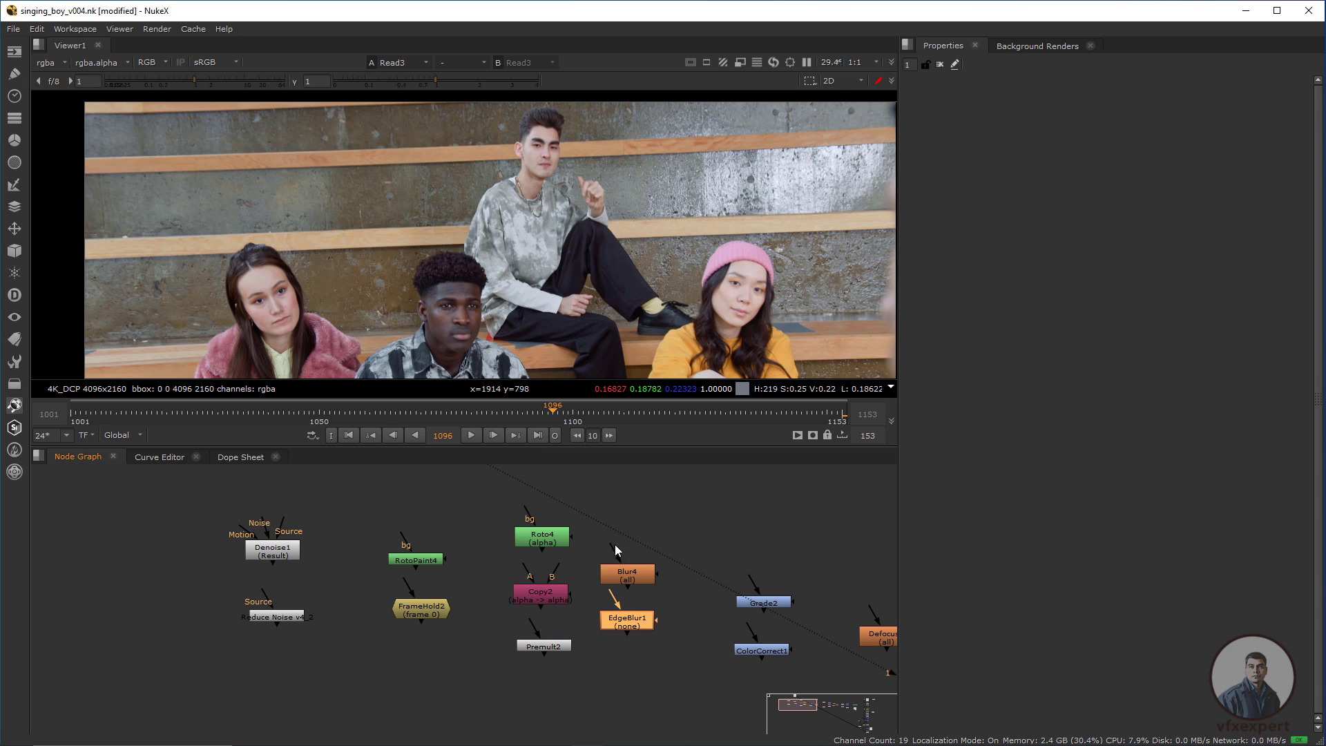
pyautogui.moveTo(590, 536); pyautogui.dragTo(643, 600)
pyautogui.click(592, 585)
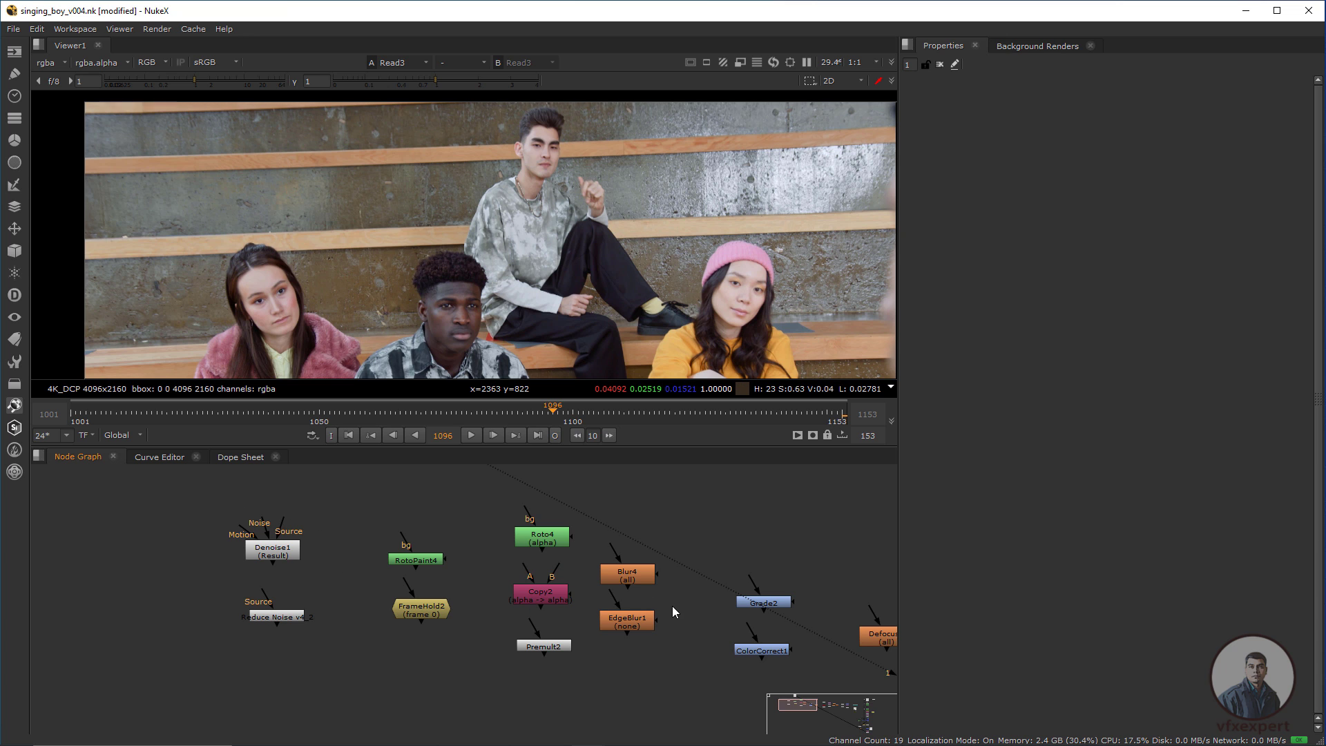
# Show the Read1 source plate in the viewer and examine the nodes inside the Degarin backdrop.
pyautogui.scroll(-3, 677, 605)
pyautogui.moveTo(691, 603); pyautogui.dragTo(504, 615, button='middle')
pyautogui.scroll(3, 505, 617)
pyautogui.scroll(2, 559, 642)
pyautogui.click(518, 608)
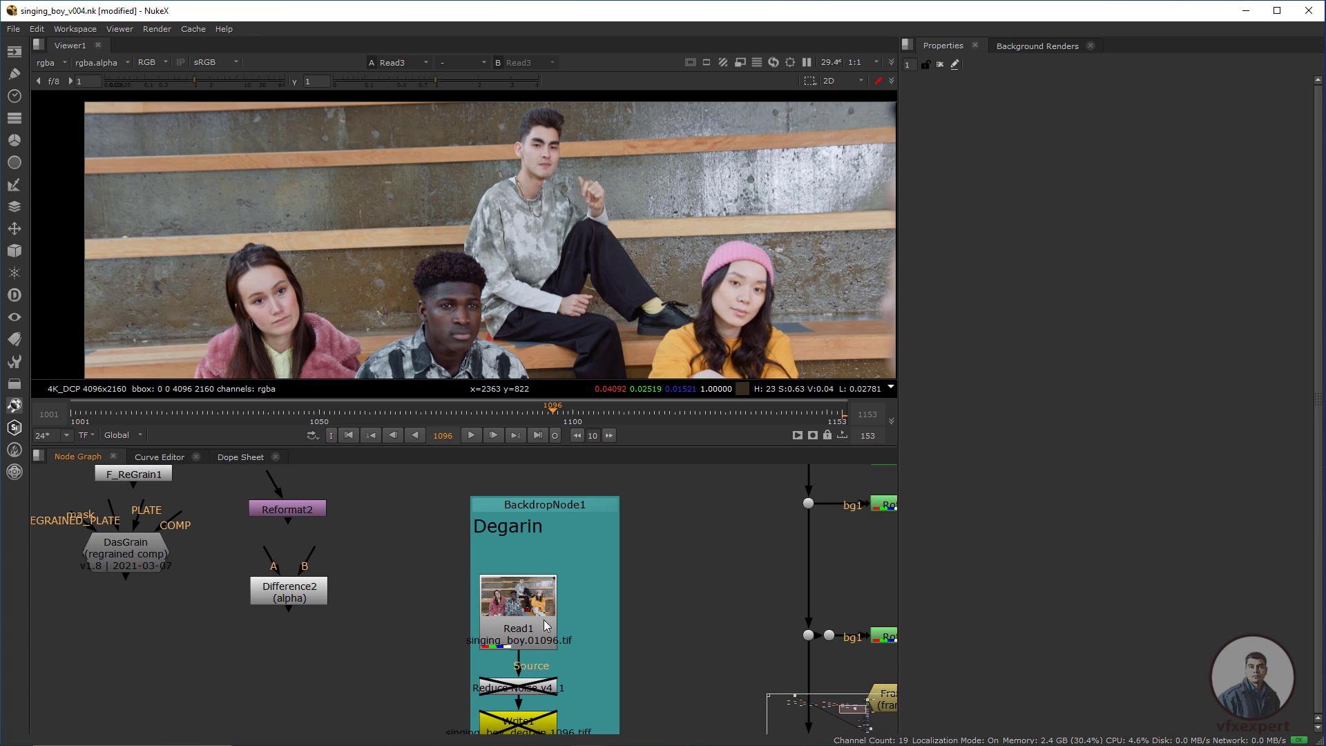
pyautogui.press('1')
pyautogui.scroll(-2, 525, 622)
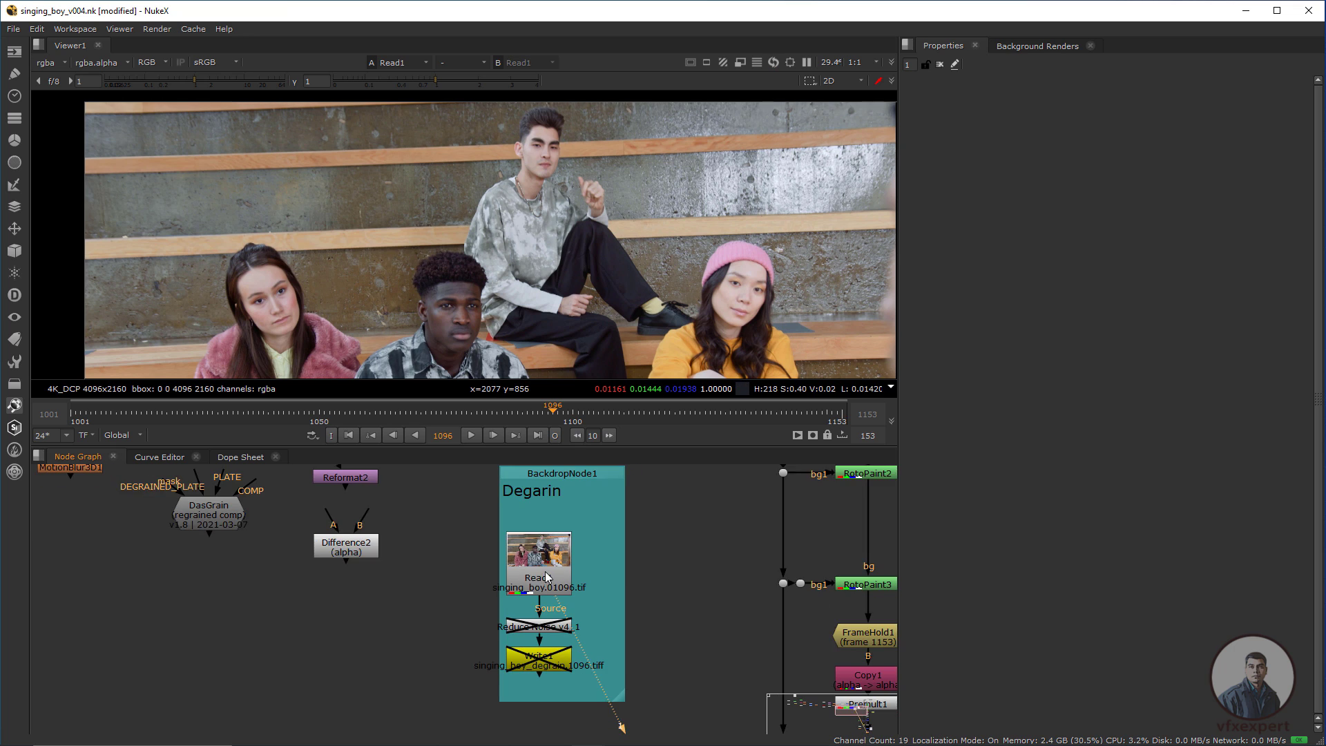
pyautogui.scroll(4, 539, 607)
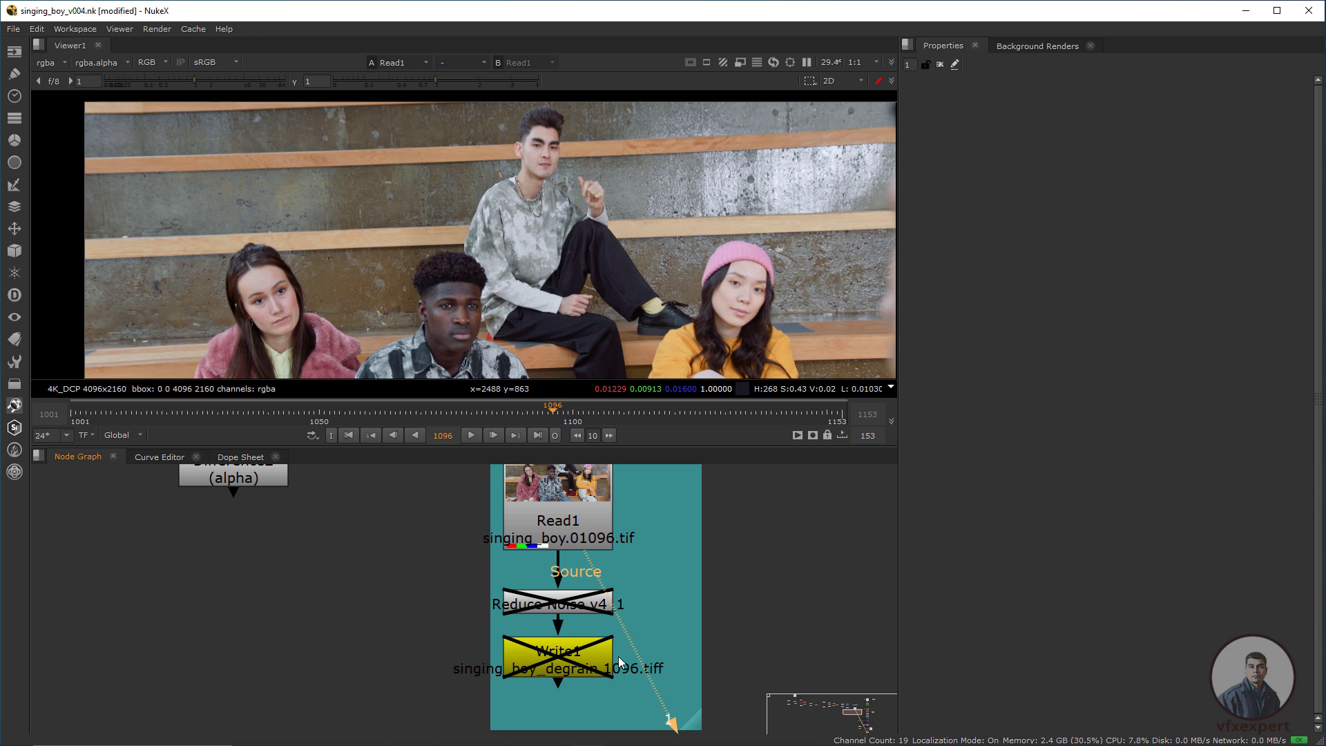
# Show the degrained Read2 plate in the viewer at the last frame, 1153.
pyautogui.scroll(-6, 613, 665)
pyautogui.scroll(5, 644, 565)
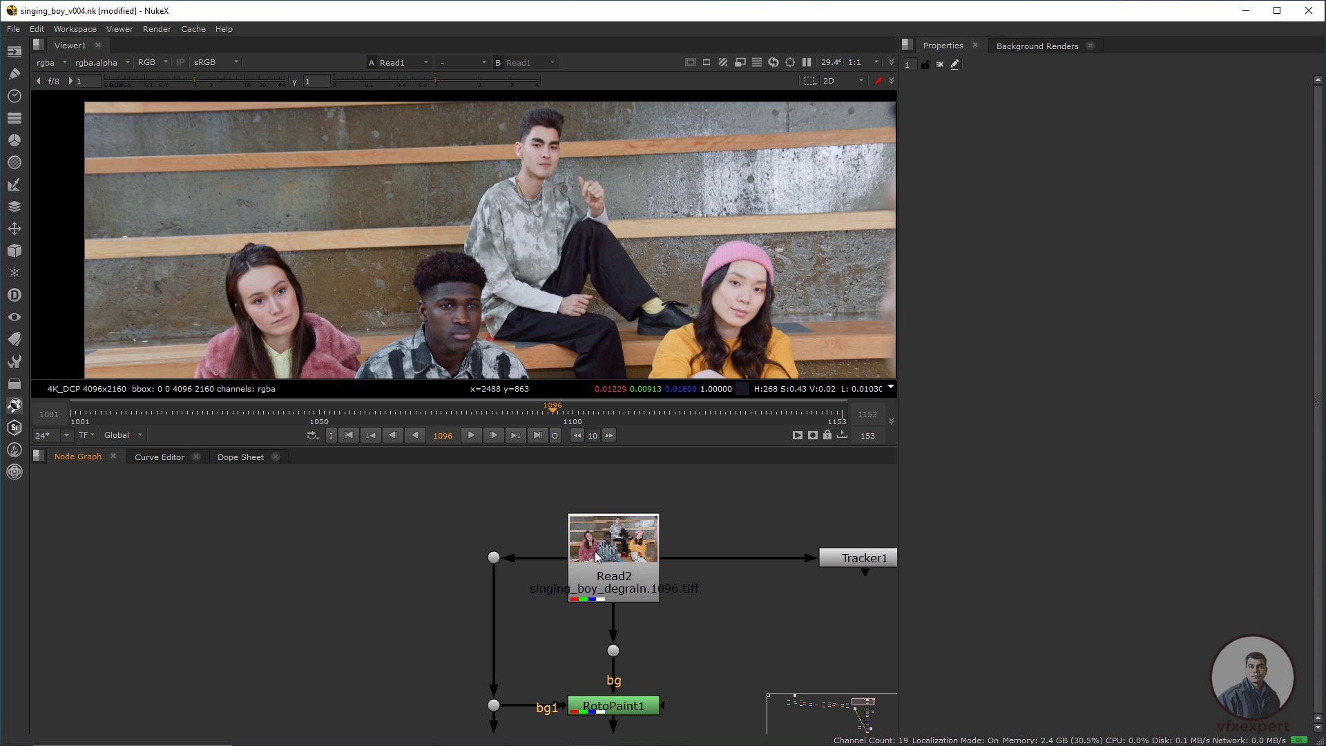
pyautogui.moveTo(631, 653); pyautogui.dragTo(631, 607, button='middle')
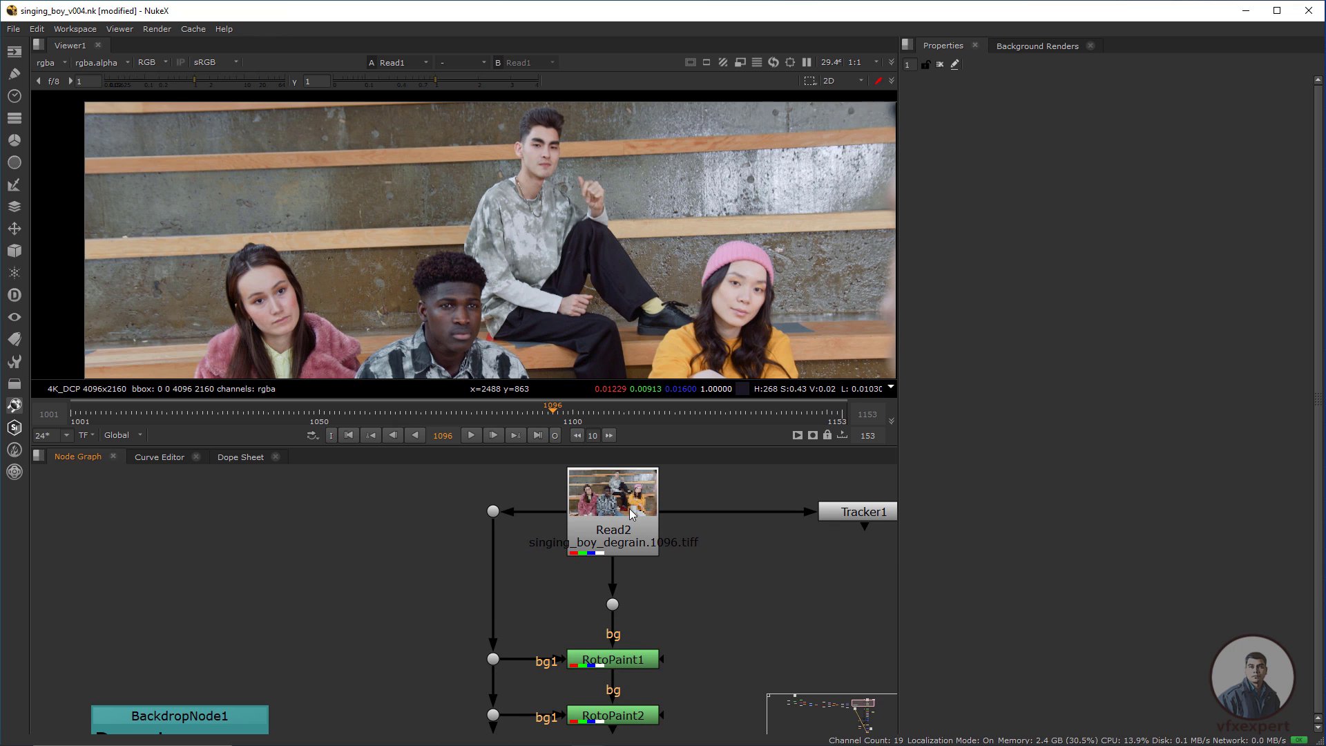
pyautogui.click(630, 507)
pyautogui.press('1')
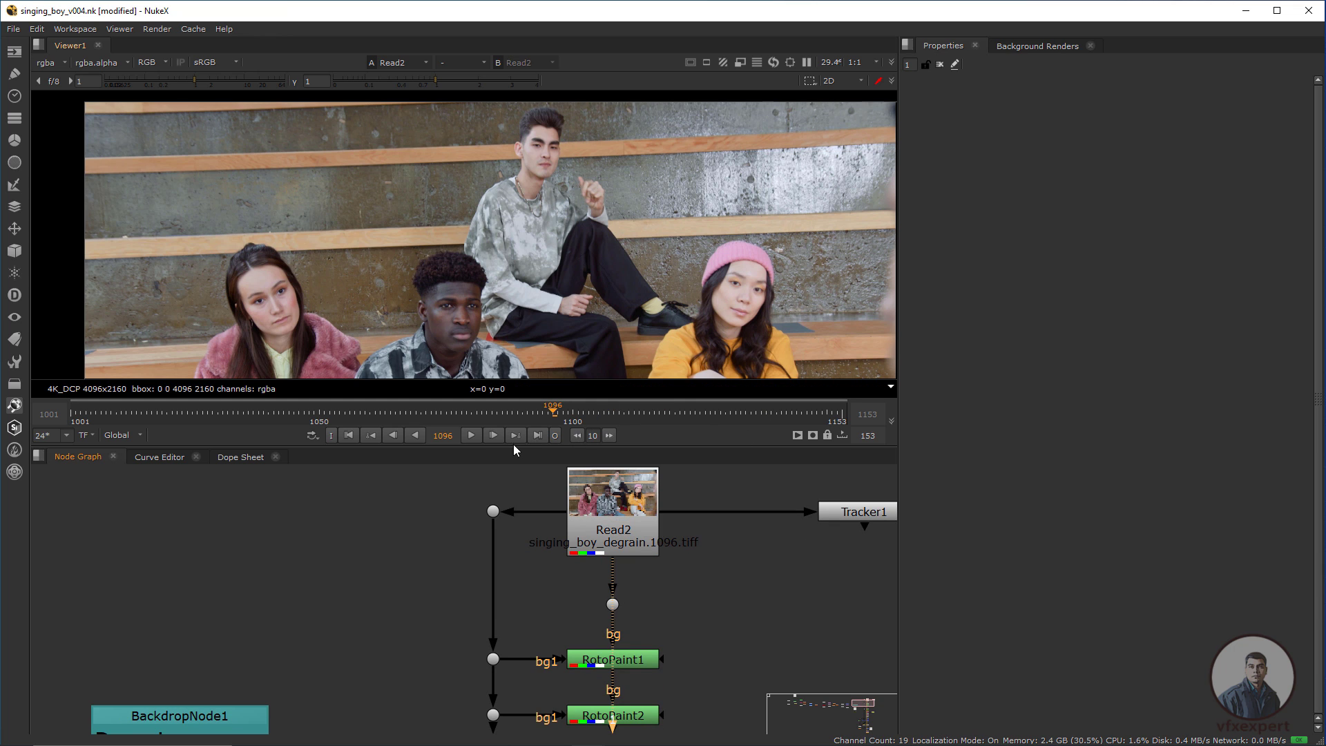
pyautogui.click(537, 435)
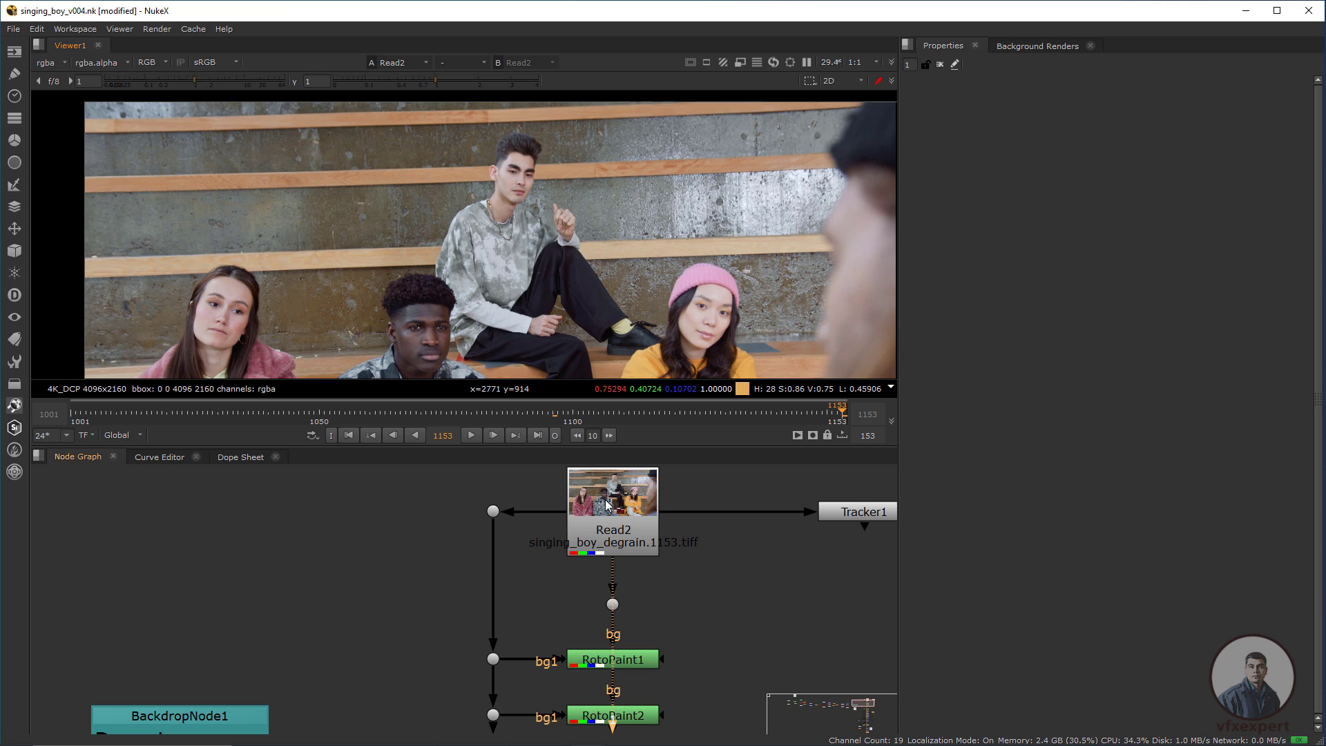
# Follow the RotoPaint chain below Read2 and show the output of RotoPaint3 in the viewer.
pyautogui.click(641, 661)
pyautogui.moveTo(643, 635); pyautogui.dragTo(625, 526, button='middle')
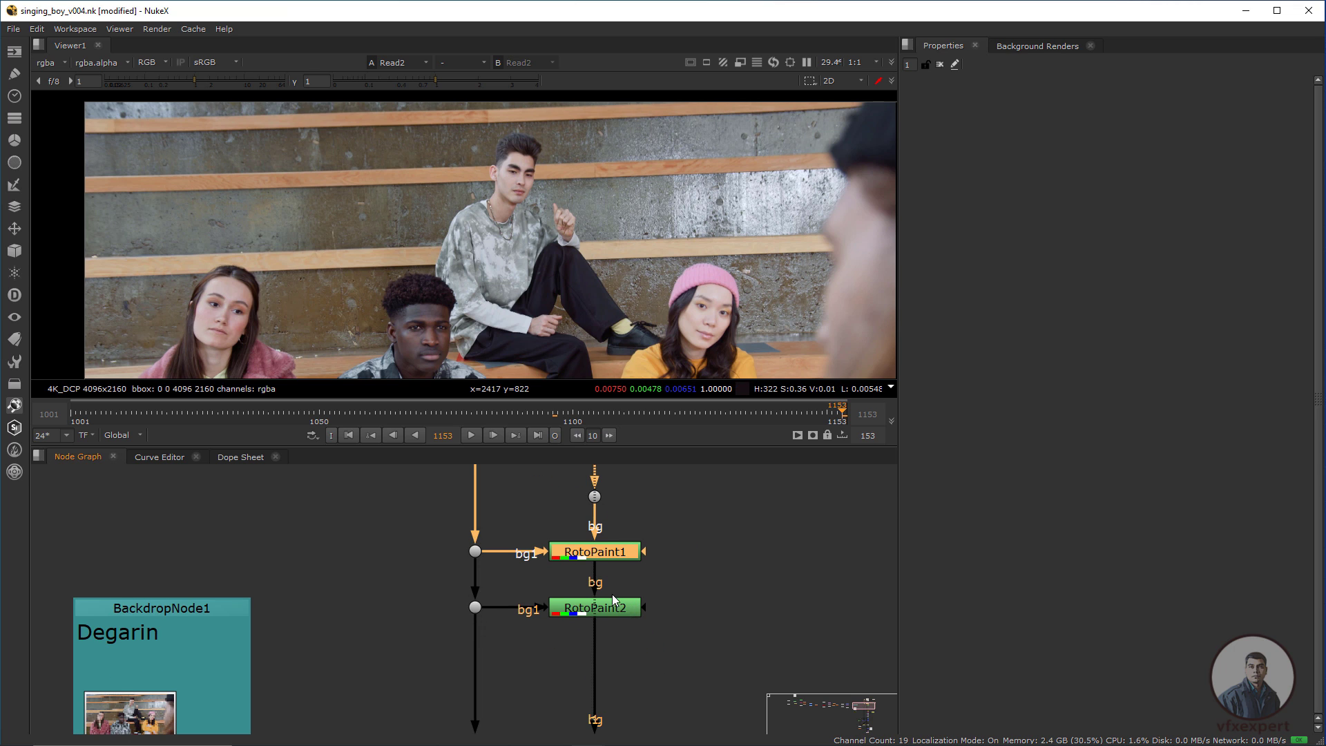
pyautogui.scroll(-3, 612, 594)
pyautogui.click(615, 669)
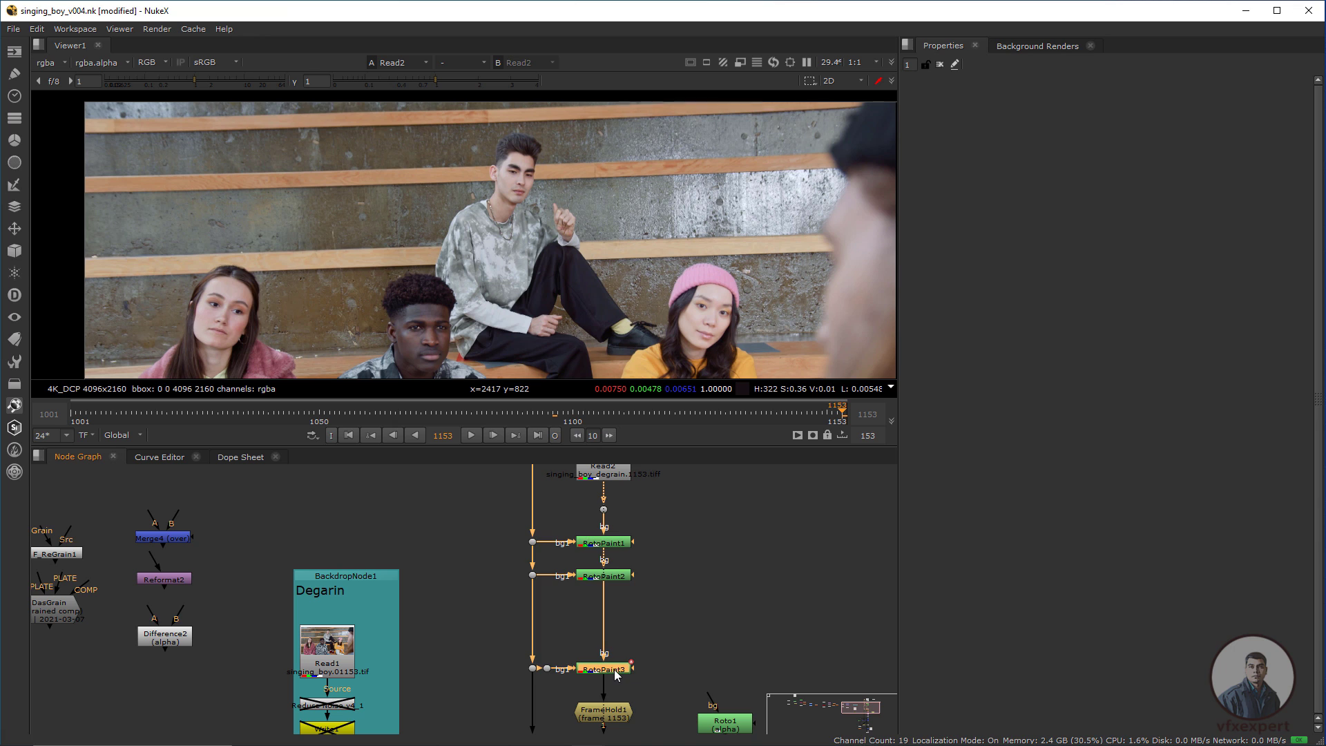
pyautogui.press('1')
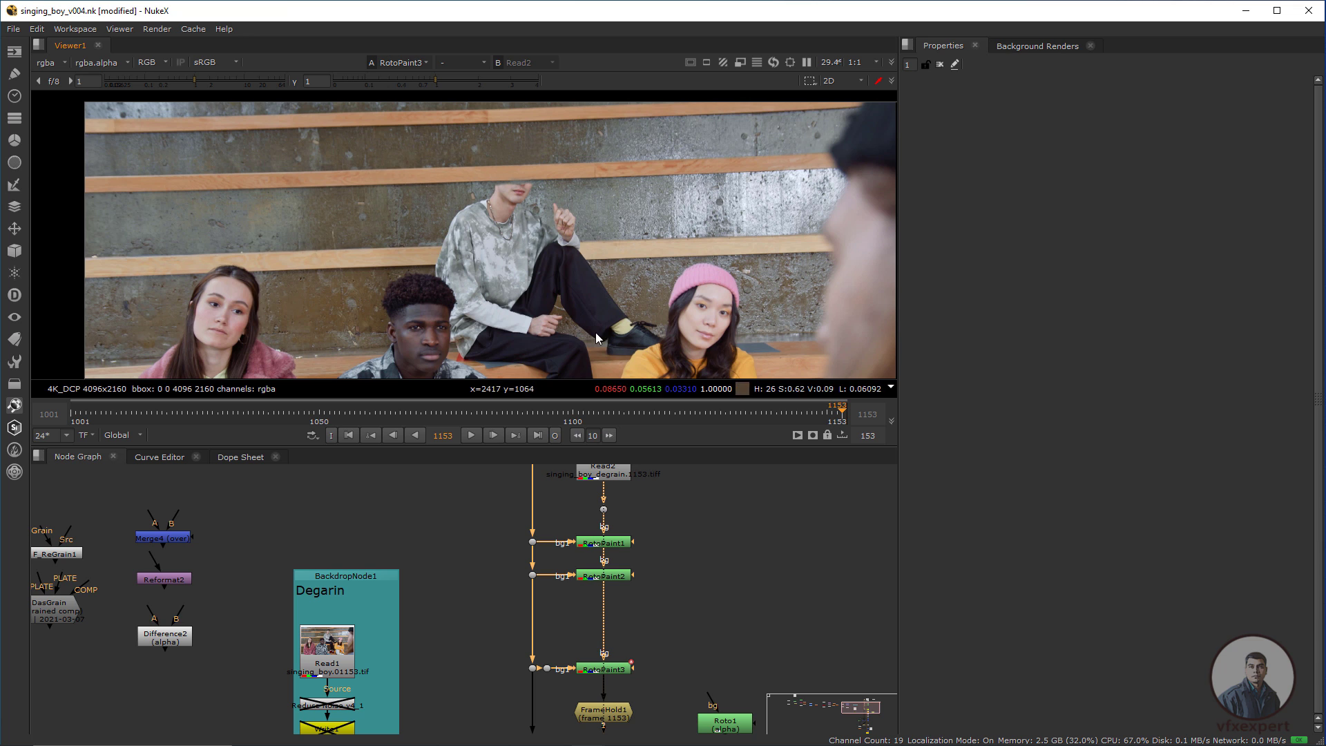
# Compare the RotoPaint3 result with the original Read2 plate around the seated boy's head.
pyautogui.moveTo(535, 256); pyautogui.dragTo(563, 306, button='middle')
pyautogui.scroll(2, 561, 305)
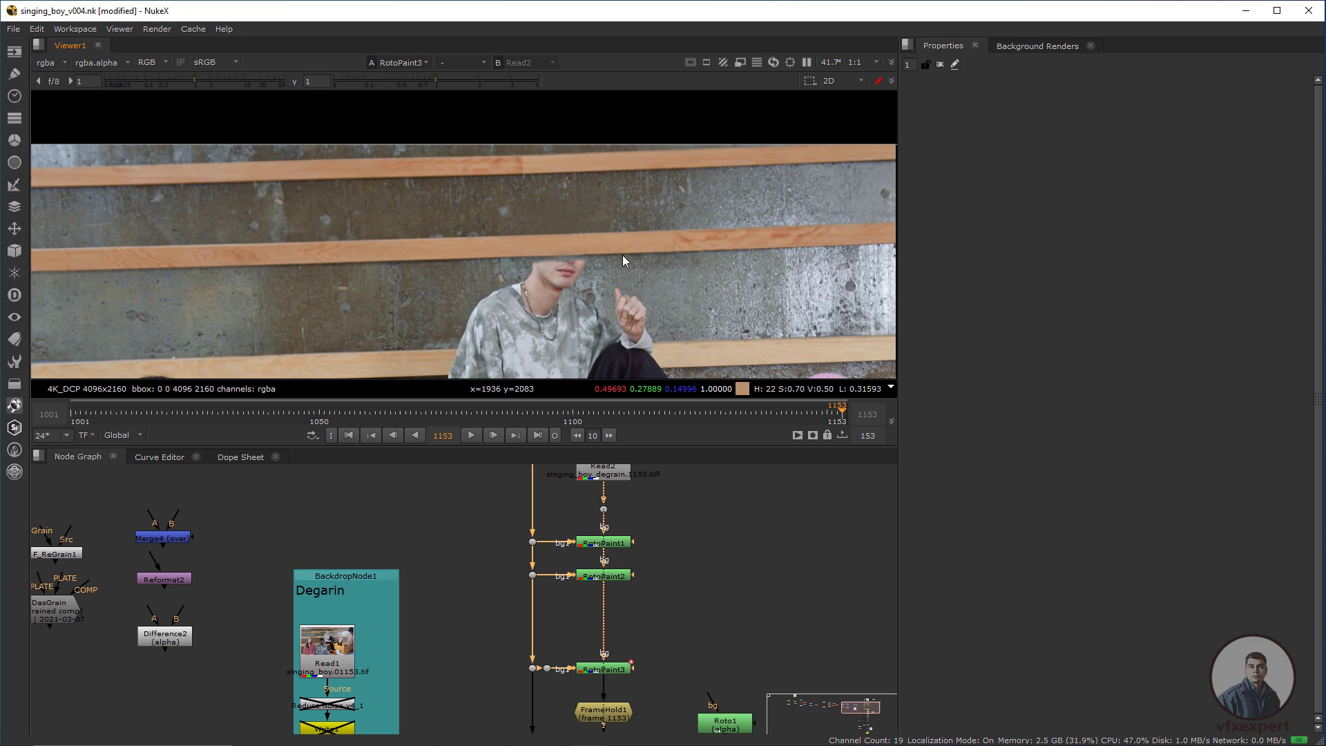
pyautogui.press('2')
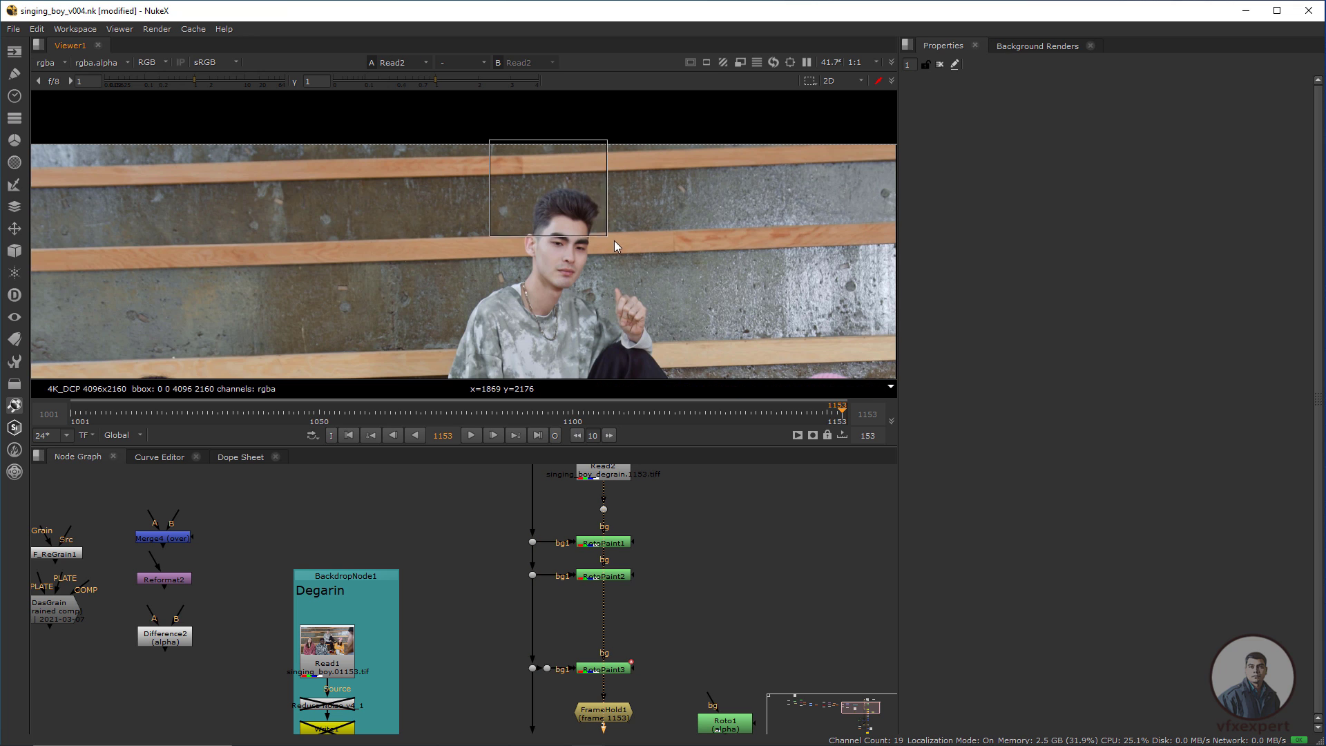
pyautogui.press('1')
pyautogui.press('2')
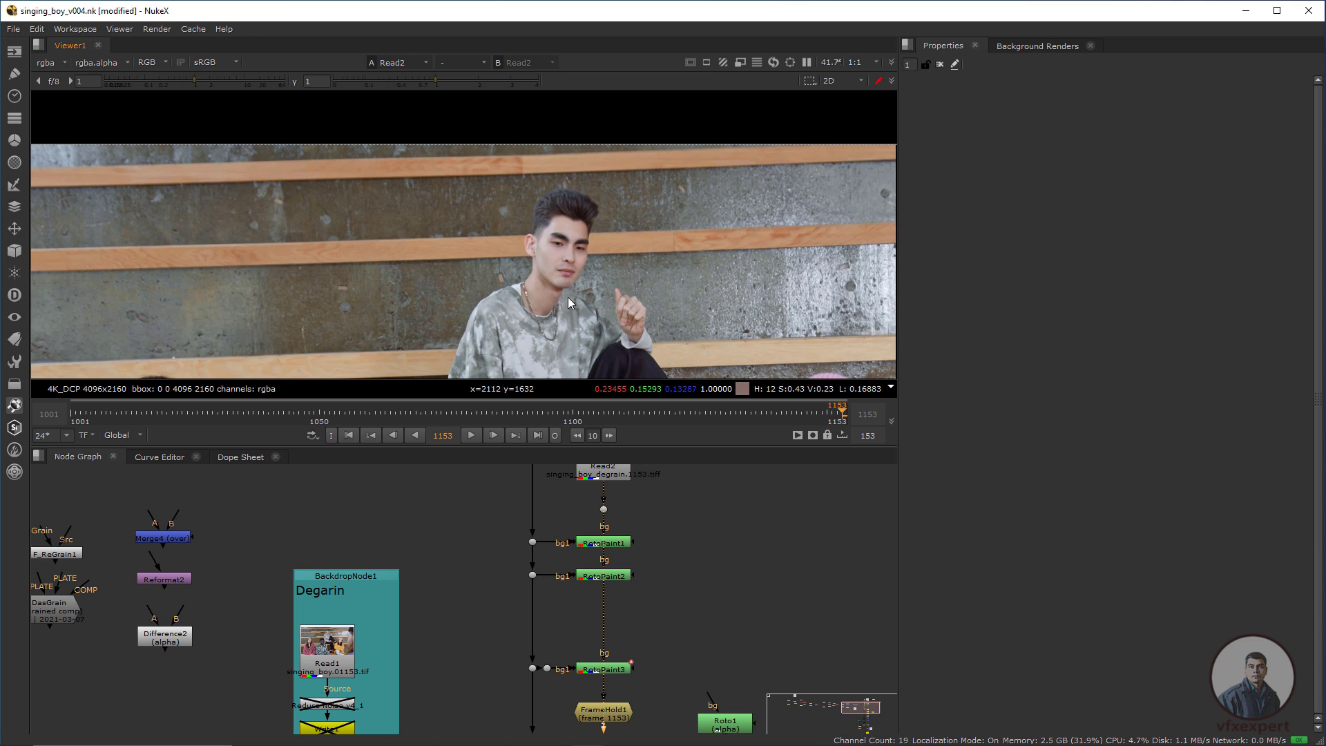
# Open the Roto1 node's properties and check its rectangle shape over the RotoPaint3 output.
pyautogui.scroll(-2, 644, 558)
pyautogui.doubleClick(681, 657)
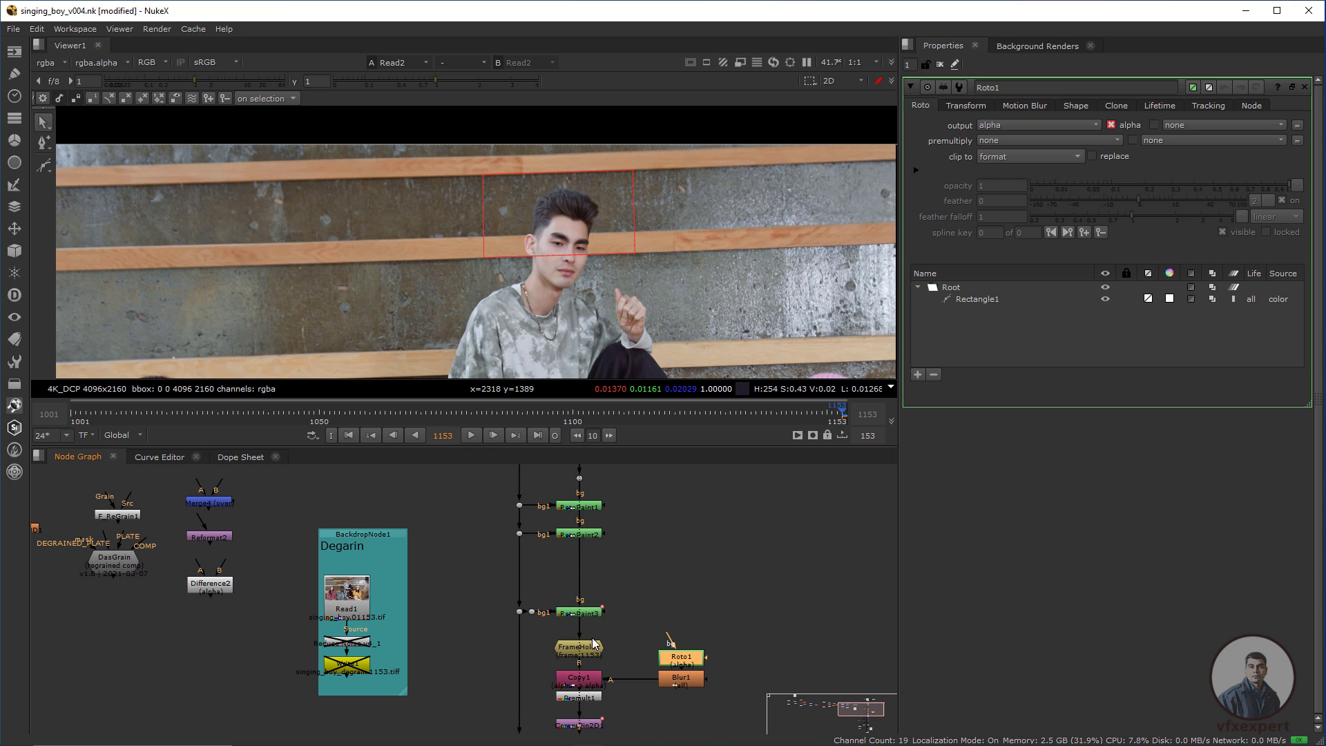
pyautogui.click(591, 610)
pyautogui.press('1')
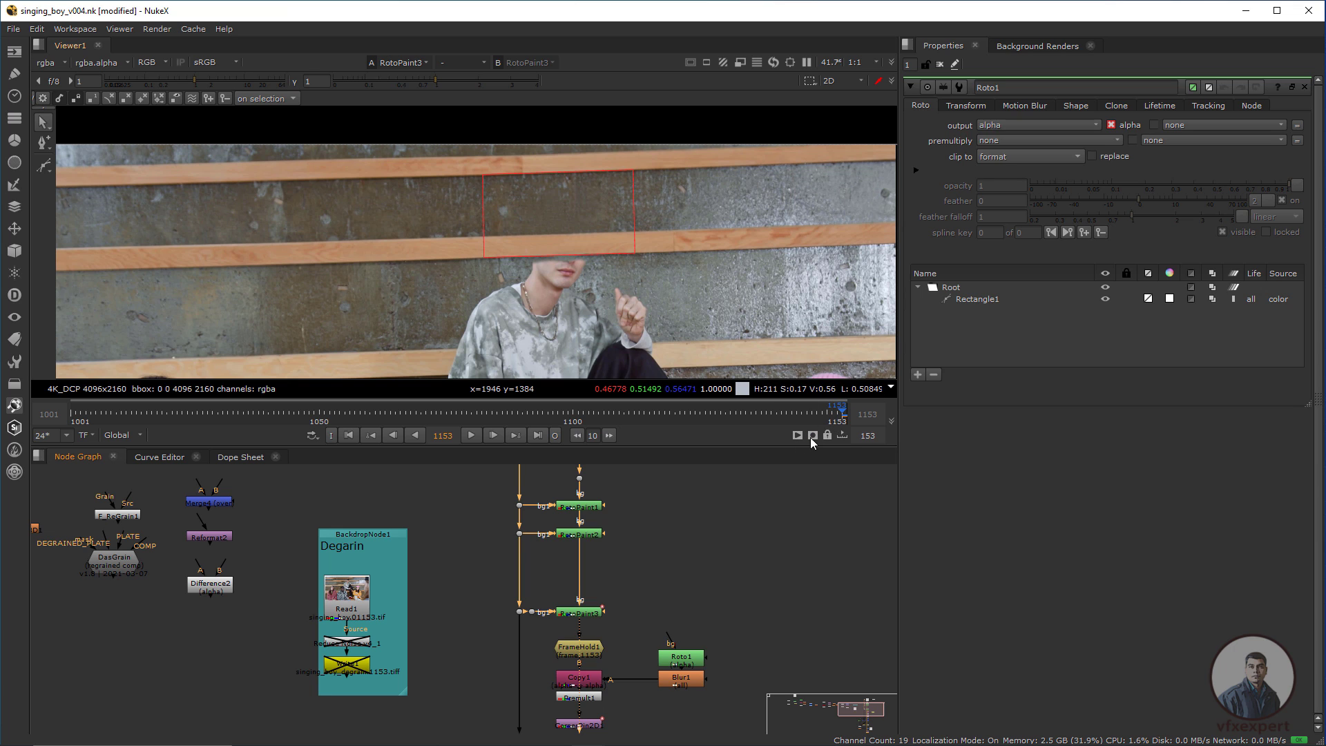
# Check the Roto1 rectangle at frames 1147 and 1153, and review the lifetime settings of the RotoPaint1 clone strokes.
pyautogui.moveTo(818, 412); pyautogui.dragTo(812, 413)
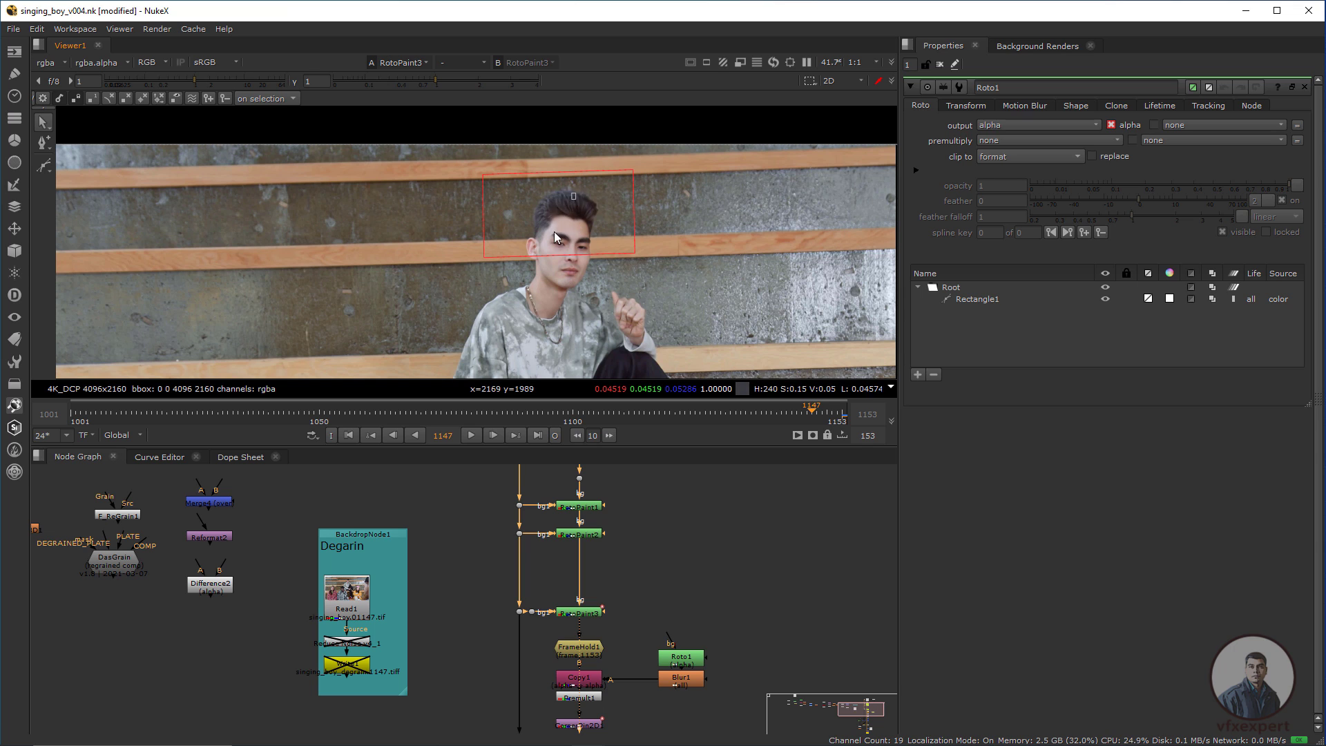
pyautogui.click(844, 419)
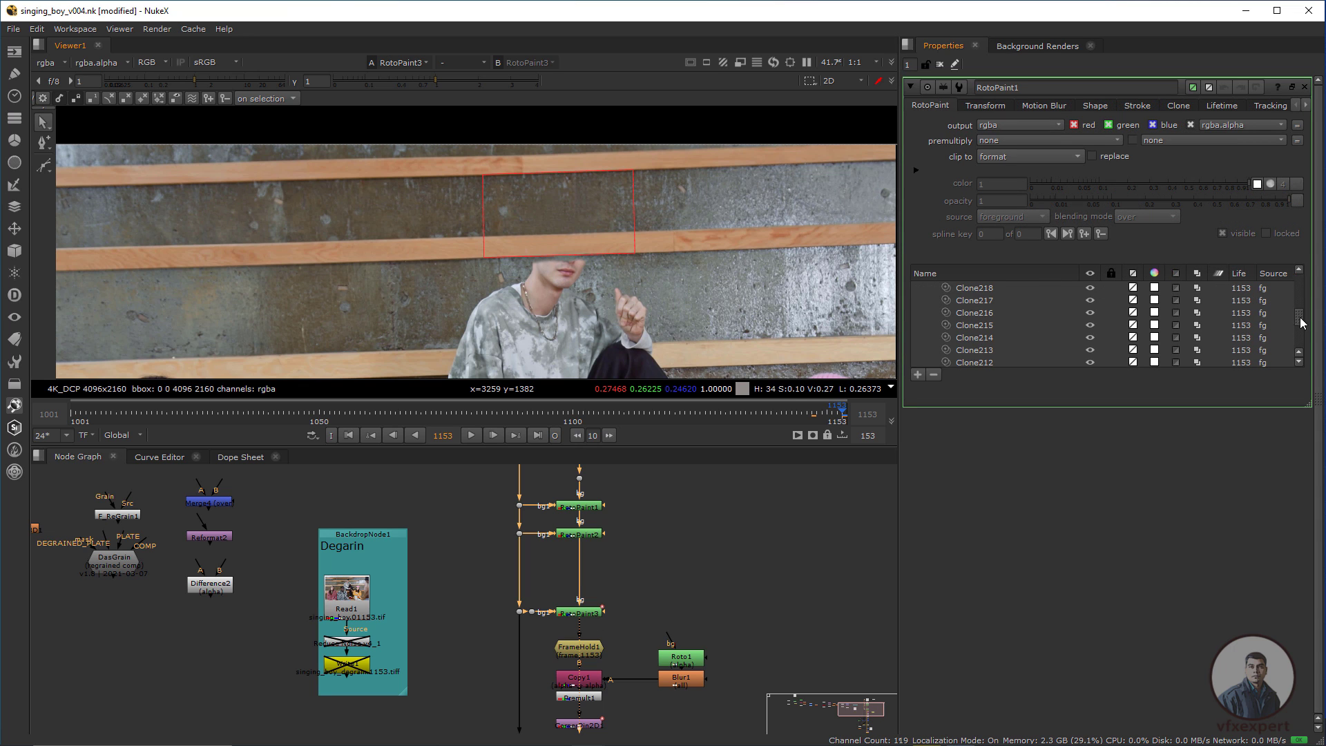
pyautogui.click(1221, 105)
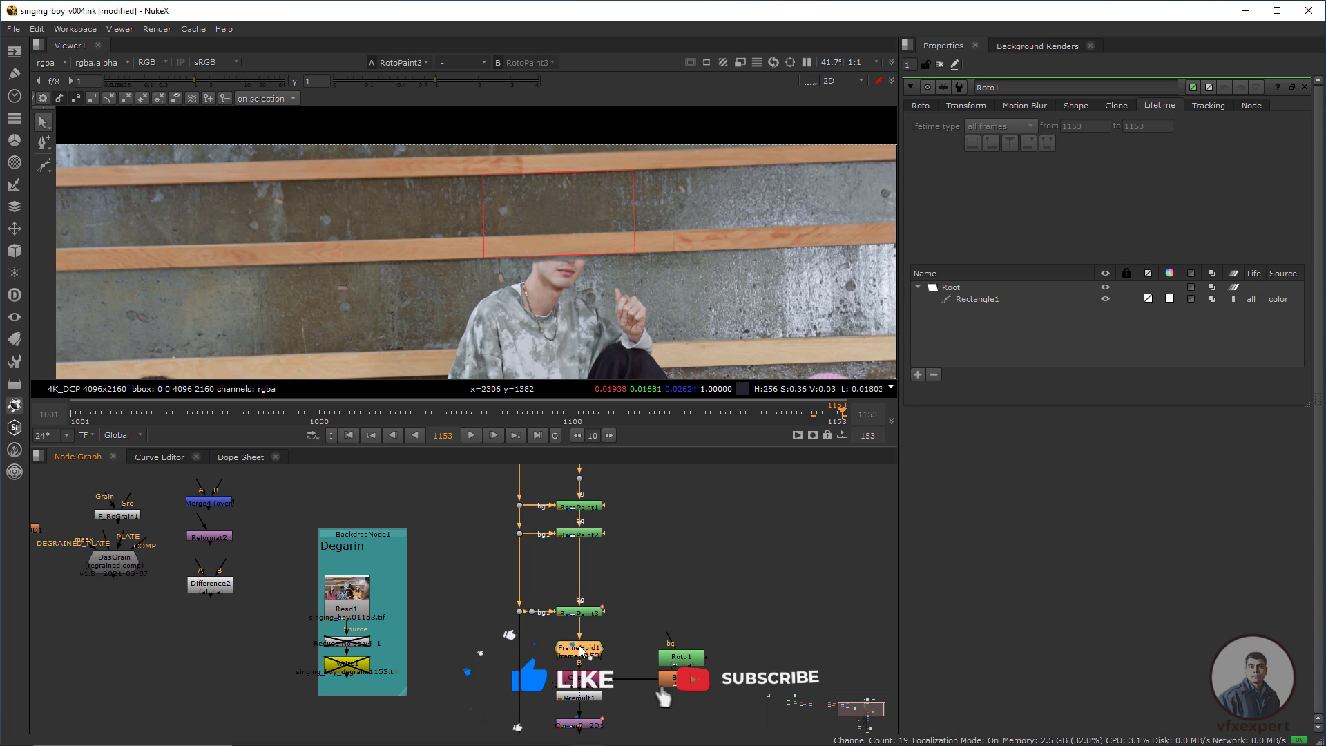
# Show the output of FrameHold1 in the viewer and scrub back to frame 1106 to check the held frame.
pyautogui.press('1')
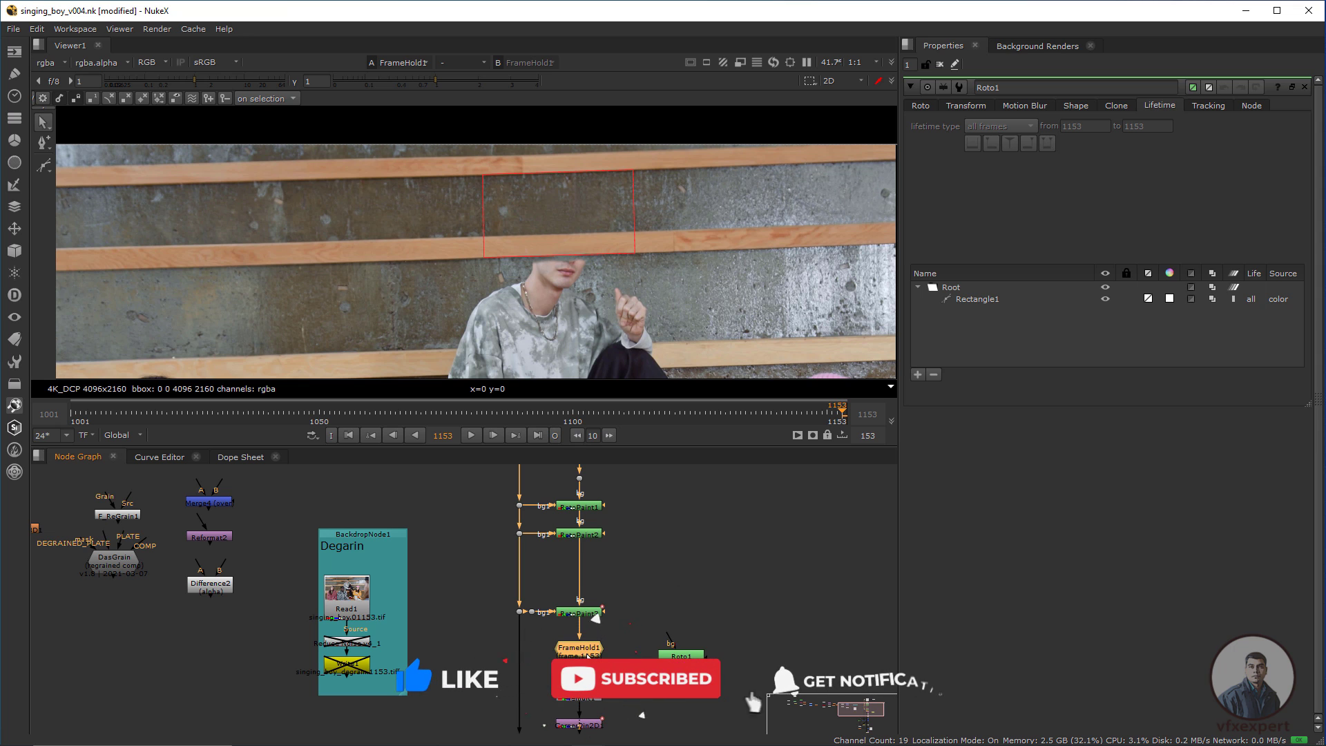
pyautogui.moveTo(759, 425); pyautogui.dragTo(604, 418)
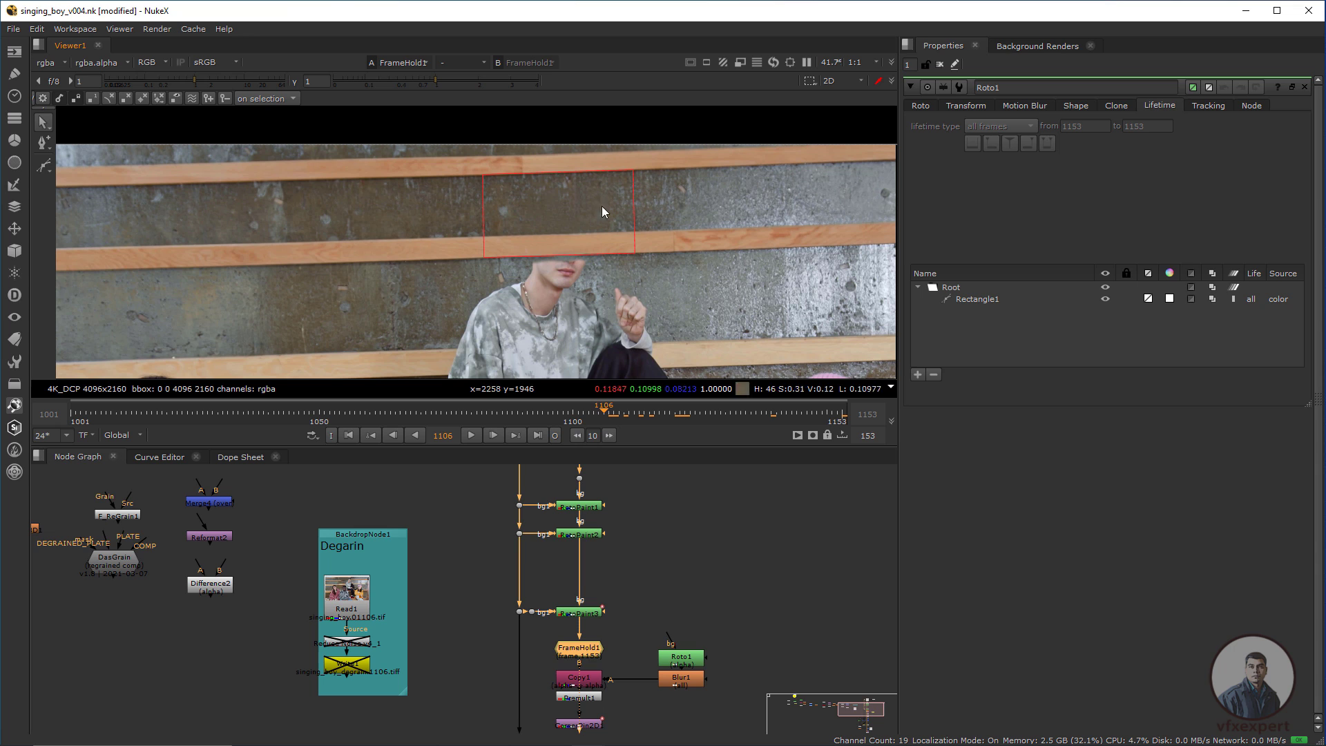
pyautogui.moveTo(663, 585); pyautogui.dragTo(658, 561, button='middle')
# Follow Roto1 through Copy1 to Premult1 and show the Premult1 patch in the viewer.
pyautogui.click(693, 635)
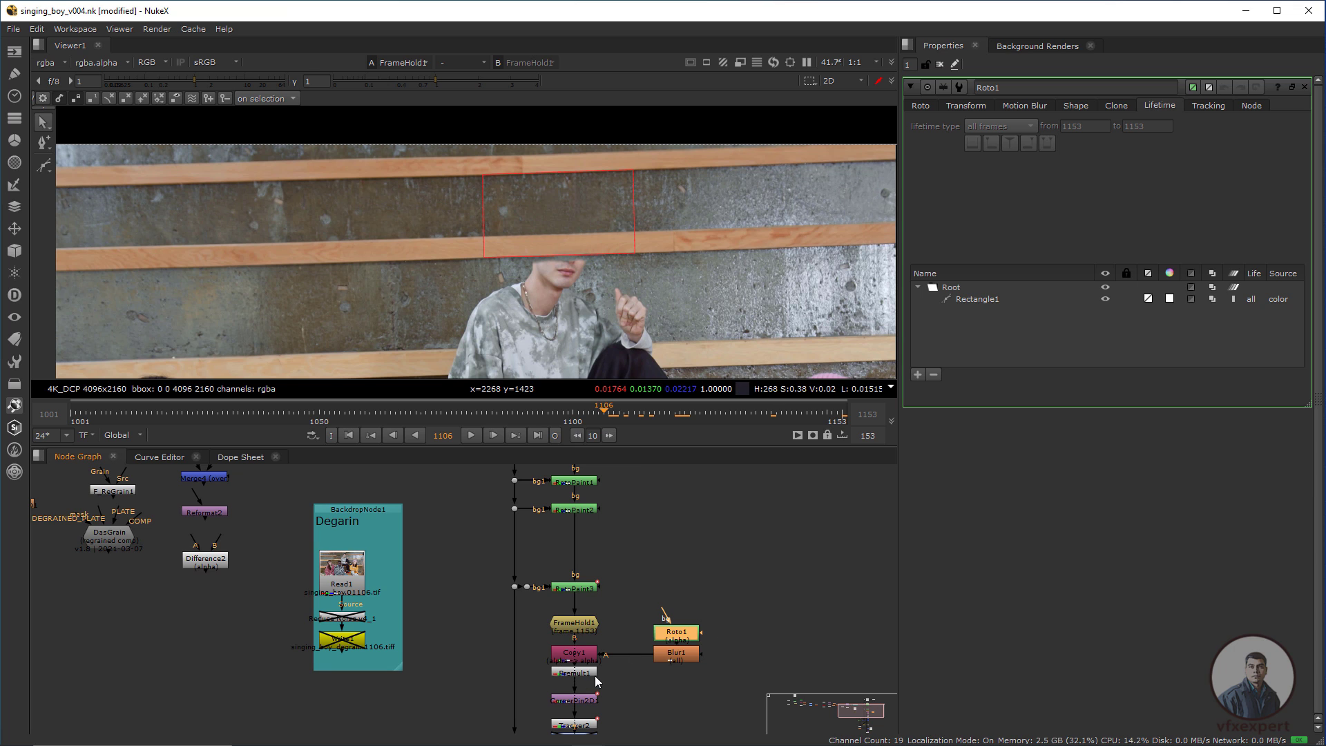
pyautogui.scroll(3, 594, 675)
pyautogui.click(578, 653)
pyautogui.click(557, 676)
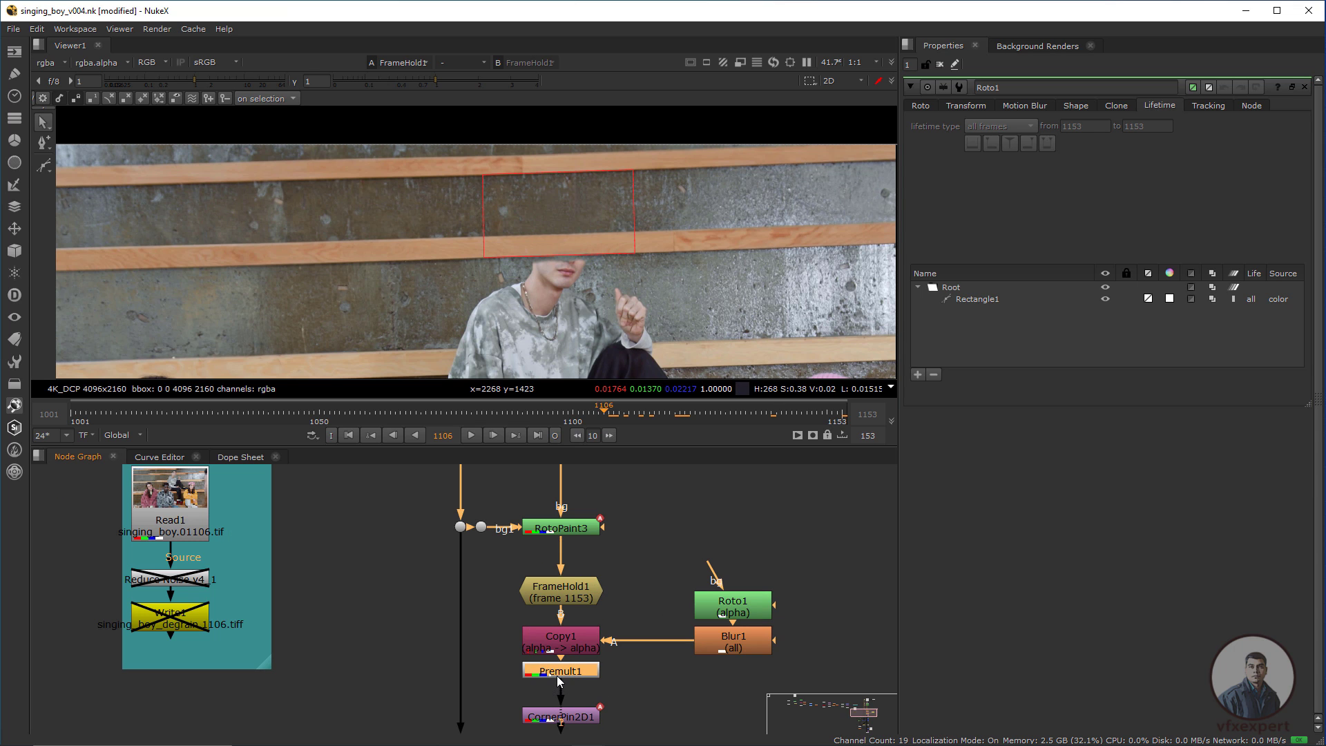
pyautogui.press('1')
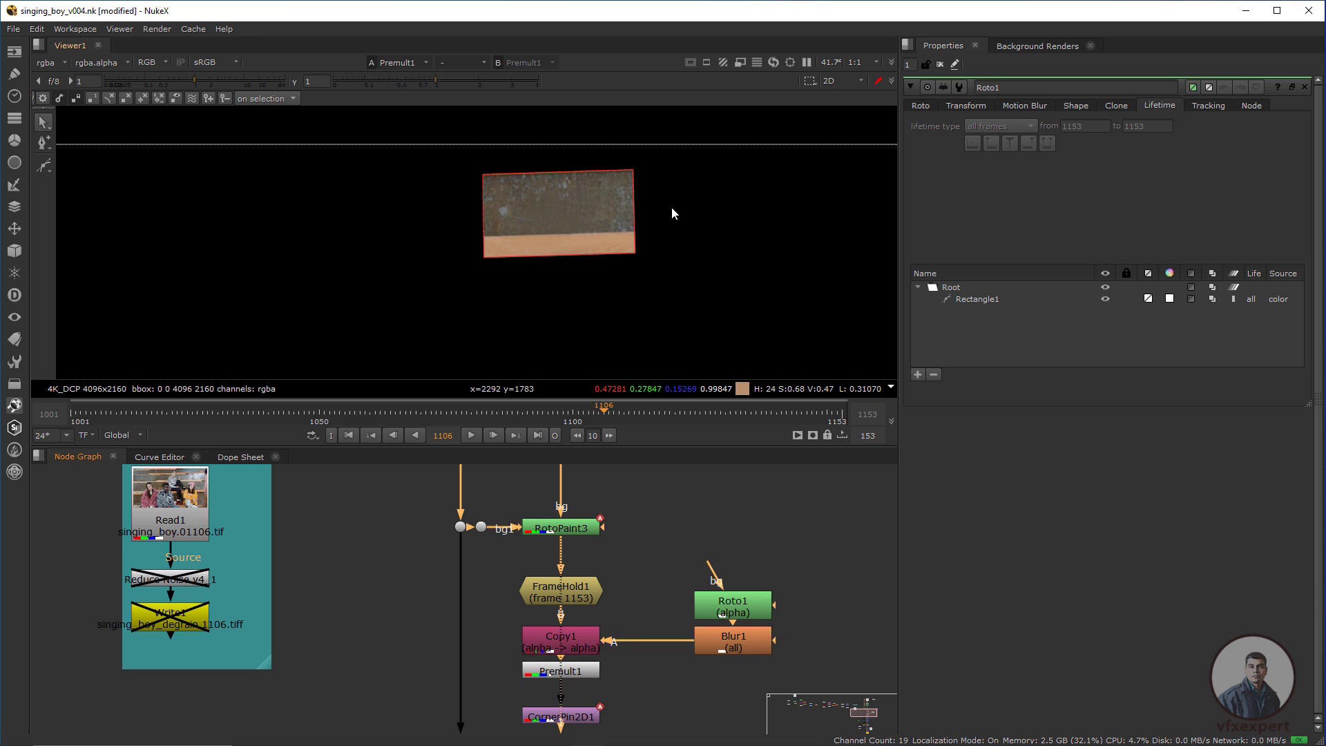
# Disable the CornerPin2D1 and Tracker2 nodes between Premult1 and Merge1.
pyautogui.scroll(-1, 615, 561)
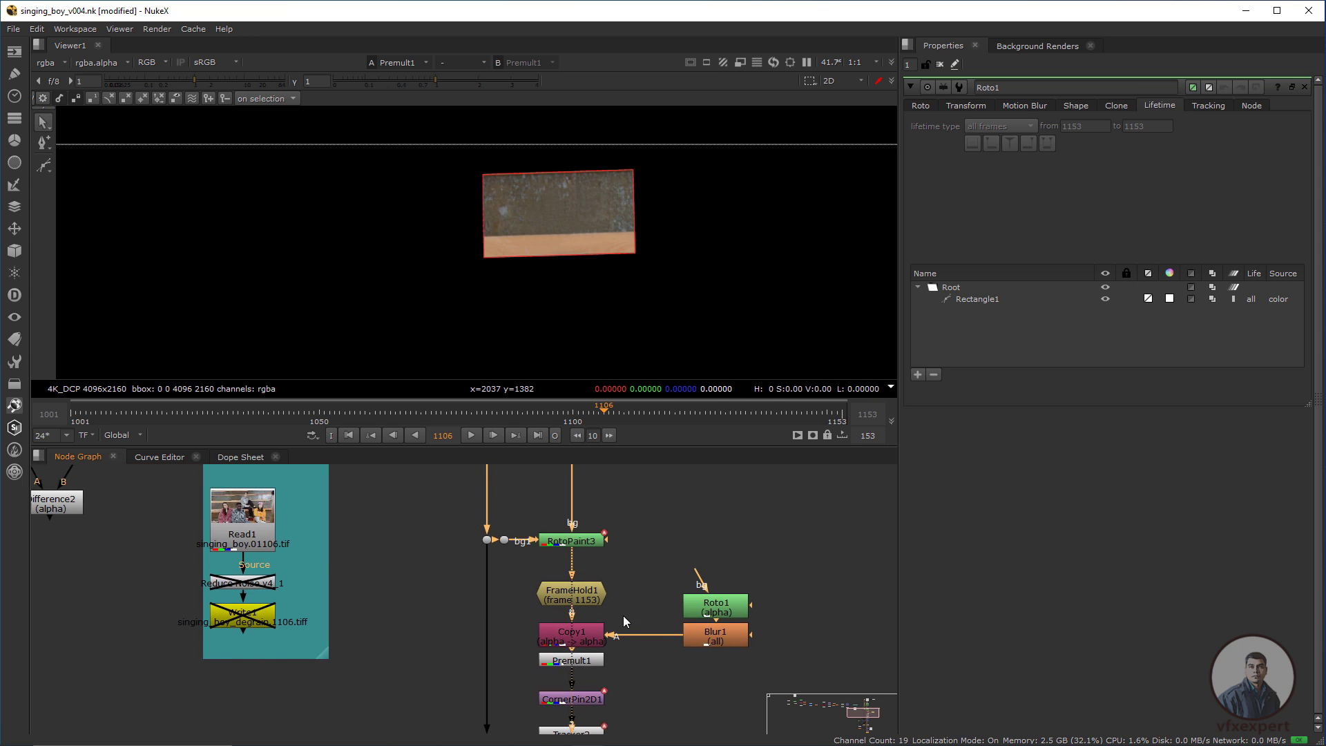
pyautogui.moveTo(615, 561); pyautogui.dragTo(625, 623, button='middle')
pyautogui.moveTo(601, 687); pyautogui.dragTo(614, 660, button='middle')
pyautogui.scroll(2, 599, 679)
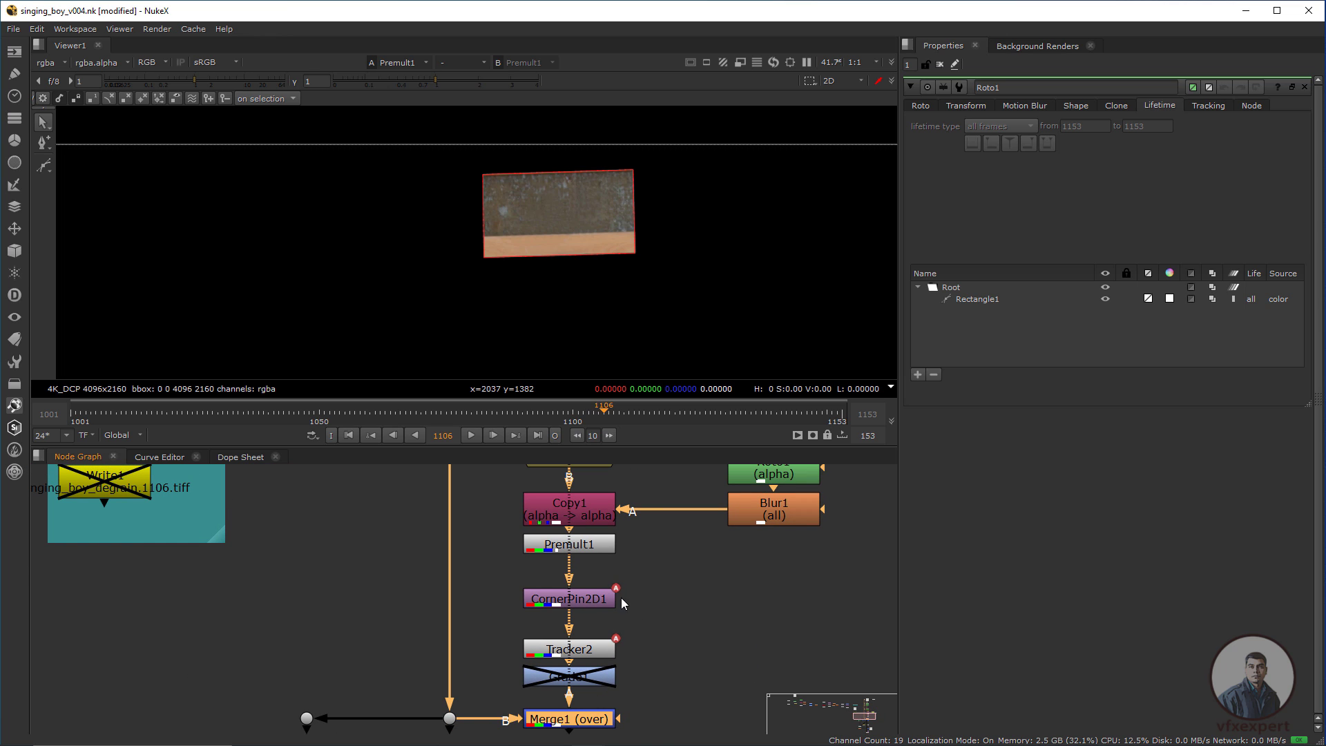
pyautogui.moveTo(667, 555); pyautogui.dragTo(478, 689)
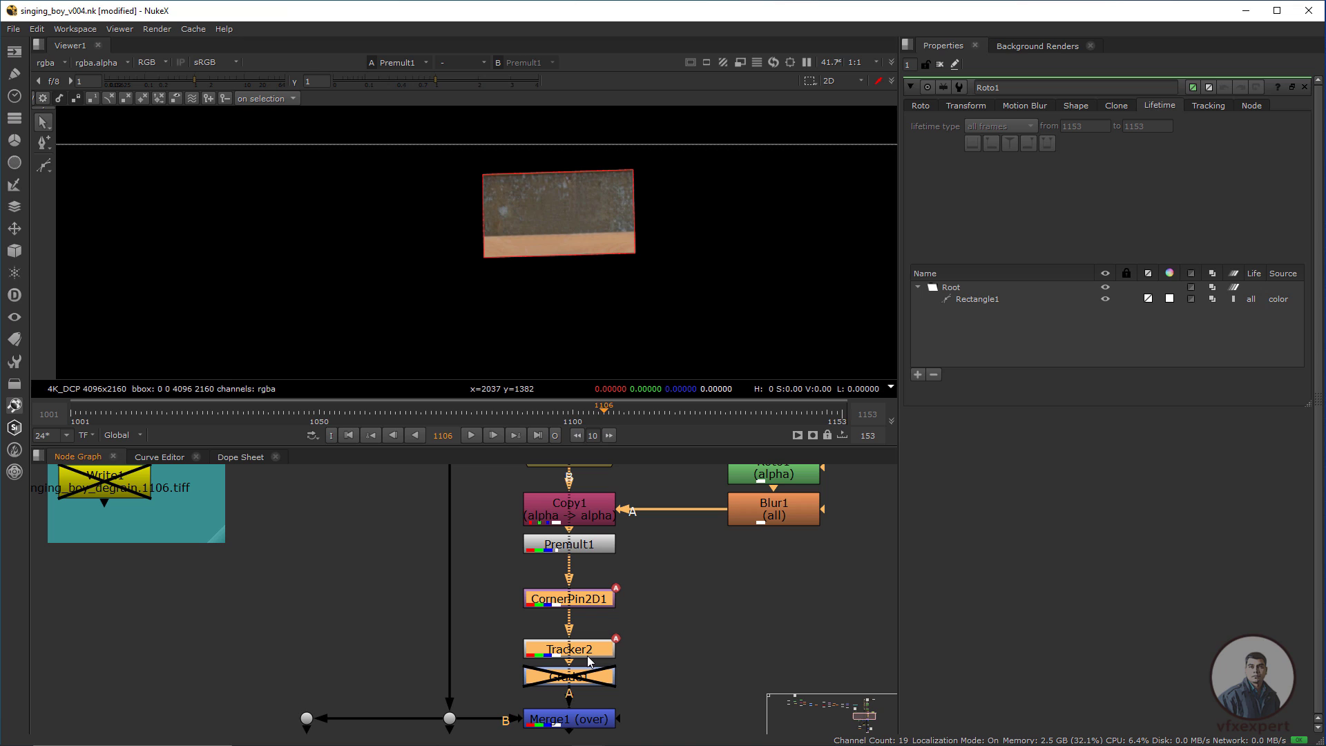
pyautogui.press('d')
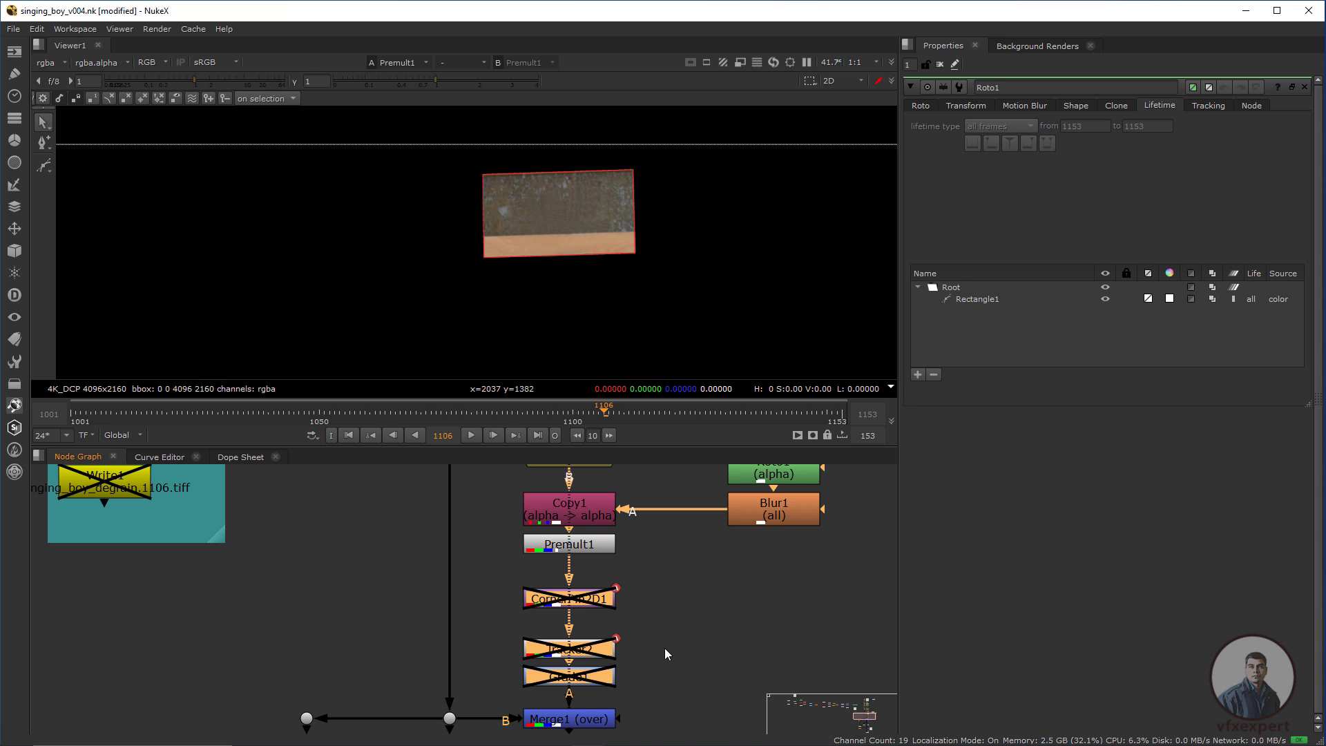
# Show the Merge1 output in the viewer and go to the last frame, 1153.
pyautogui.click(587, 722)
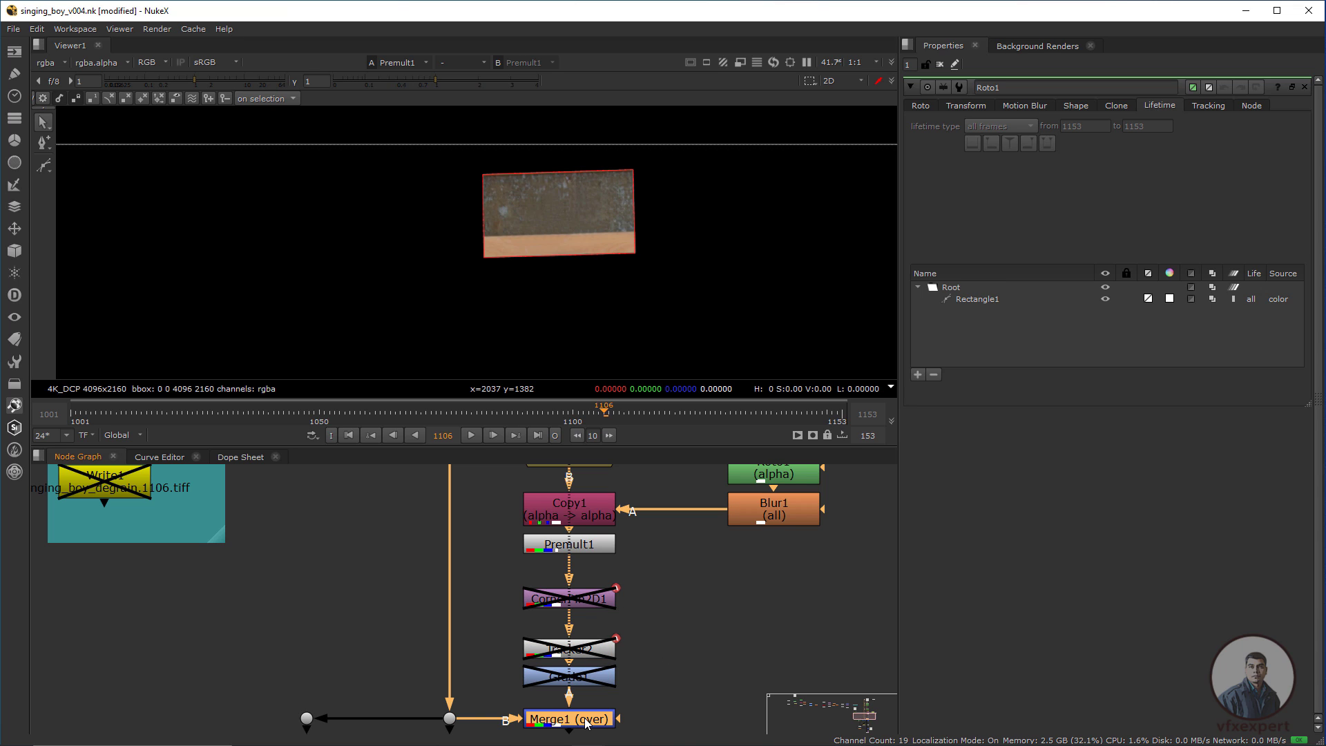
pyautogui.press('1')
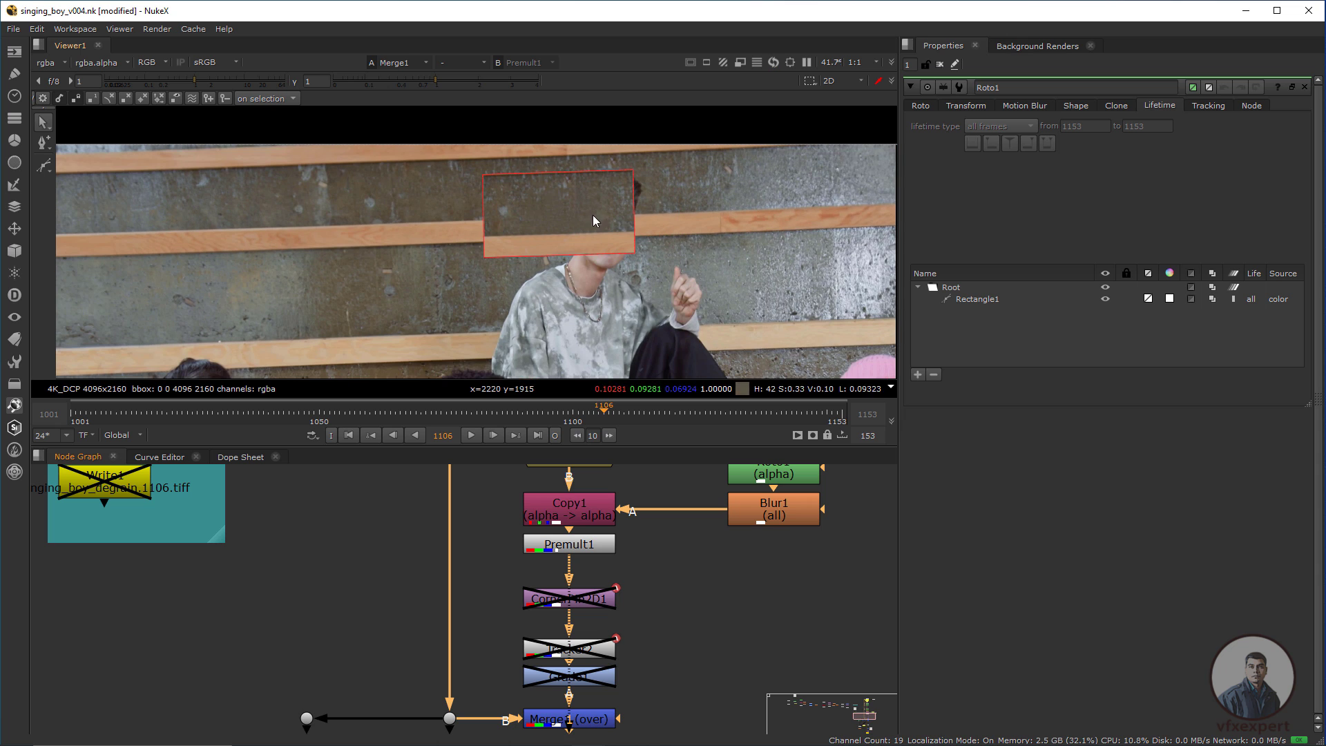
pyautogui.click(538, 435)
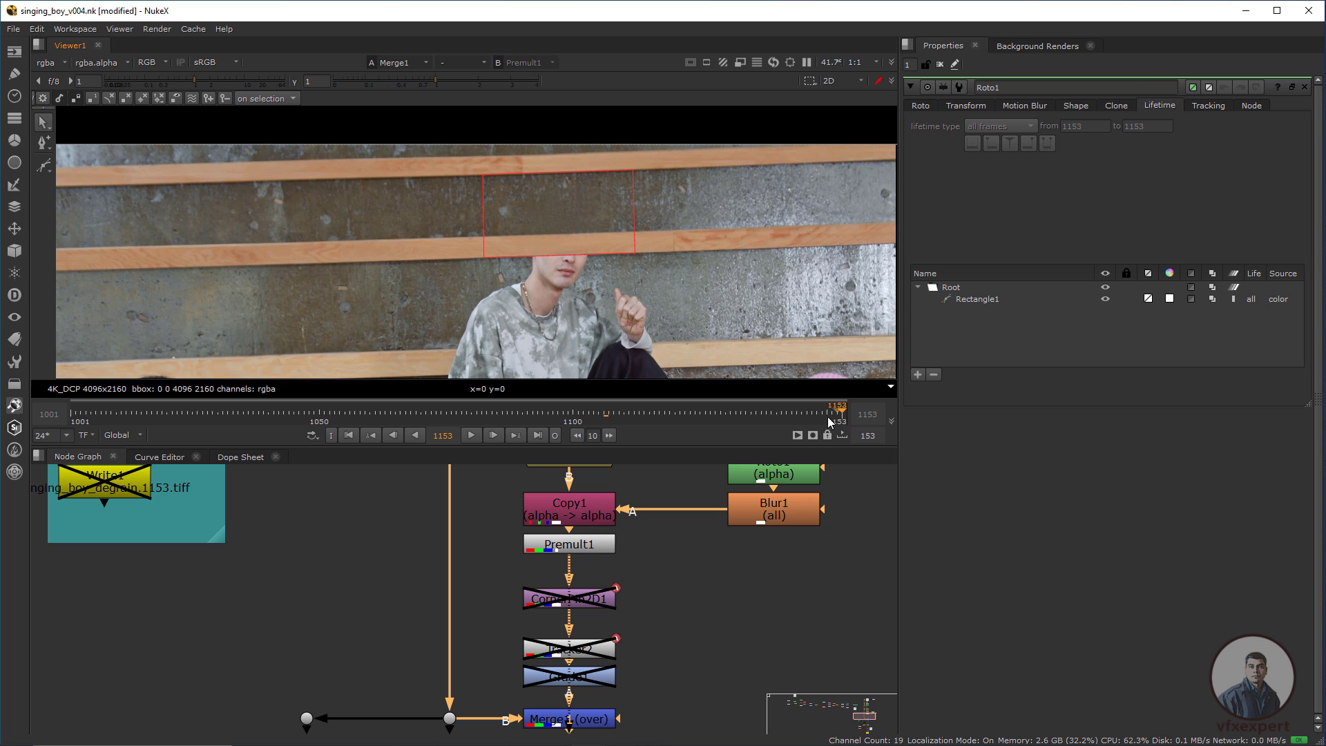
# Close the open node properties and compare the Premult1 patch with the Merge1 result in the viewer.
pyautogui.click(939, 64)
pyautogui.press('2')
pyautogui.press('1')
pyautogui.press('2')
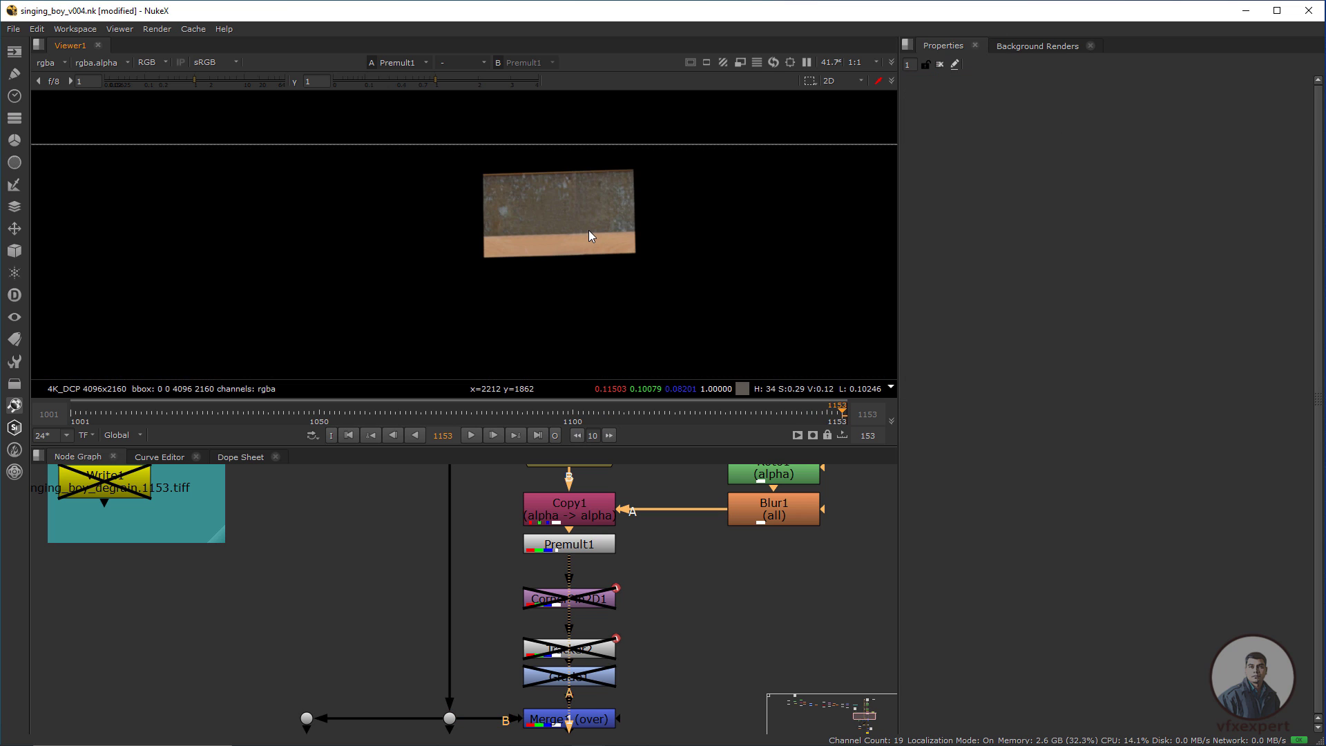
pyautogui.press('1')
# Compare the original Read2 plate with the Merge1 result around the seated boy's head at frame 1153.
pyautogui.scroll(-5, 539, 634)
pyautogui.moveTo(540, 634); pyautogui.dragTo(588, 585, button='middle')
pyautogui.click(562, 489)
pyautogui.press('1')
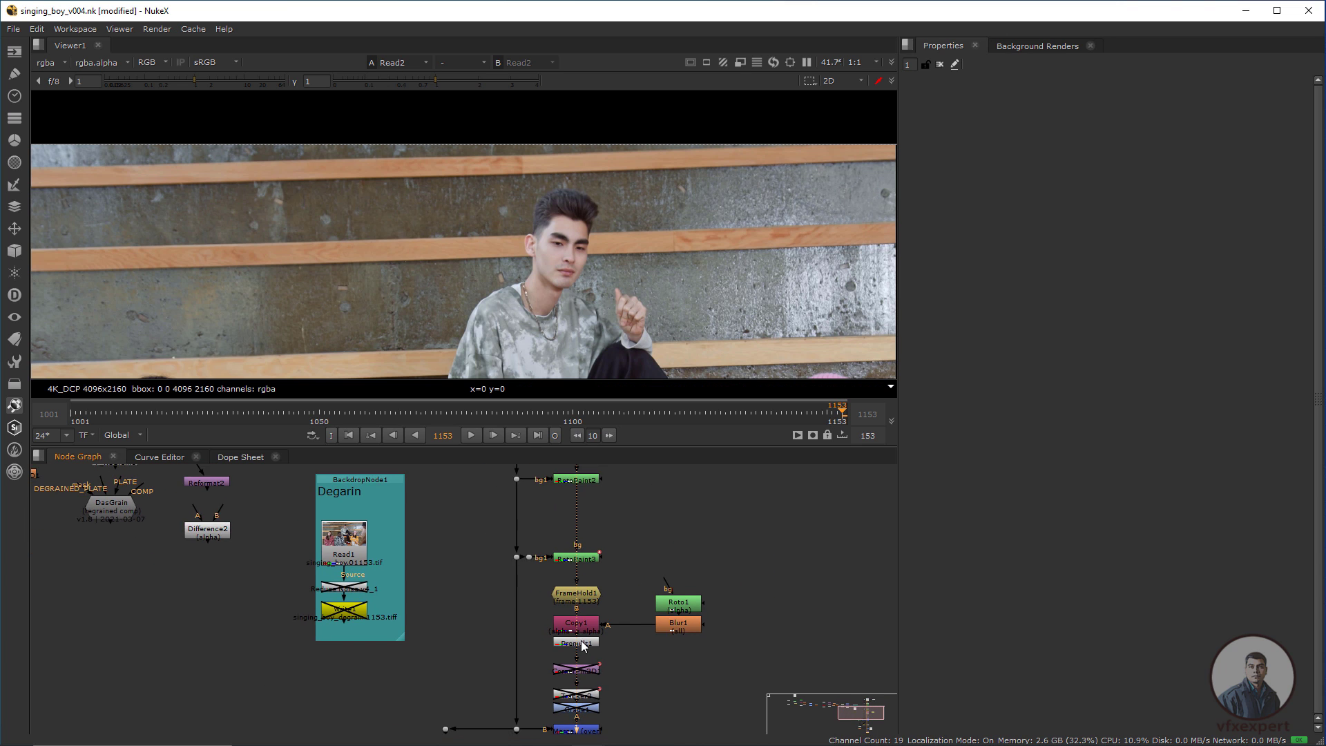
pyautogui.scroll(2, 584, 646)
pyautogui.scroll(2, 582, 673)
pyautogui.moveTo(587, 686); pyautogui.dragTo(610, 640, button='middle')
pyautogui.click(594, 681)
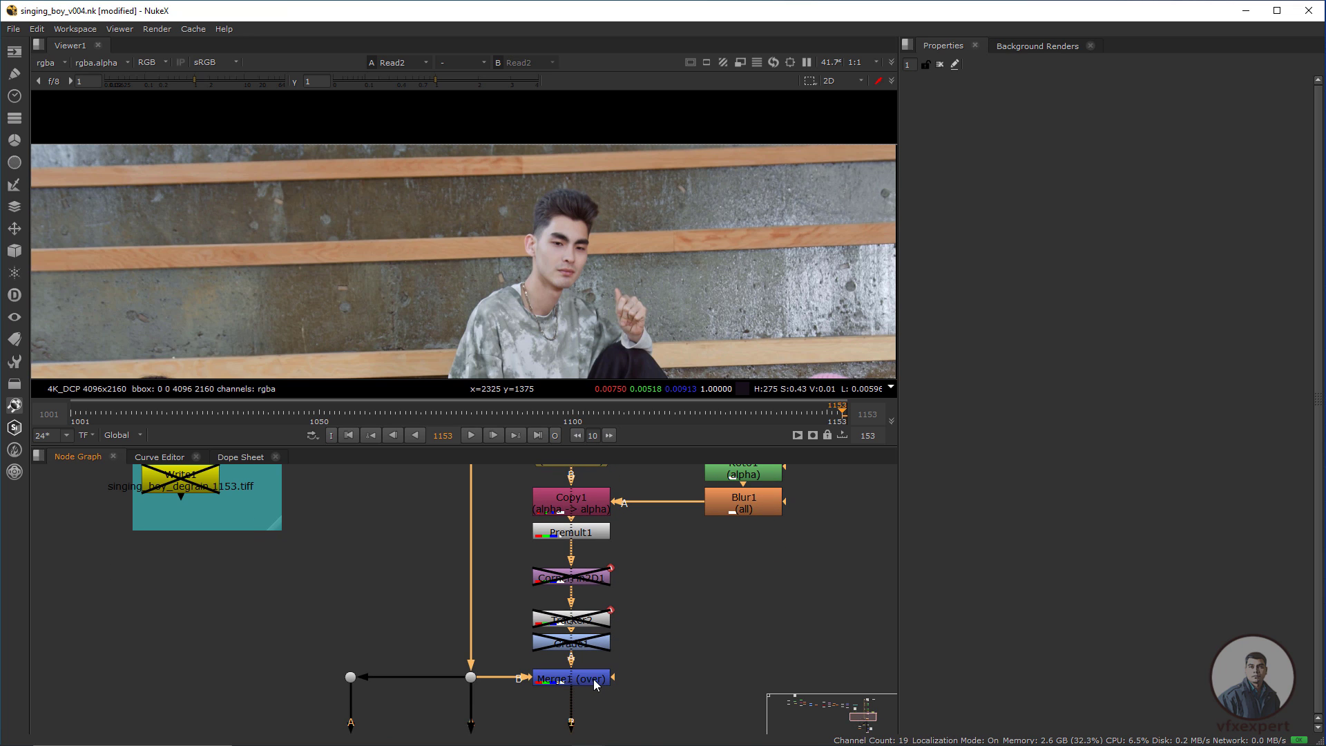
pyautogui.press('1')
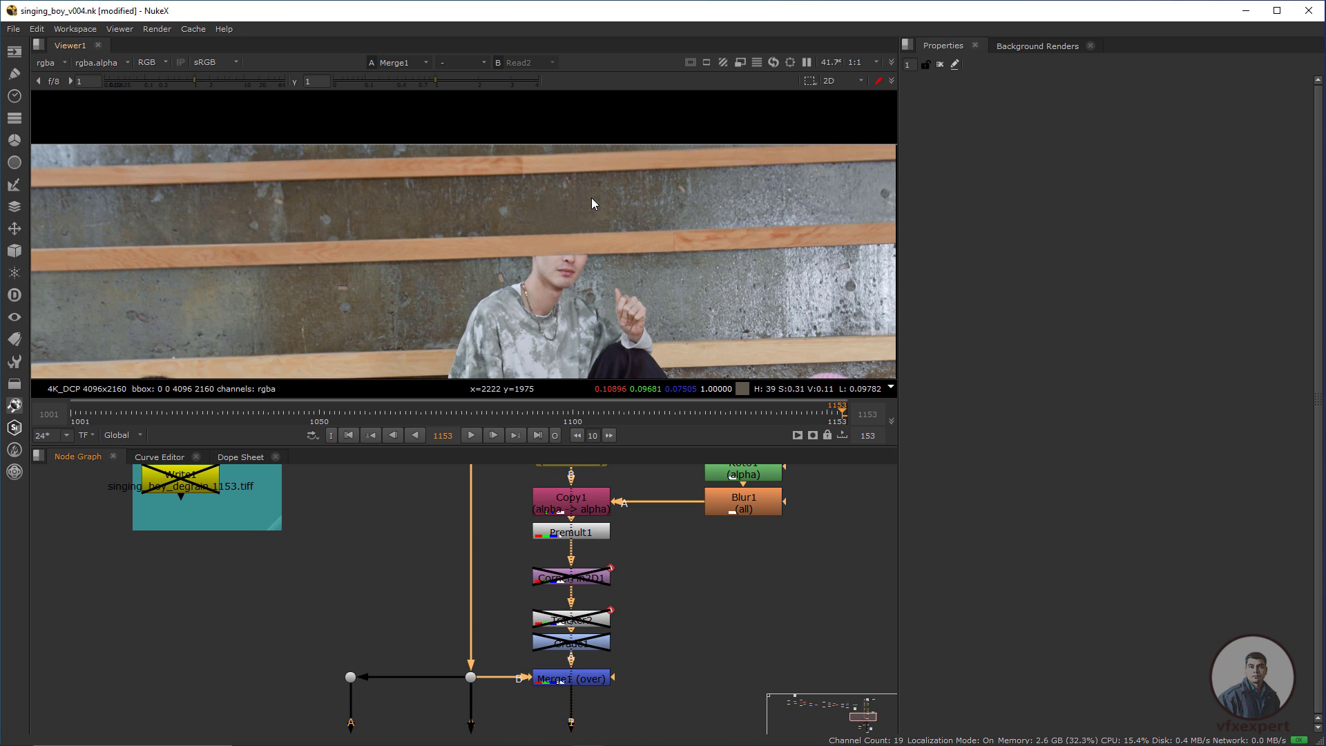
pyautogui.keyDown('ctrl'); pyautogui.keyDown('shift'); pyautogui.moveTo(529, 172); pyautogui.dragTo(600, 229); pyautogui.keyUp('shift'); pyautogui.keyUp('ctrl')
pyautogui.press('2')
pyautogui.press('1')
# Move the Grade2, ColorCorrect1 and Defocus1 nodes slightly closer to the blur nodes in the clean-up node collection.
pyautogui.scroll(-1, 412, 574)
pyautogui.moveTo(411, 574); pyautogui.dragTo(804, 633, button='middle')
pyautogui.scroll(-3, 805, 633)
pyautogui.moveTo(366, 514); pyautogui.dragTo(748, 686, button='middle')
pyautogui.scroll(-1, 748, 686)
pyautogui.scroll(3, 394, 612)
pyautogui.moveTo(394, 612); pyautogui.dragTo(516, 563, button='middle')
pyautogui.moveTo(600, 602); pyautogui.dragTo(500, 574, button='middle')
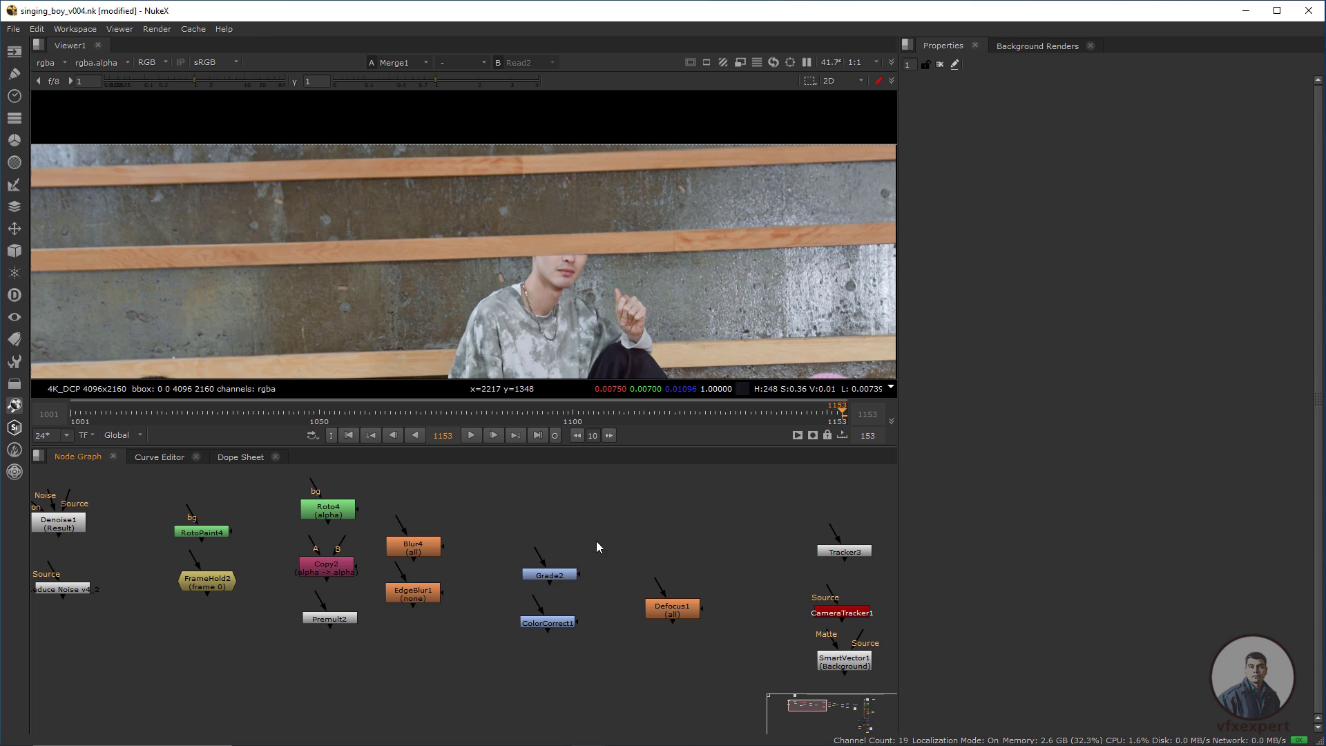
pyautogui.moveTo(555, 576); pyautogui.dragTo(540, 555)
pyautogui.moveTo(555, 623); pyautogui.dragTo(539, 607)
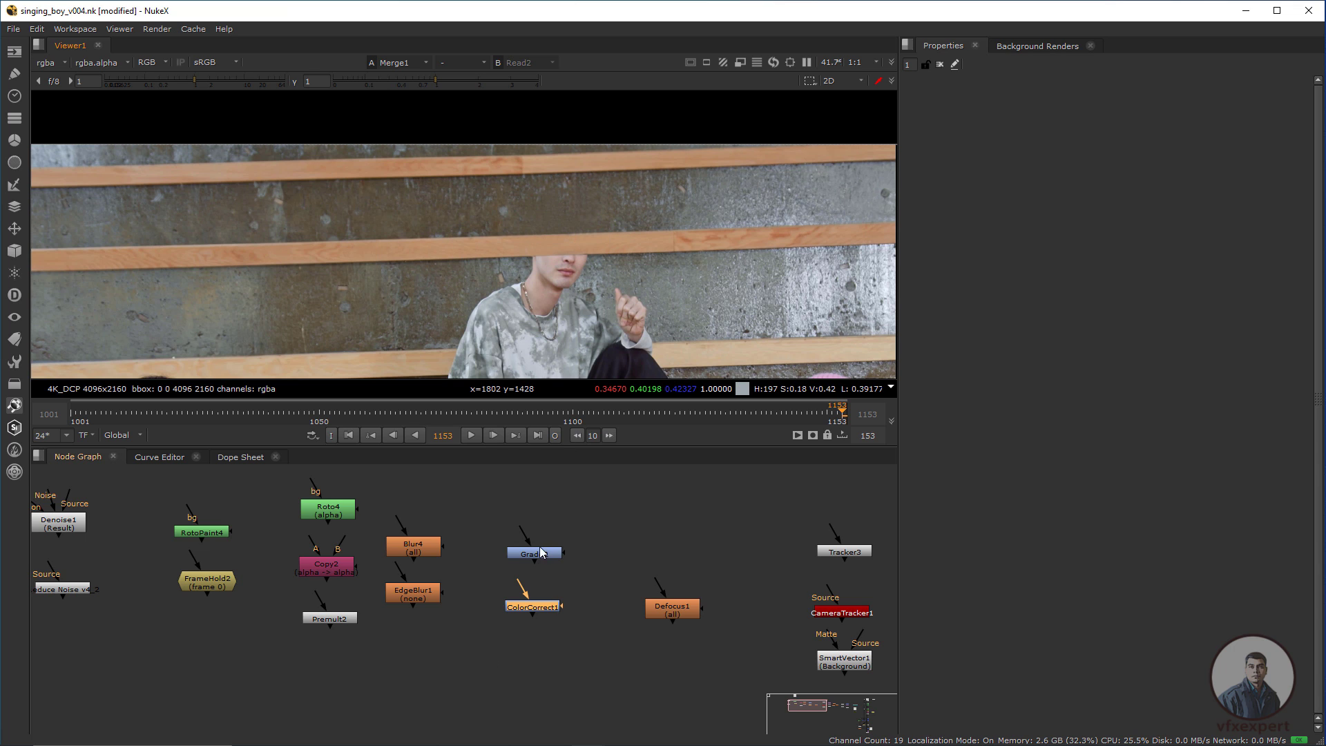
pyautogui.click(538, 557)
pyautogui.click(536, 608)
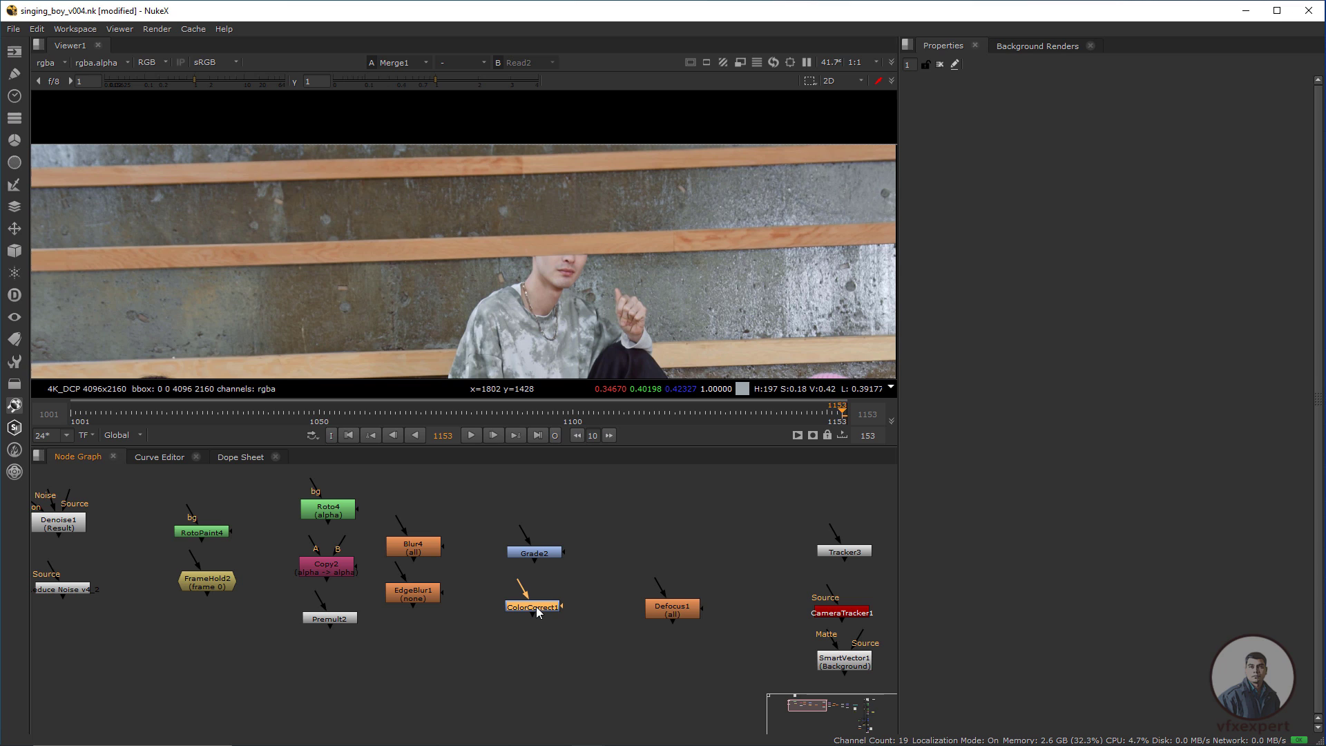
pyautogui.moveTo(677, 609); pyautogui.dragTo(637, 593)
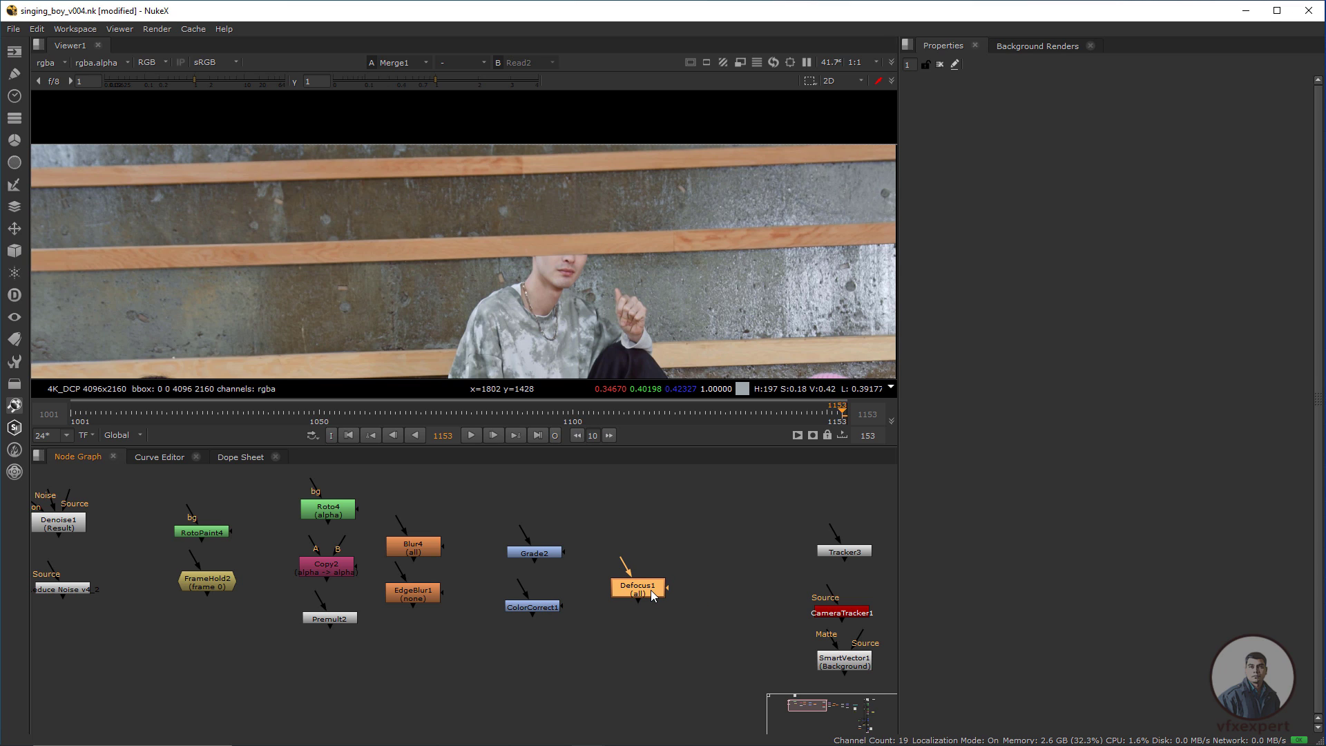
# Show the degrained Read3 plate in the viewer and scrub through the shot to frame 1086.
pyautogui.scroll(-3, 641, 592)
pyautogui.moveTo(558, 581); pyautogui.dragTo(504, 580, button='middle')
pyautogui.moveTo(661, 582); pyautogui.dragTo(607, 578, button='middle')
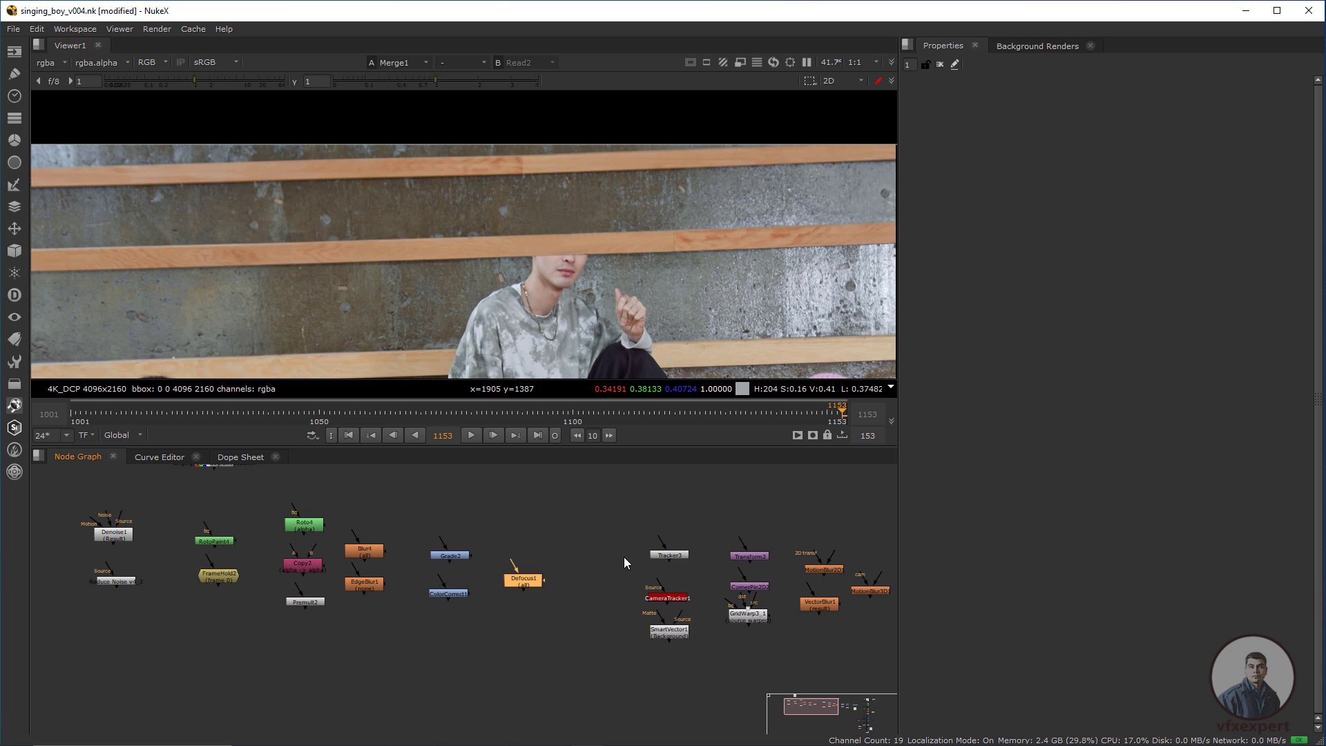
pyautogui.moveTo(322, 537); pyautogui.dragTo(452, 604, button='middle')
pyautogui.click(344, 506)
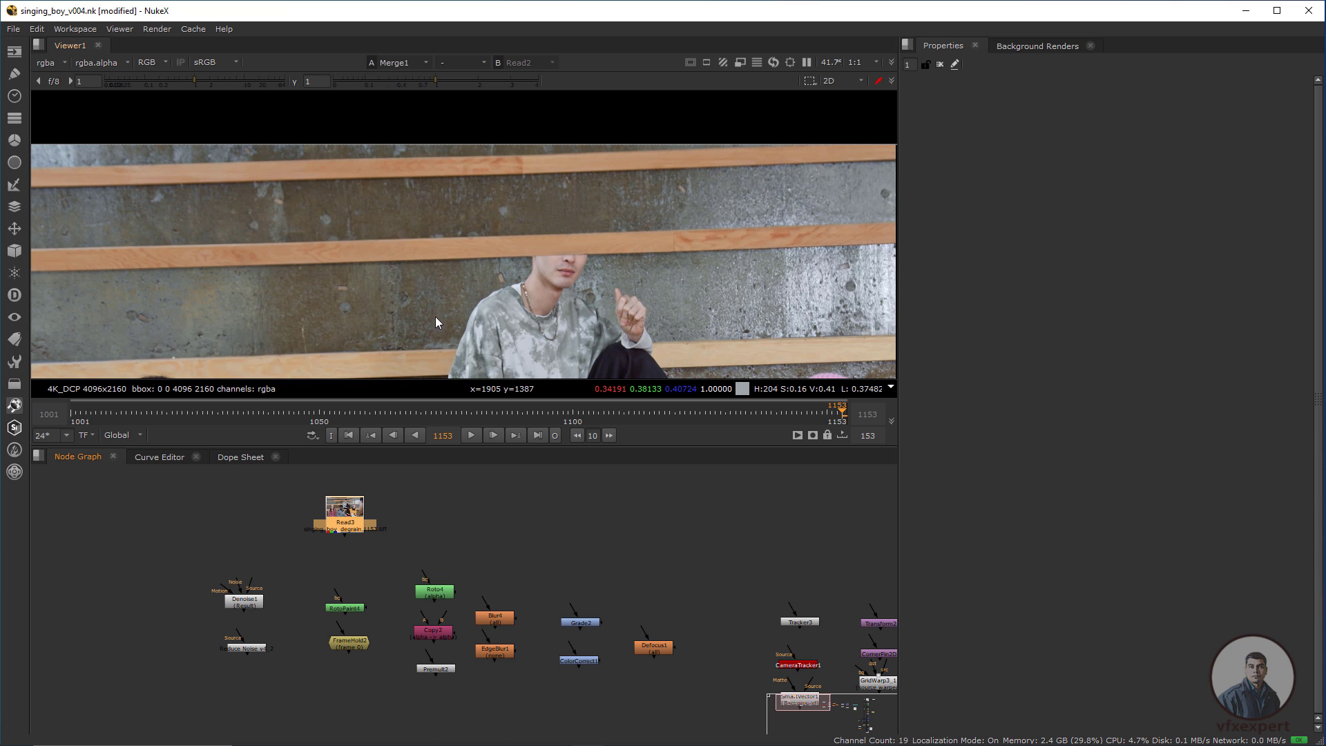
pyautogui.press('1')
pyautogui.click(334, 412)
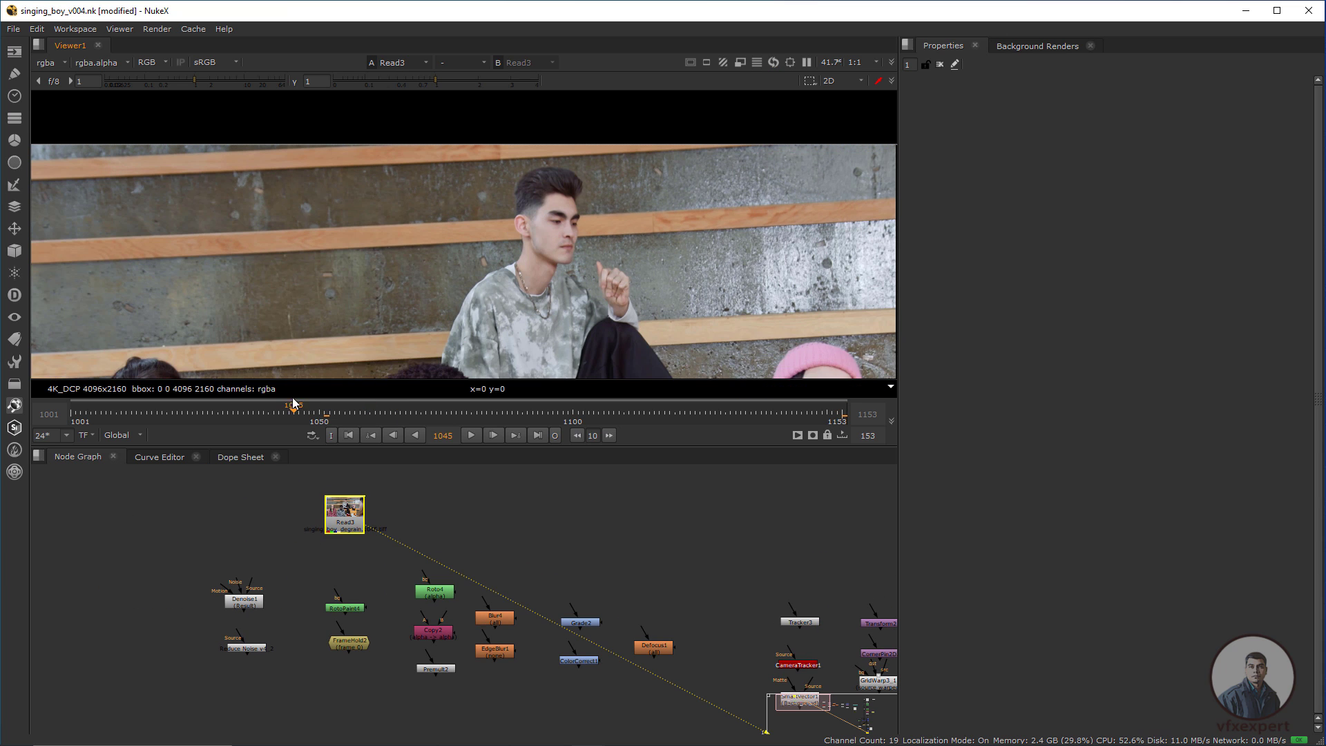
pyautogui.moveTo(366, 413); pyautogui.dragTo(502, 412)
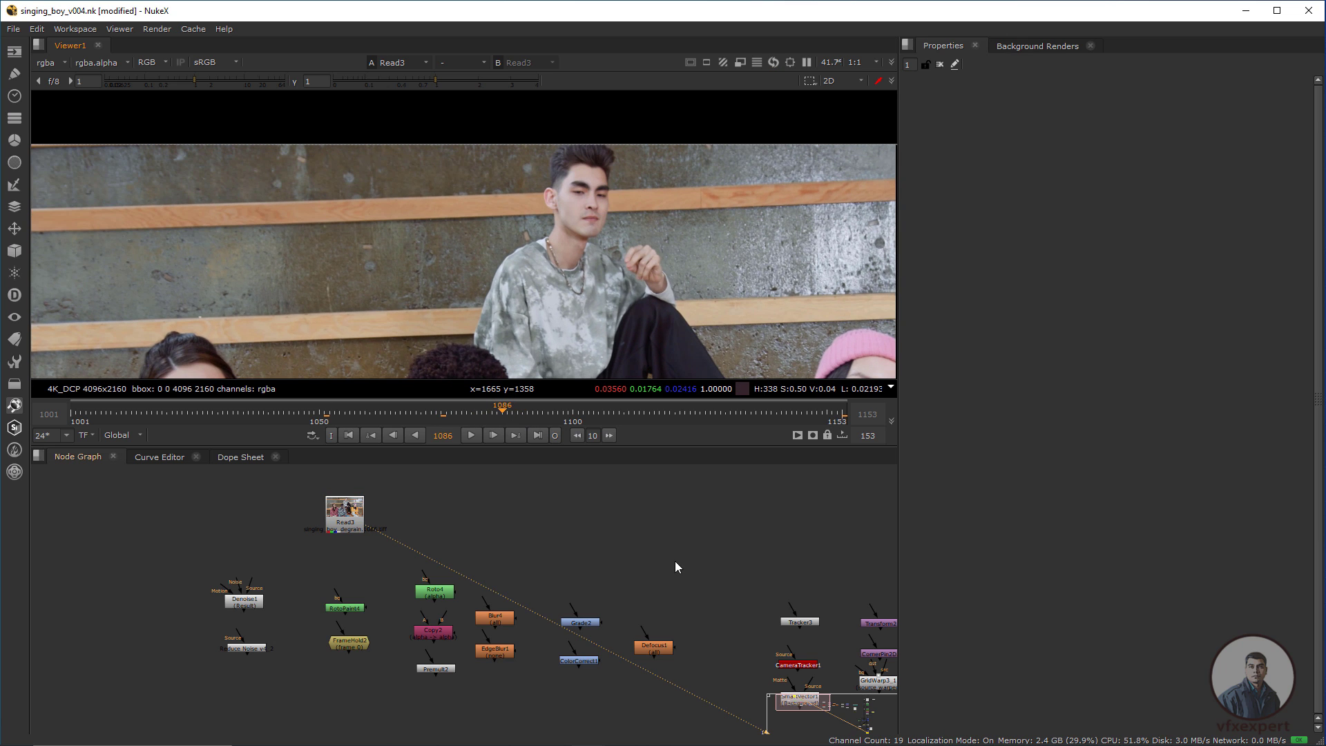
# Space out the Tracker3, CameraTracker1 and SmartVector1 nodes vertically in their column.
pyautogui.moveTo(734, 660); pyautogui.dragTo(425, 612, button='middle')
pyautogui.scroll(2, 525, 613)
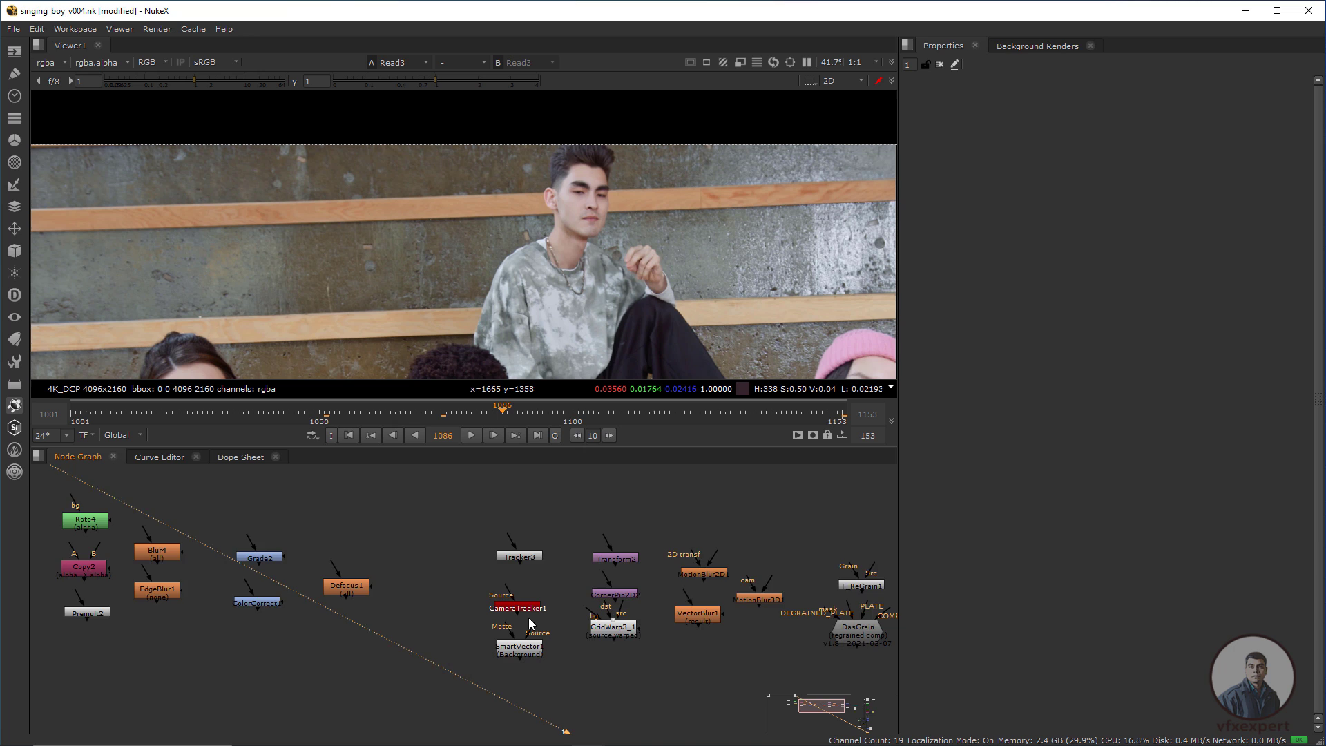
pyautogui.moveTo(524, 549); pyautogui.dragTo(520, 548)
pyautogui.moveTo(519, 606); pyautogui.dragTo(513, 590)
pyautogui.click(529, 662)
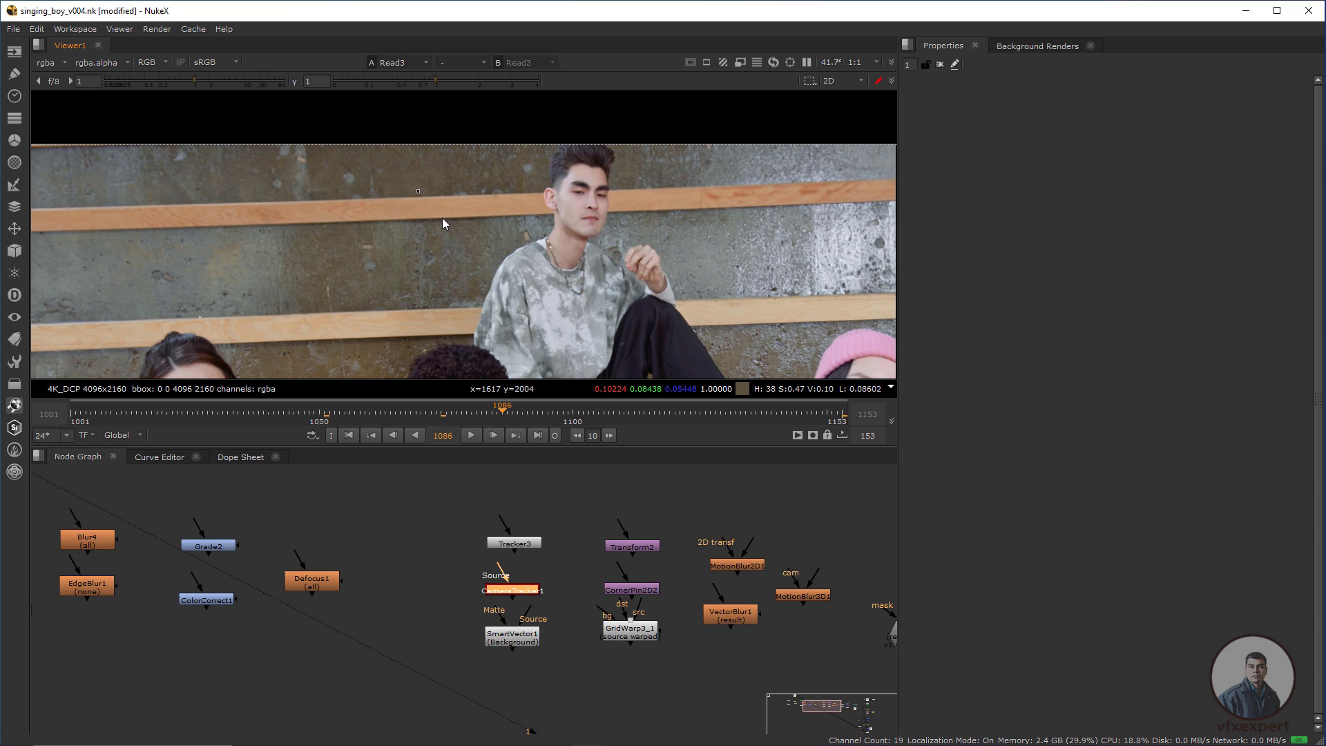
pyautogui.click(521, 544)
pyautogui.moveTo(522, 545); pyautogui.dragTo(522, 545)
pyautogui.moveTo(515, 591); pyautogui.dragTo(519, 581)
pyautogui.moveTo(507, 639); pyautogui.dragTo(504, 656)
pyautogui.moveTo(519, 544); pyautogui.dragTo(509, 543)
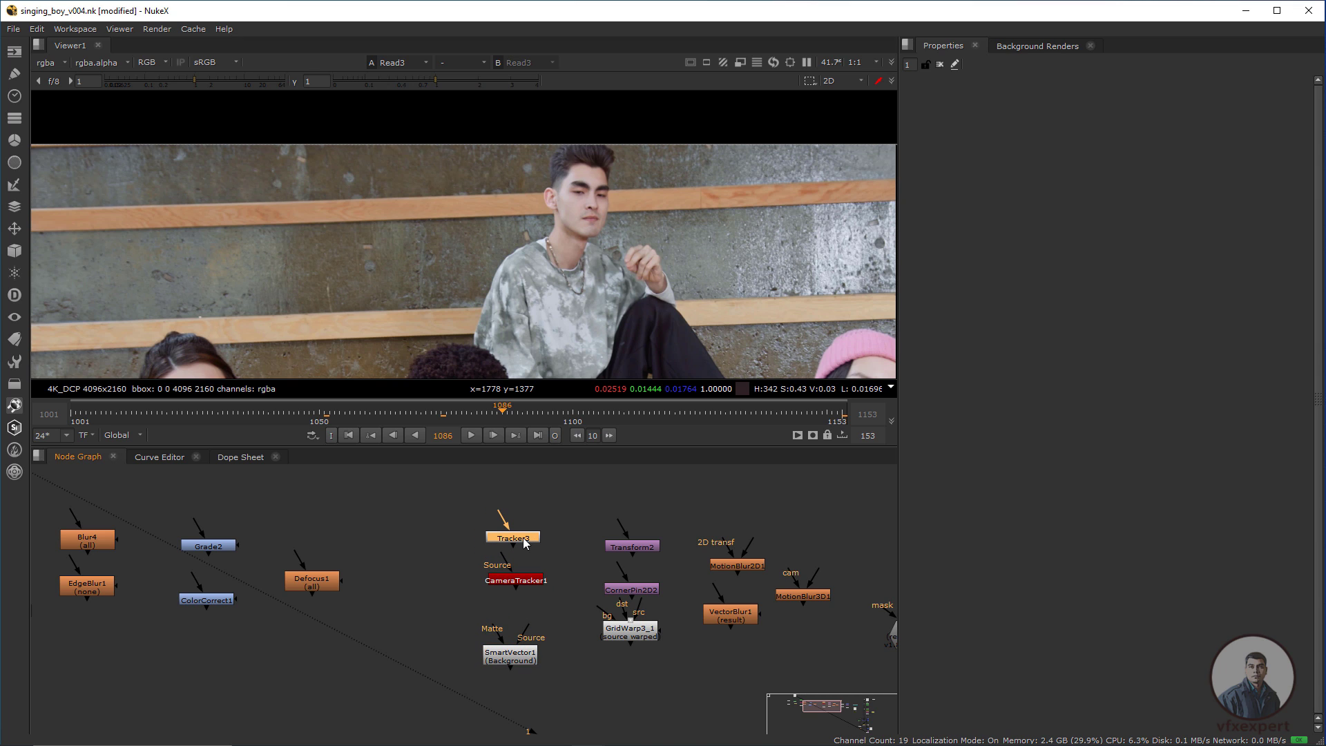
# Open the Tracker3 properties and shift the Tracker3 and CameraTracker1 nodes slightly within the tracking column.
pyautogui.doubleClick(509, 538)
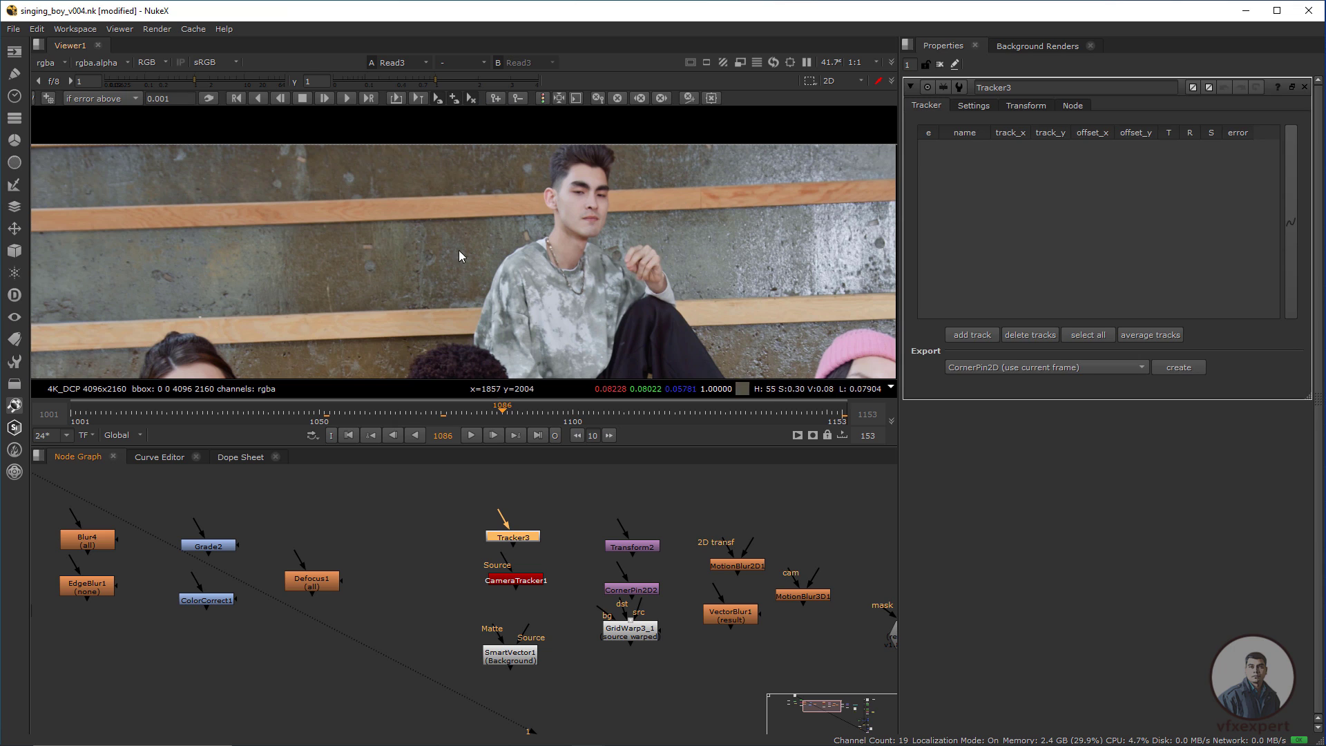
pyautogui.moveTo(530, 585); pyautogui.dragTo(532, 596)
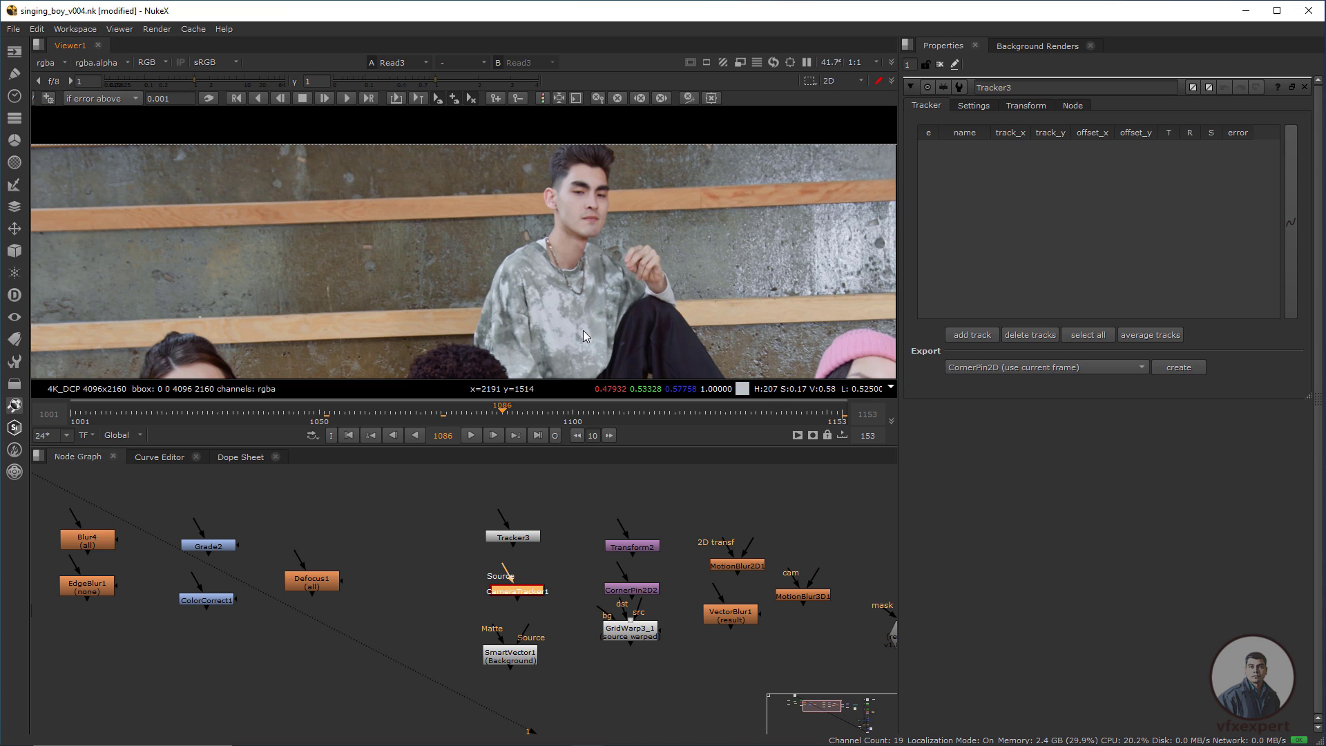
pyautogui.moveTo(536, 592); pyautogui.dragTo(526, 591)
pyautogui.moveTo(528, 543); pyautogui.dragTo(519, 540)
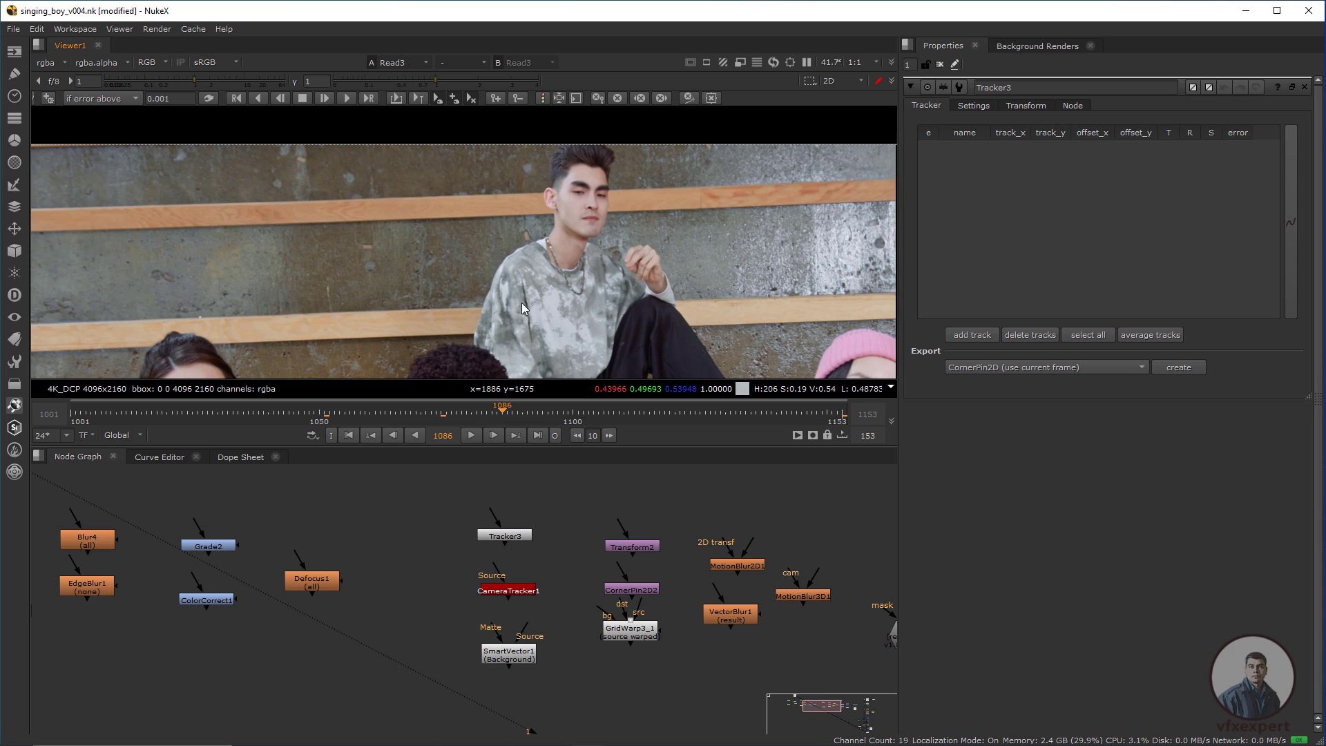
# Open the properties of the Tracker1 node connected to Read2 and examine its tracks over the plate.
pyautogui.scroll(-2, 416, 627)
pyautogui.moveTo(739, 558); pyautogui.dragTo(219, 621, button='middle')
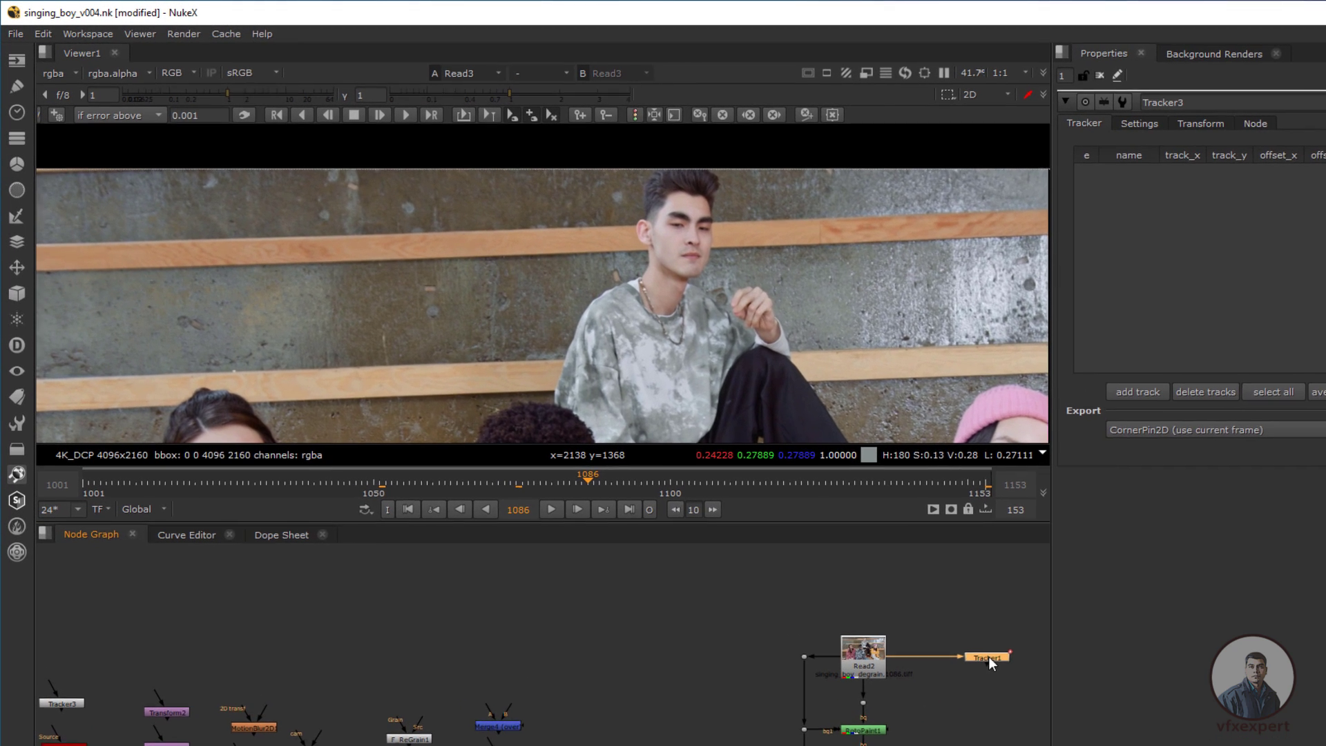
pyautogui.doubleClick(846, 560)
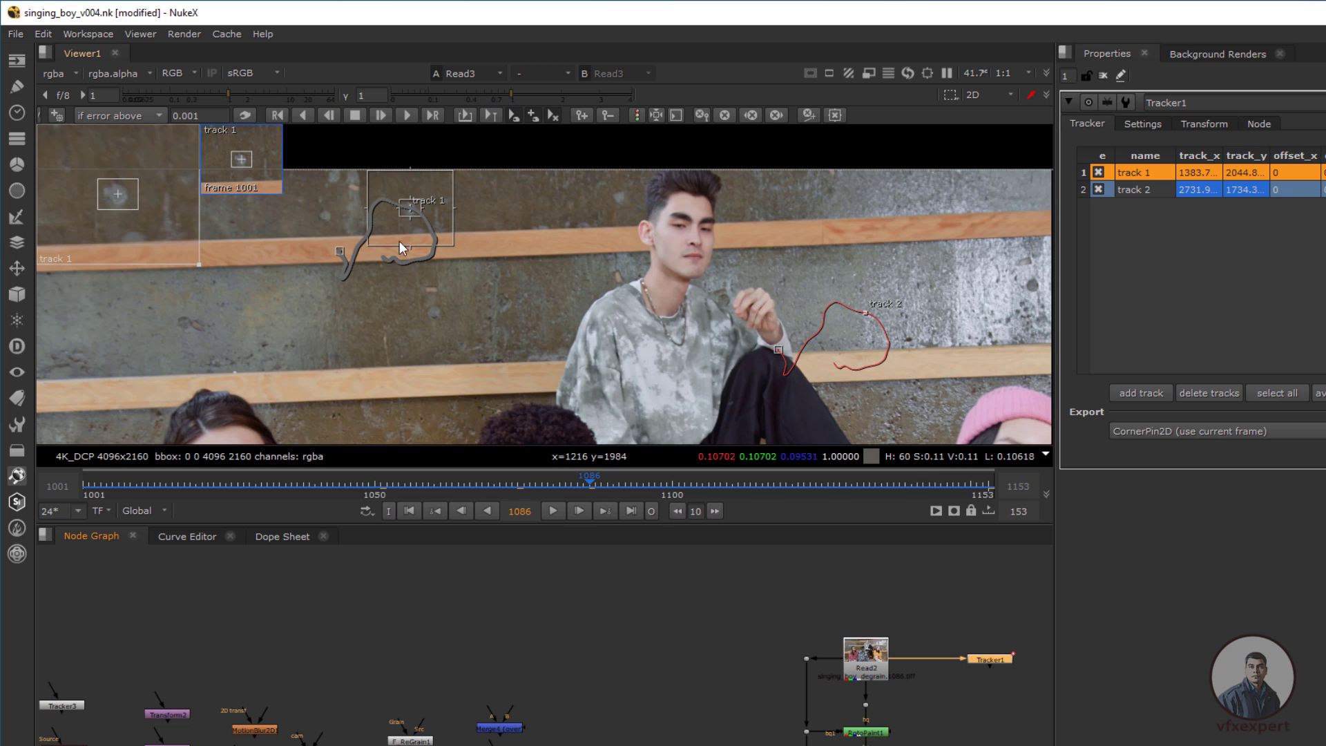
# Show the Merge1 result in the viewer and close the Tracker1 properties.
pyautogui.moveTo(760, 690); pyautogui.dragTo(595, 566, button='middle')
pyautogui.moveTo(700, 549); pyautogui.dragTo(704, 560, button='middle')
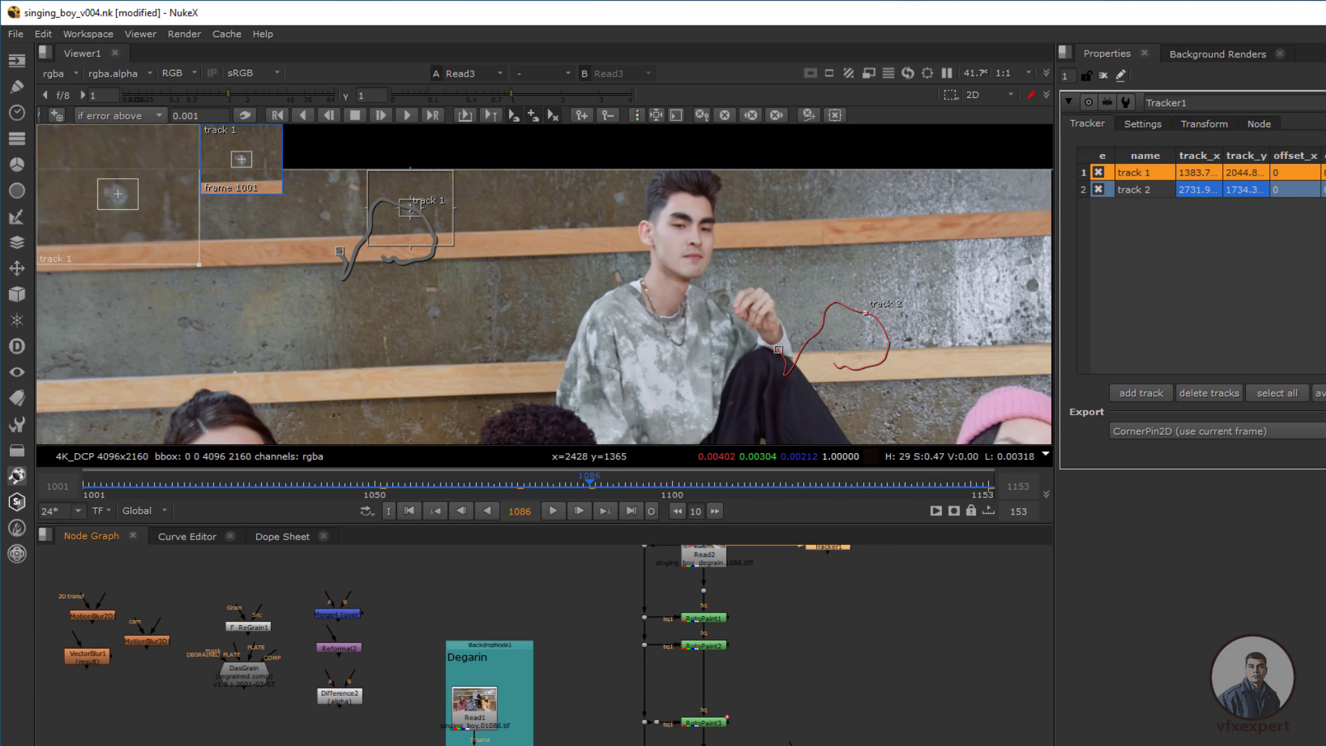
pyautogui.moveTo(704, 691); pyautogui.dragTo(704, 653, button='middle')
pyautogui.moveTo(684, 732); pyautogui.dragTo(699, 646, button='middle')
pyautogui.scroll(1, 699, 684)
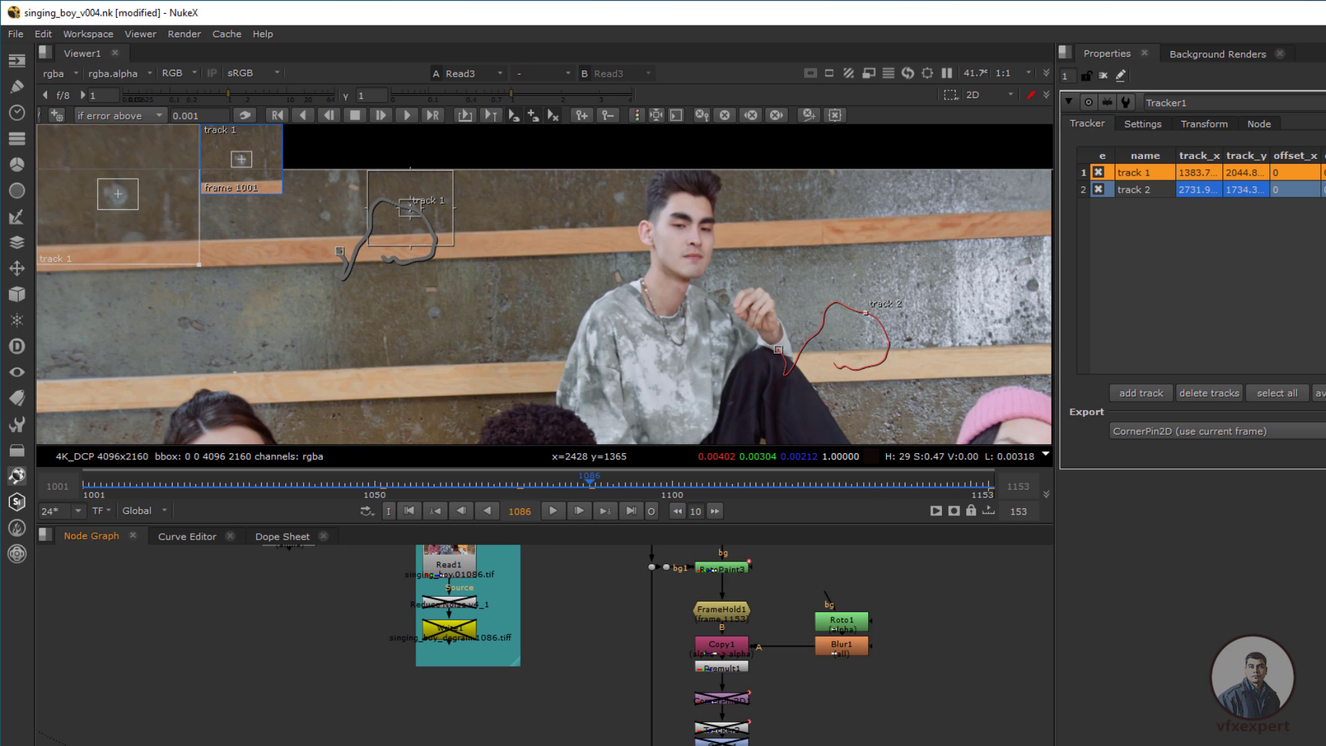
pyautogui.press('1')
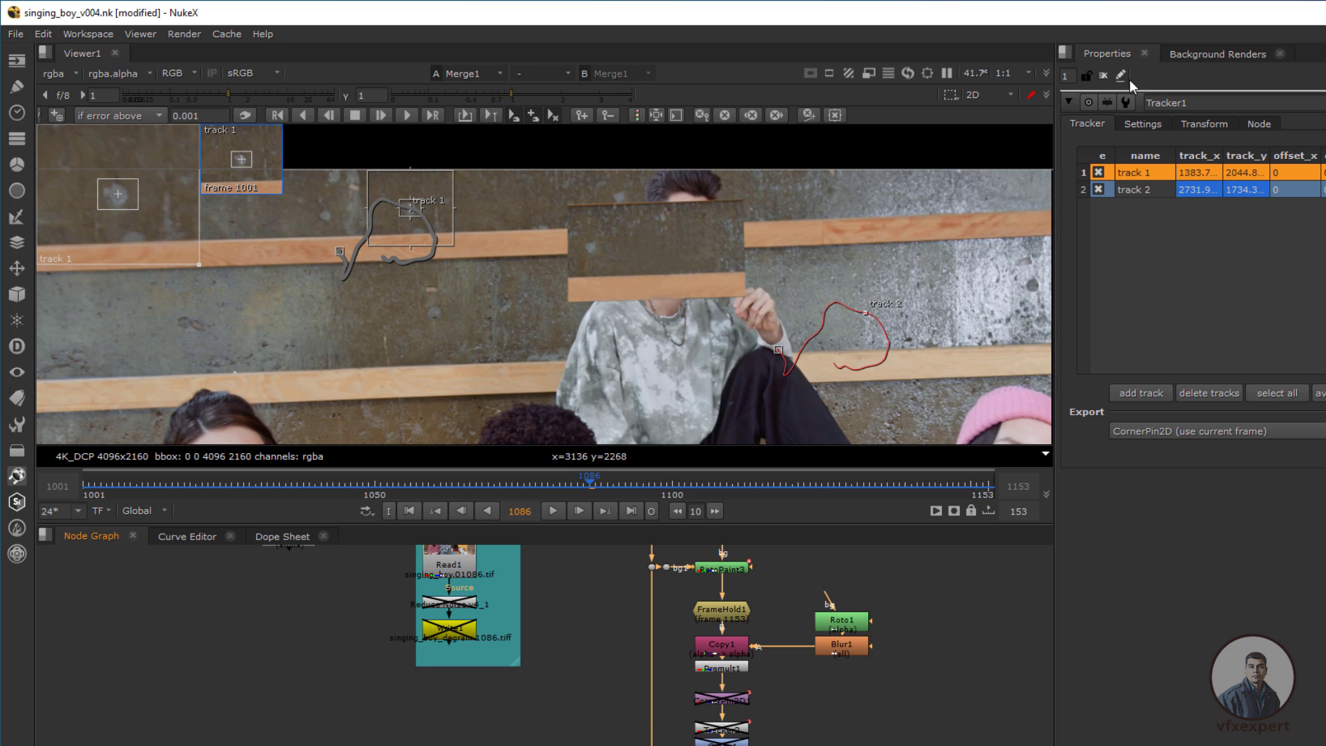
pyautogui.click(1102, 77)
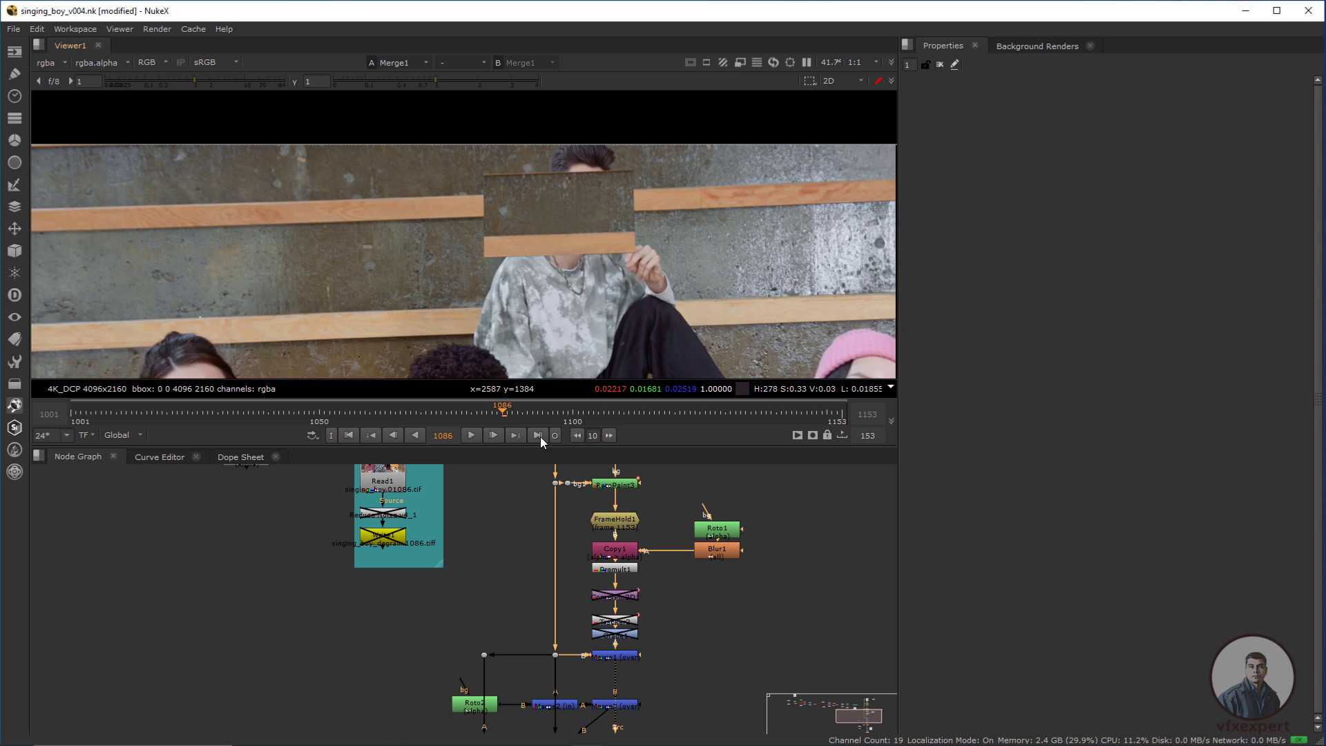
# Go to frame 1153 and enable the disabled Tracker2 node between CornerPin2D1 and Merge1.
pyautogui.click(1016, 478)
pyautogui.moveTo(675, 569); pyautogui.dragTo(652, 632, button='middle')
pyautogui.moveTo(679, 569); pyautogui.dragTo(661, 638, button='middle')
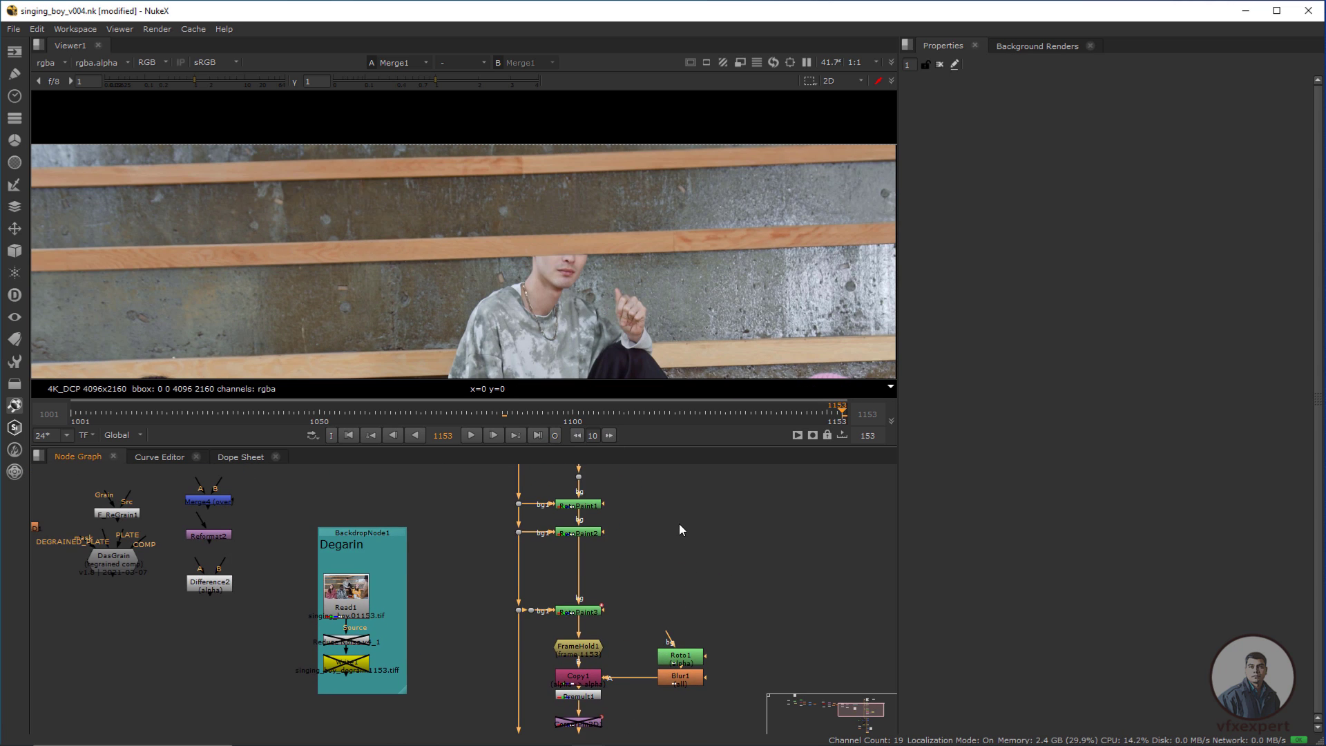
pyautogui.moveTo(681, 522); pyautogui.dragTo(669, 611, button='middle')
pyautogui.moveTo(644, 664); pyautogui.dragTo(662, 509, button='middle')
pyautogui.moveTo(598, 656); pyautogui.dragTo(623, 603, button='middle')
pyautogui.scroll(4, 607, 673)
pyautogui.click(665, 617)
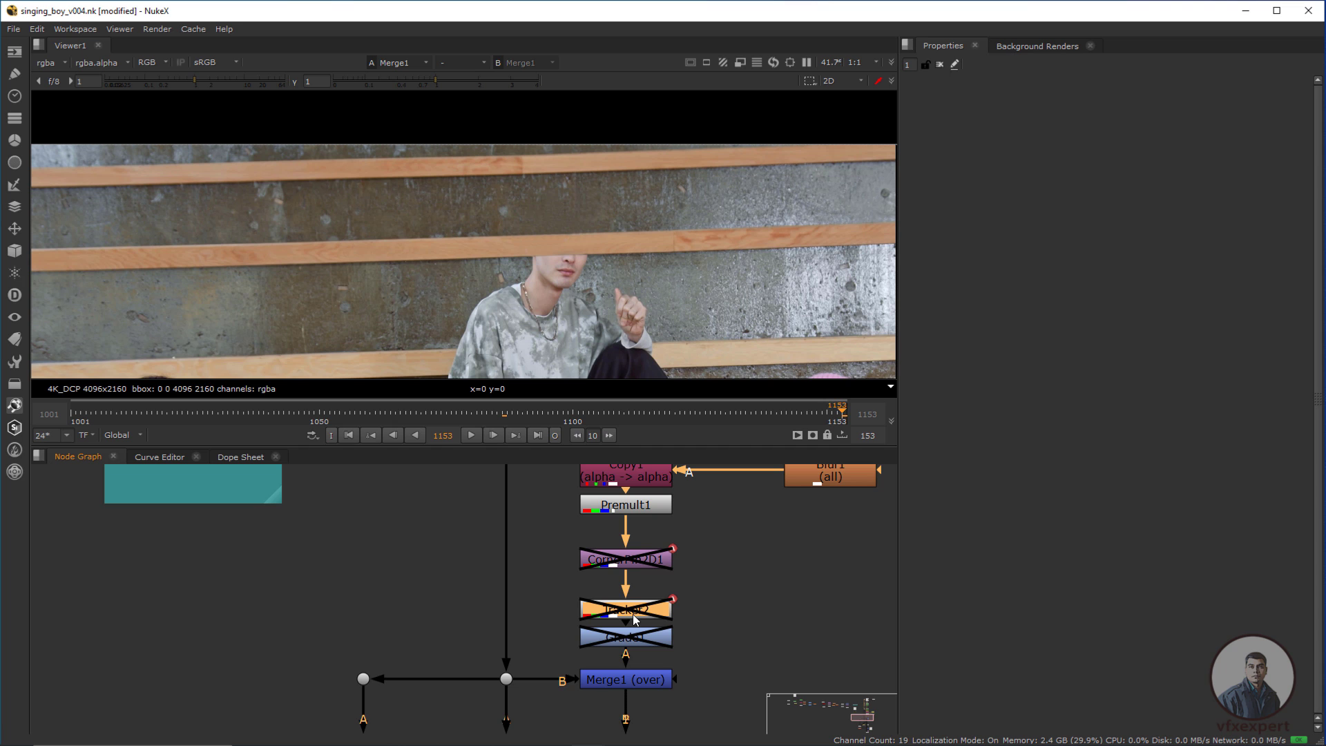
pyautogui.moveTo(634, 619); pyautogui.dragTo(636, 615)
pyautogui.press('d')
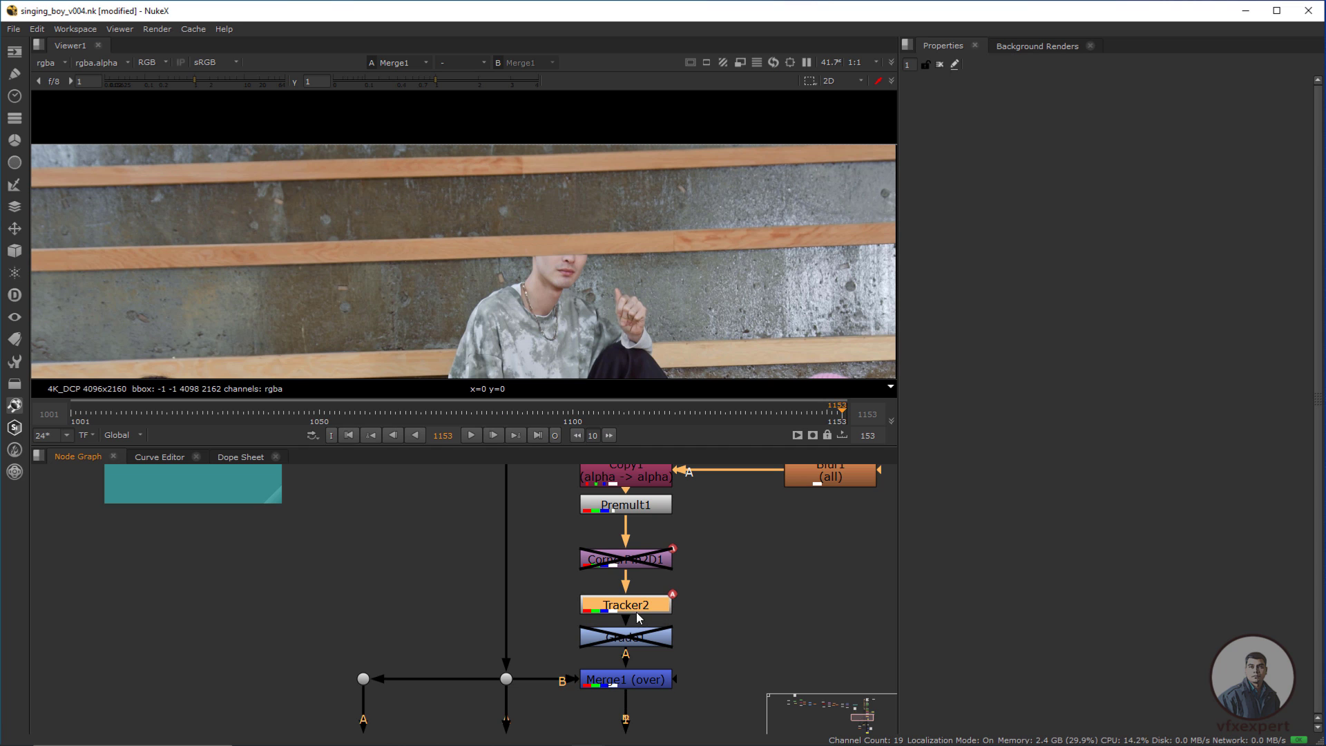
# Scrub back from frame 1153 to frame 1021 and examine the tracked patch along the wooden beams.
pyautogui.scroll(-2, 710, 333)
pyautogui.moveTo(712, 170); pyautogui.dragTo(521, 245)
pyautogui.moveTo(823, 416)
pyautogui.mouseDown()
pyautogui.moveTo(751, 404)
pyautogui.moveTo(385, 411)
pyautogui.mouseUp()
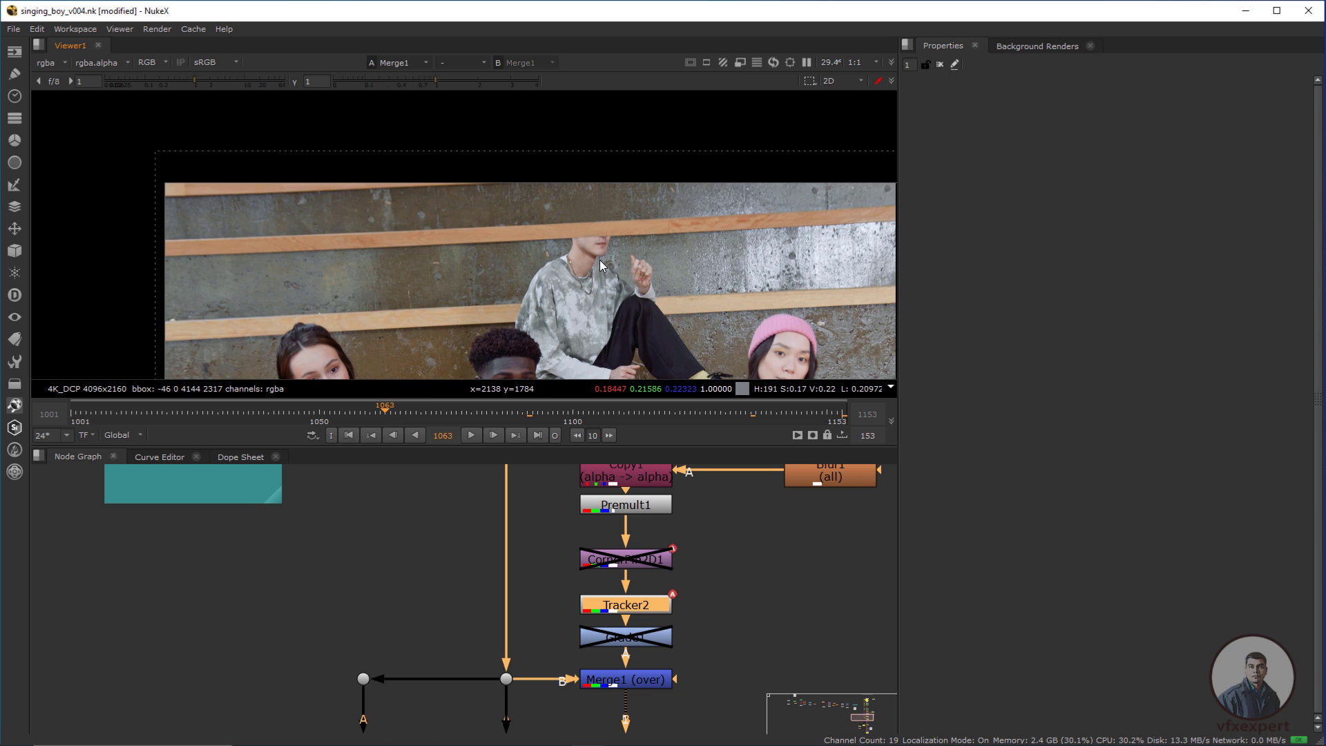
pyautogui.click(355, 409)
pyautogui.moveTo(700, 187); pyautogui.dragTo(560, 218)
pyautogui.moveTo(329, 415); pyautogui.dragTo(175, 414)
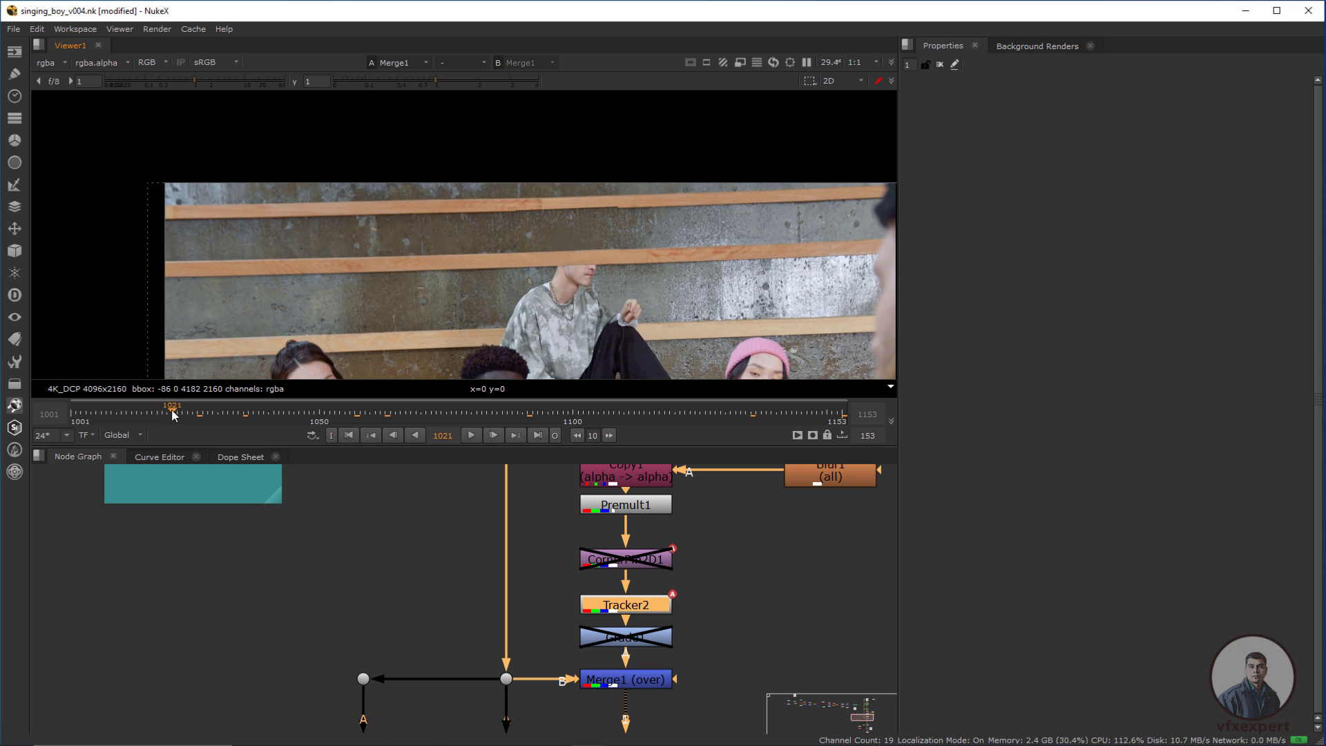
pyautogui.scroll(4, 594, 224)
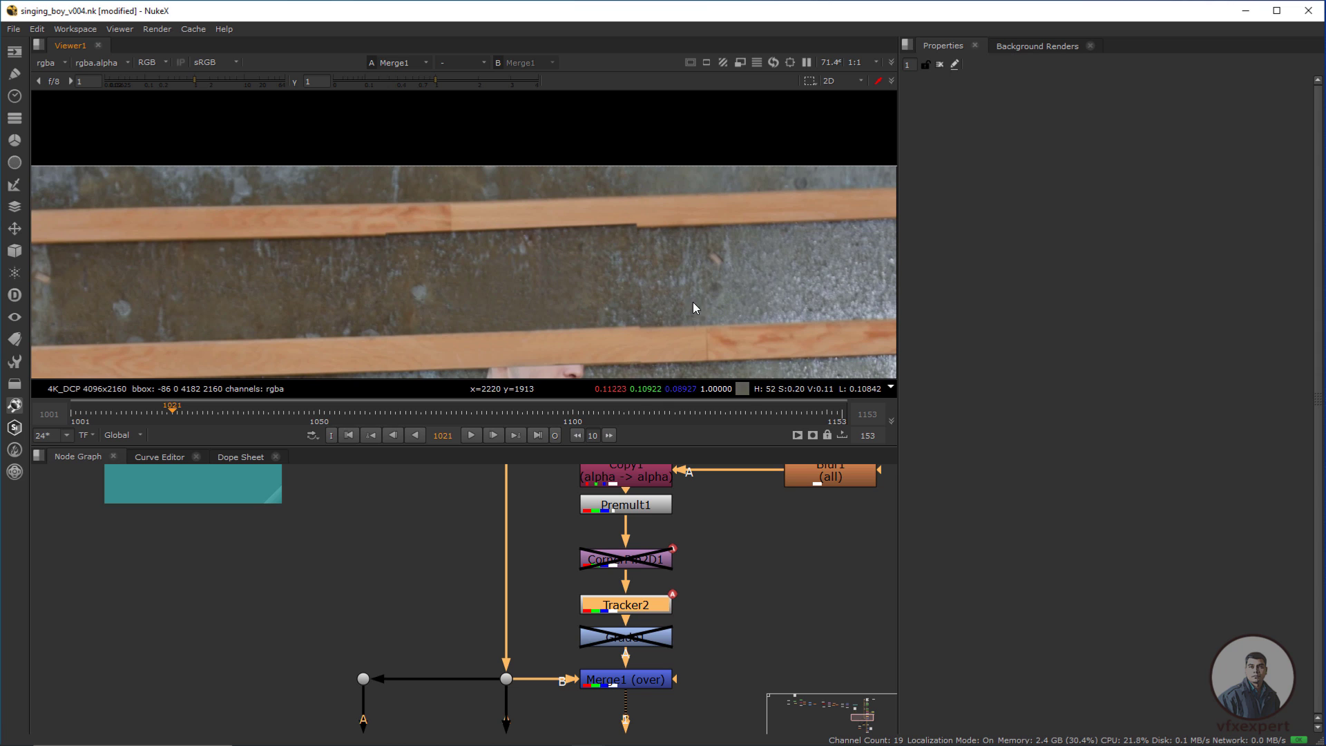
# Nudge the Transform2, CornerPin2D2 and GridWarp3_1 nodes into a looser vertical column beside the tracking nodes.
pyautogui.scroll(-4, 424, 603)
pyautogui.moveTo(33, 546); pyautogui.dragTo(464, 661, button='middle')
pyautogui.moveTo(279, 577); pyautogui.dragTo(380, 629, button='middle')
pyautogui.moveTo(506, 603); pyautogui.dragTo(562, 634, button='middle')
pyautogui.moveTo(421, 583); pyautogui.dragTo(495, 605, button='middle')
pyautogui.scroll(2, 494, 605)
pyautogui.moveTo(508, 574); pyautogui.dragTo(493, 574)
pyautogui.moveTo(517, 629); pyautogui.dragTo(504, 630)
pyautogui.click(508, 577)
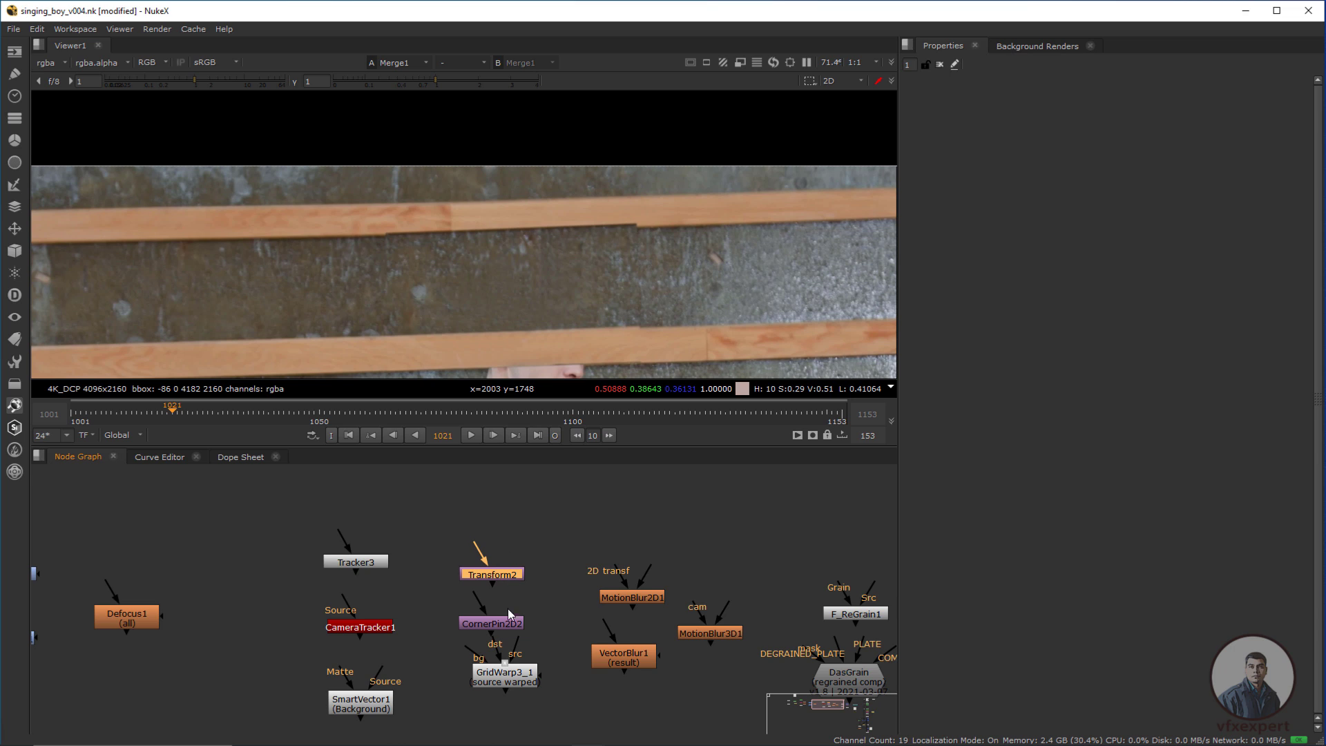
pyautogui.moveTo(506, 631); pyautogui.dragTo(509, 629)
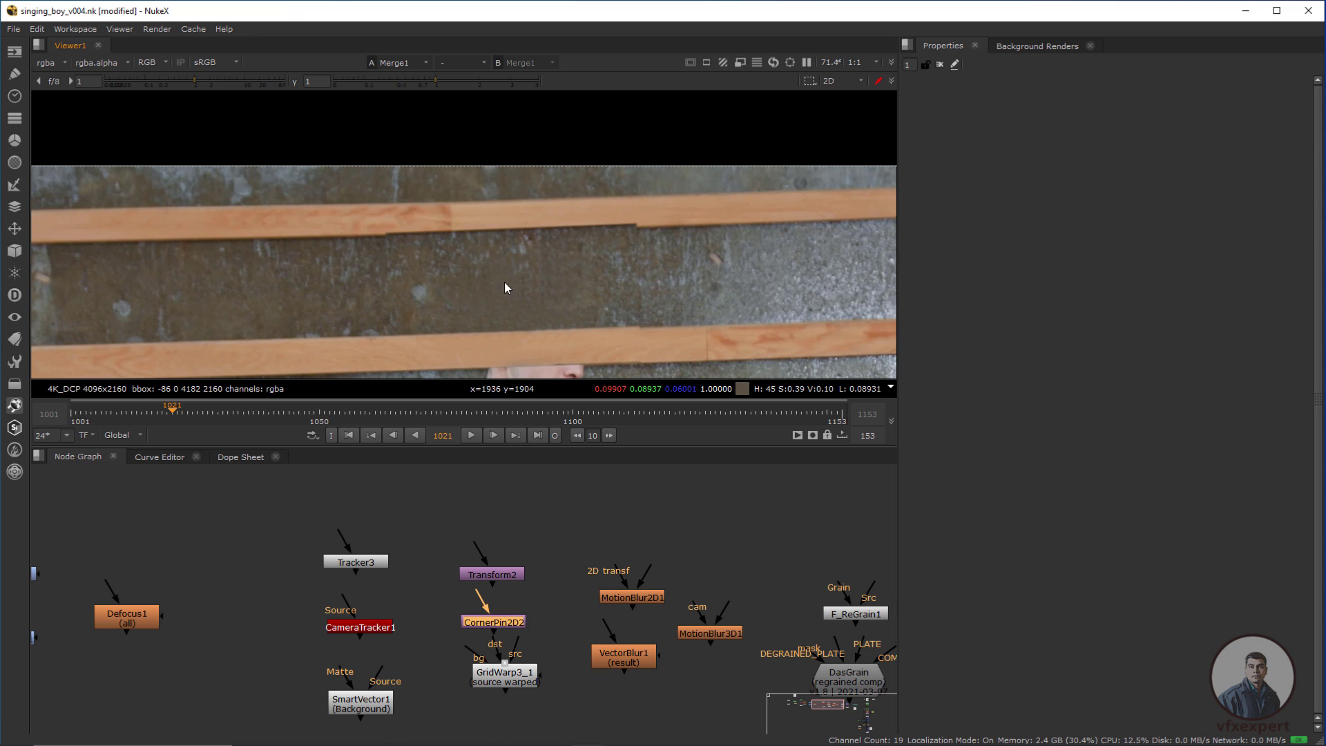
pyautogui.moveTo(523, 684); pyautogui.dragTo(518, 696)
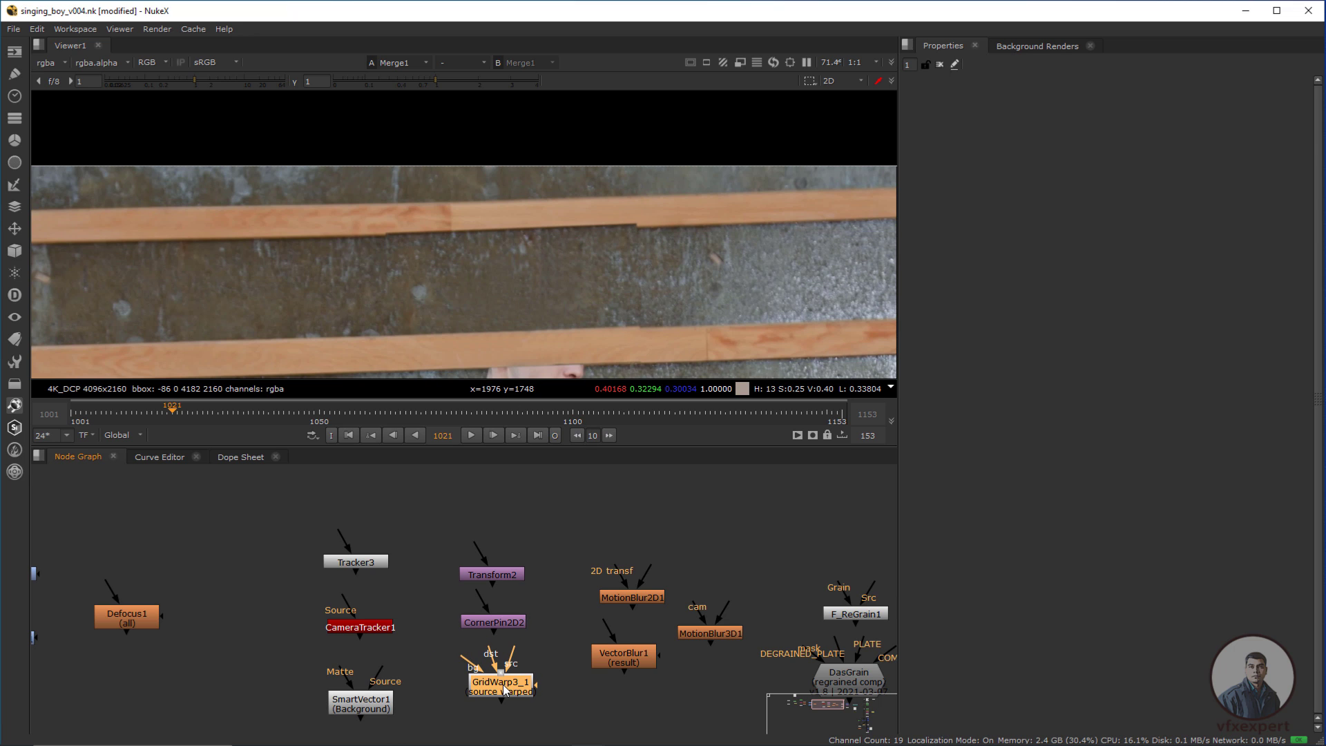
# Select the Transform2, CornerPin2D2 and GridWarp3_1 nodes as a group and look at the patch area in the viewer.
pyautogui.keyDown('ctrl'); pyautogui.keyDown('shift'); pyautogui.moveTo(478, 223); pyautogui.dragTo(592, 329); pyautogui.keyUp('shift'); pyautogui.keyUp('ctrl')
pyautogui.moveTo(445, 503); pyautogui.dragTo(545, 710)
pyautogui.moveTo(680, 208); pyautogui.dragTo(473, 333)
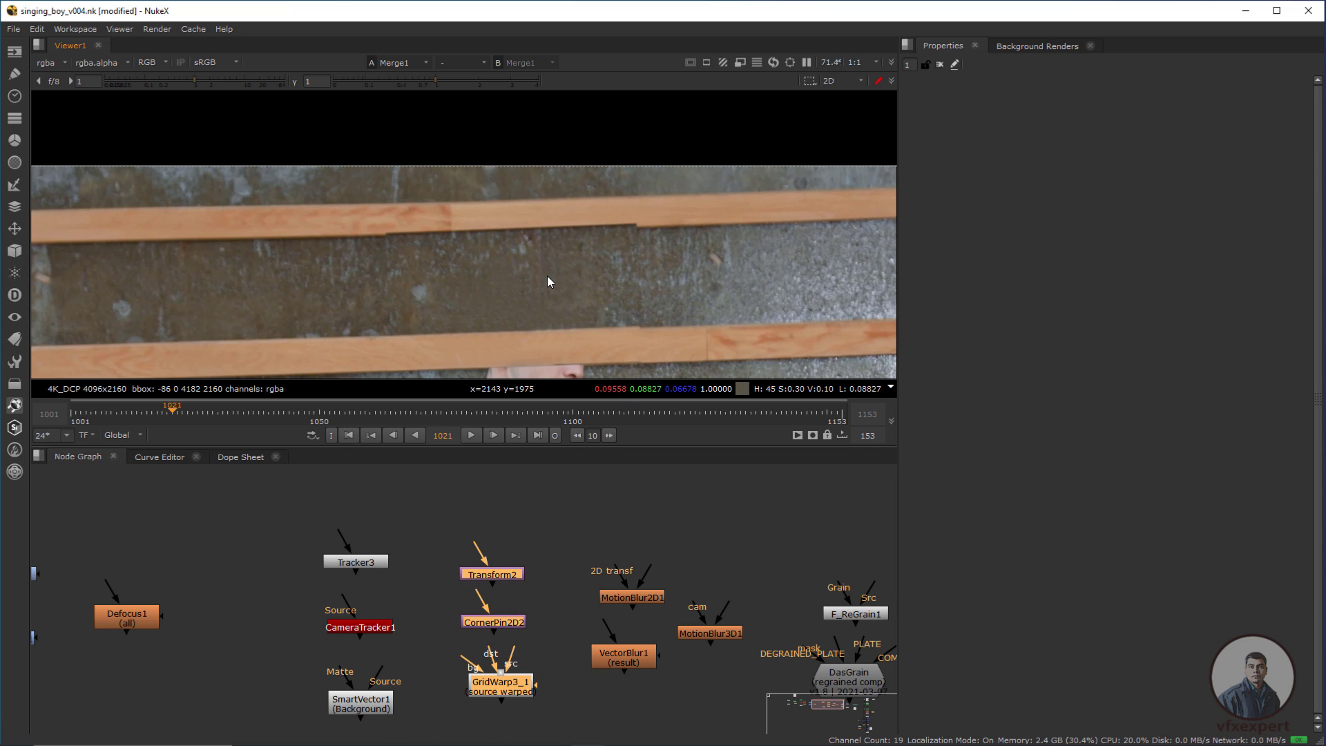
pyautogui.click(457, 563)
pyautogui.moveTo(522, 623); pyautogui.dragTo(517, 623)
# Enable the disabled CornerPin2D1 node below Premult1 and check the patch on the beams.
pyautogui.scroll(-3, 643, 577)
pyautogui.moveTo(648, 580); pyautogui.dragTo(397, 609, button='middle')
pyautogui.moveTo(676, 671); pyautogui.dragTo(430, 623, button='middle')
pyautogui.moveTo(628, 724); pyautogui.dragTo(527, 650, button='middle')
pyautogui.scroll(3, 529, 649)
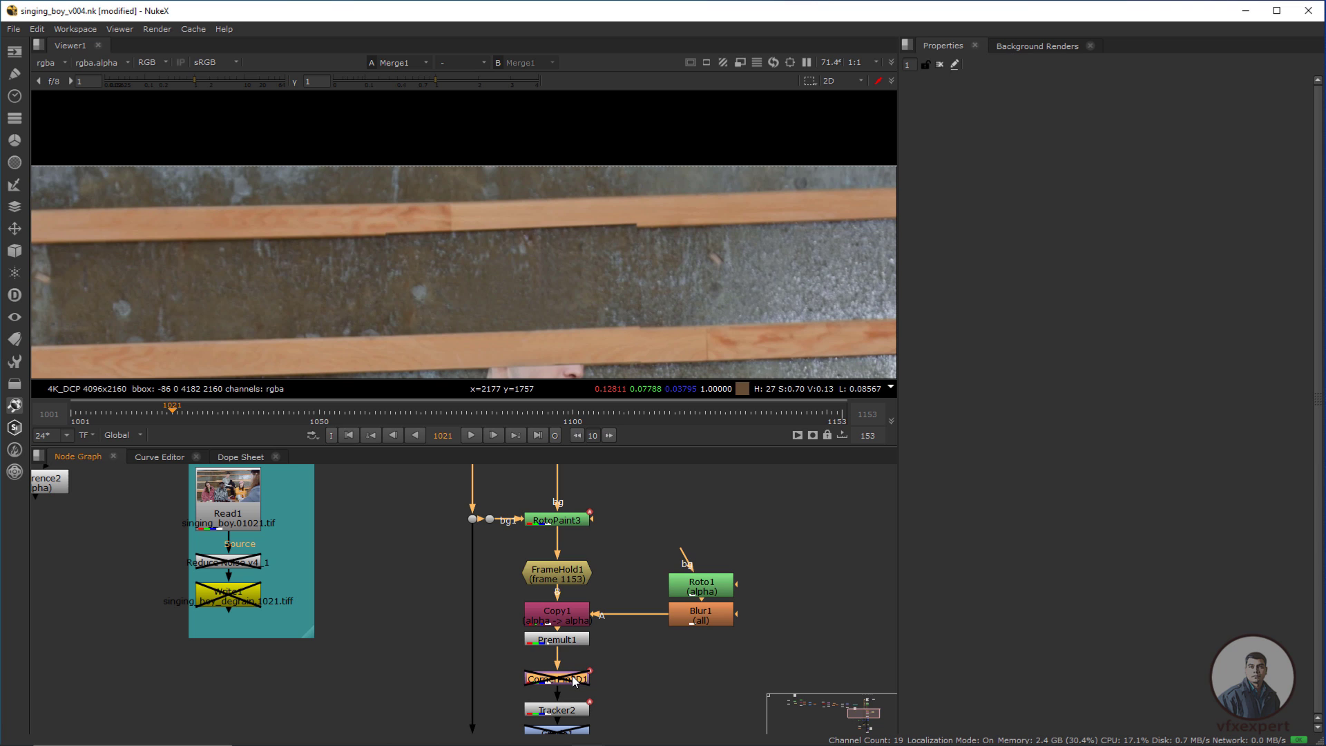
pyautogui.press('d')
pyautogui.moveTo(710, 187); pyautogui.dragTo(465, 296)
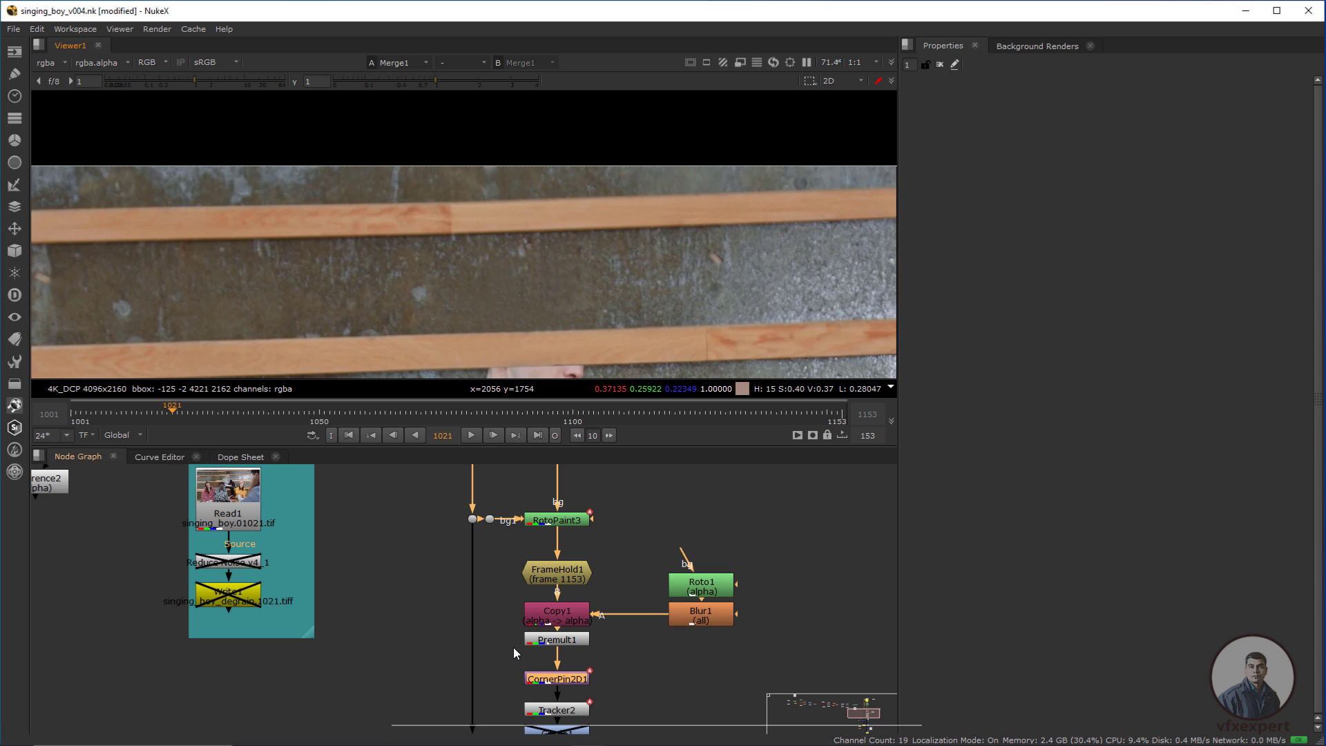
# Line up the CornerPin2D2 and GridWarp3_1 nodes beneath Transform2.
pyautogui.scroll(-3, 514, 647)
pyautogui.moveTo(376, 653); pyautogui.dragTo(639, 740, button='middle')
pyautogui.moveTo(308, 615); pyautogui.dragTo(401, 626, button='middle')
pyautogui.scroll(2, 309, 580)
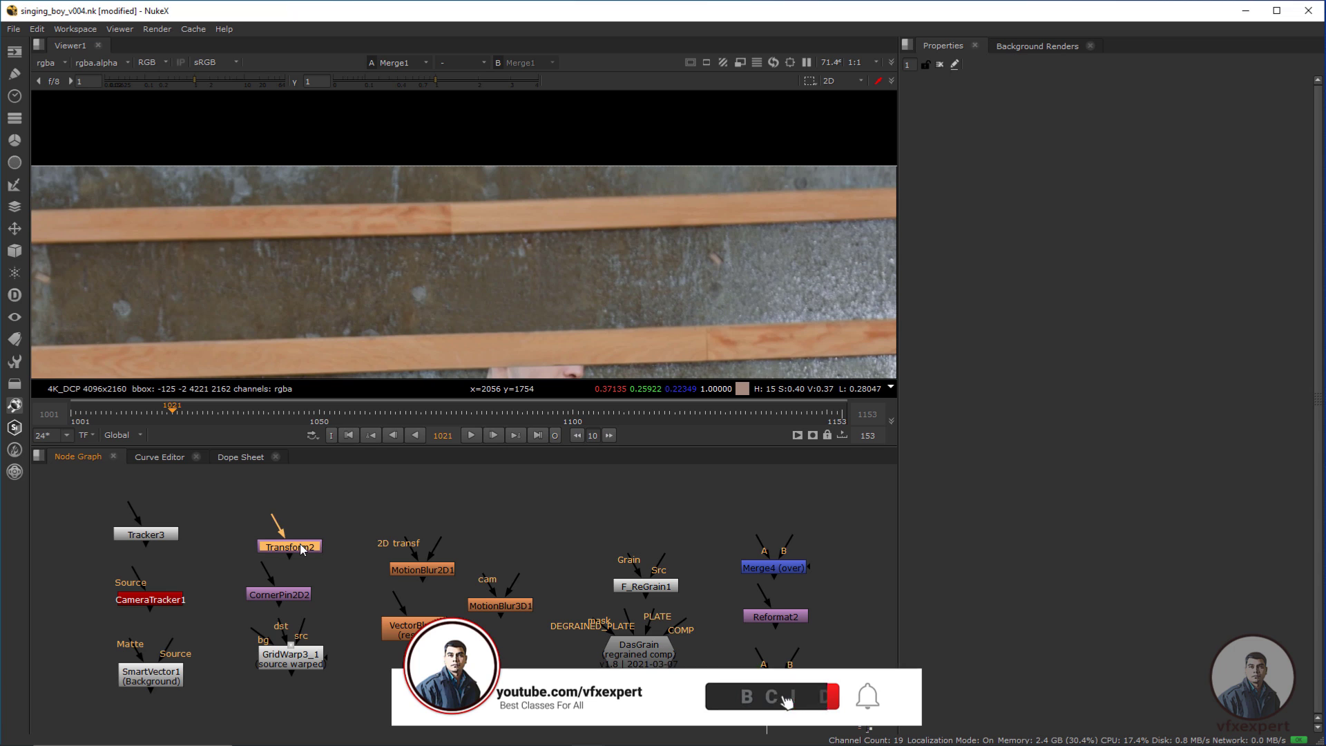
pyautogui.moveTo(279, 603); pyautogui.dragTo(290, 608)
pyautogui.moveTo(297, 664); pyautogui.dragTo(292, 659)
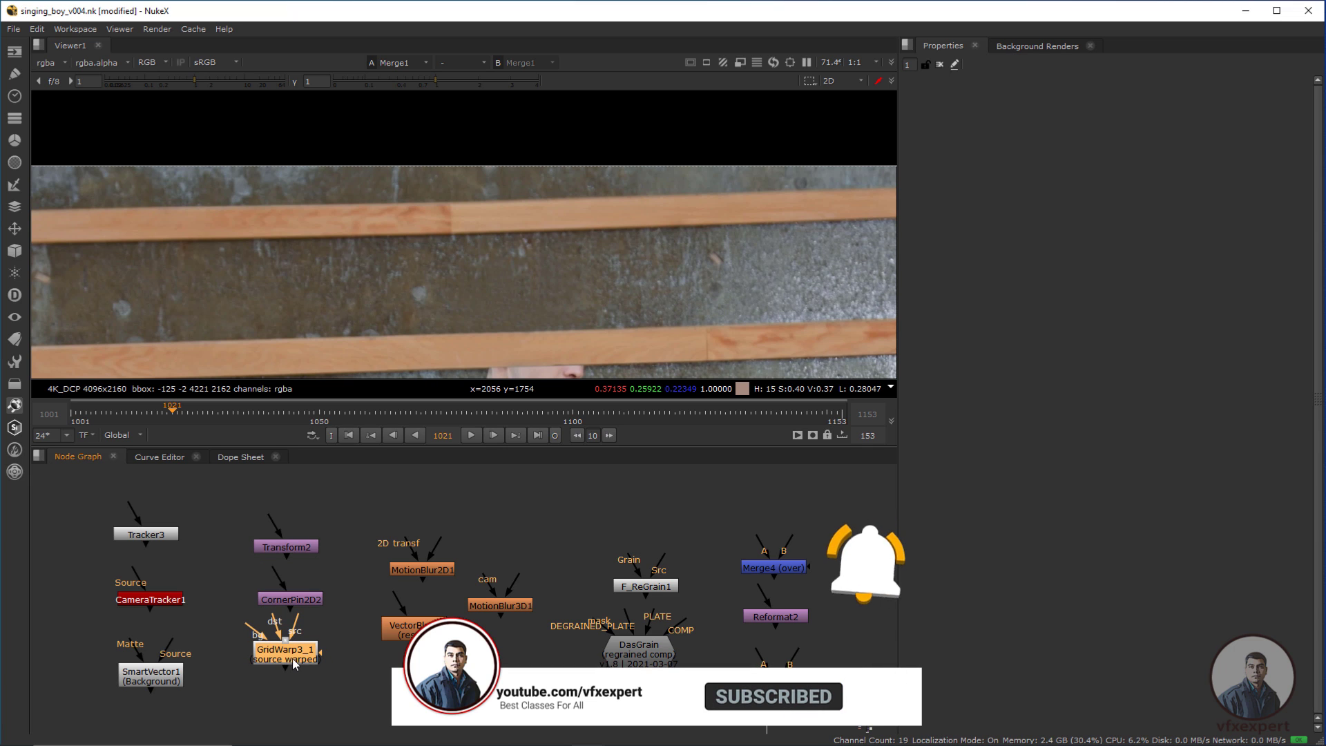
pyautogui.moveTo(227, 494); pyautogui.dragTo(341, 680)
pyautogui.click(341, 681)
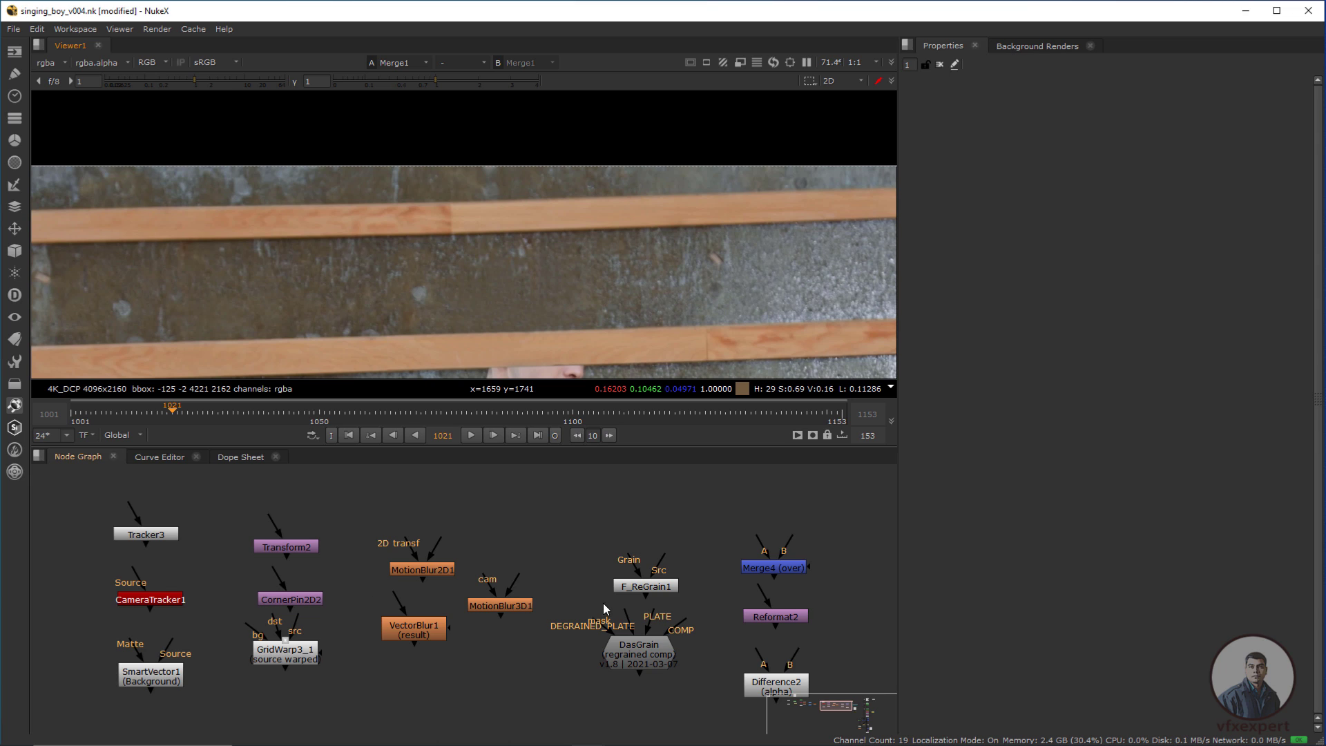
# Place MotionBlur3D1 beside MotionBlur2D1 and VectorBlur1 beneath them, and select the three blur nodes together.
pyautogui.moveTo(465, 614); pyautogui.dragTo(442, 608, button='middle')
pyautogui.moveTo(407, 565); pyautogui.dragTo(395, 551)
pyautogui.click(486, 603)
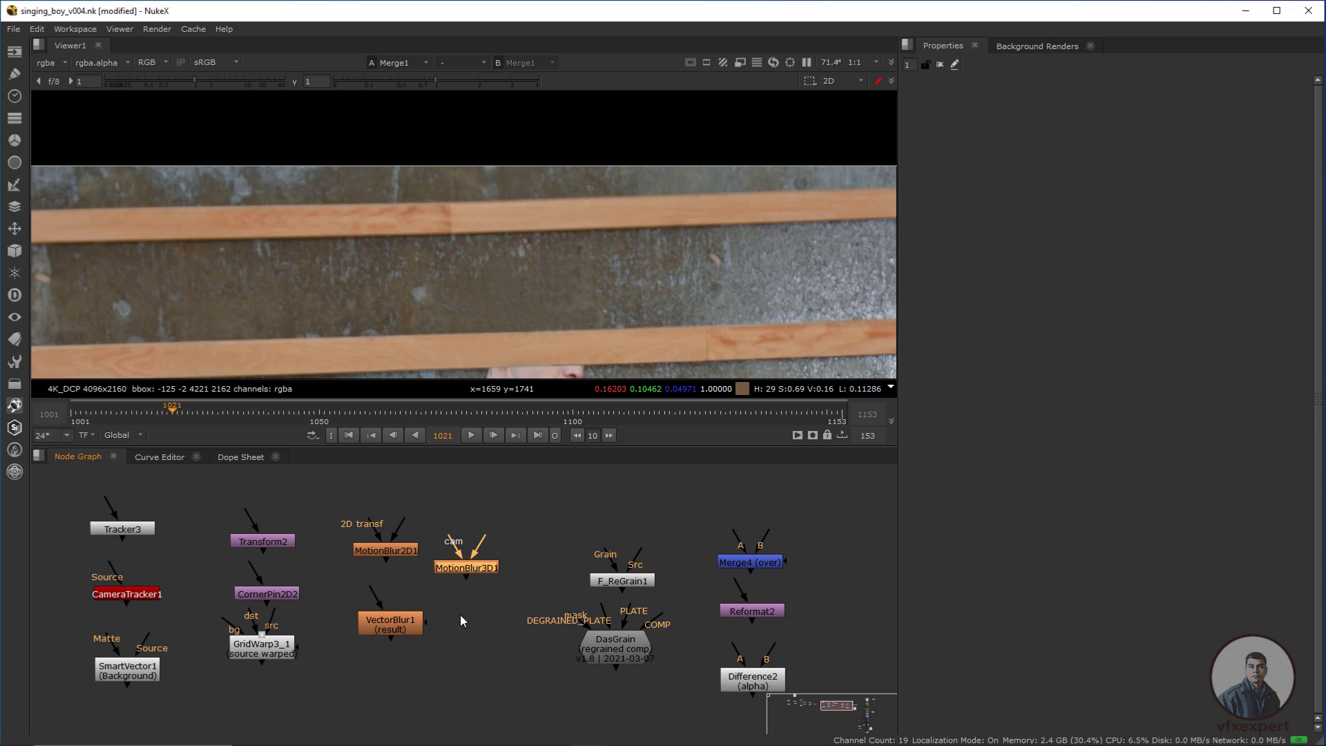
pyautogui.moveTo(394, 627); pyautogui.dragTo(399, 620)
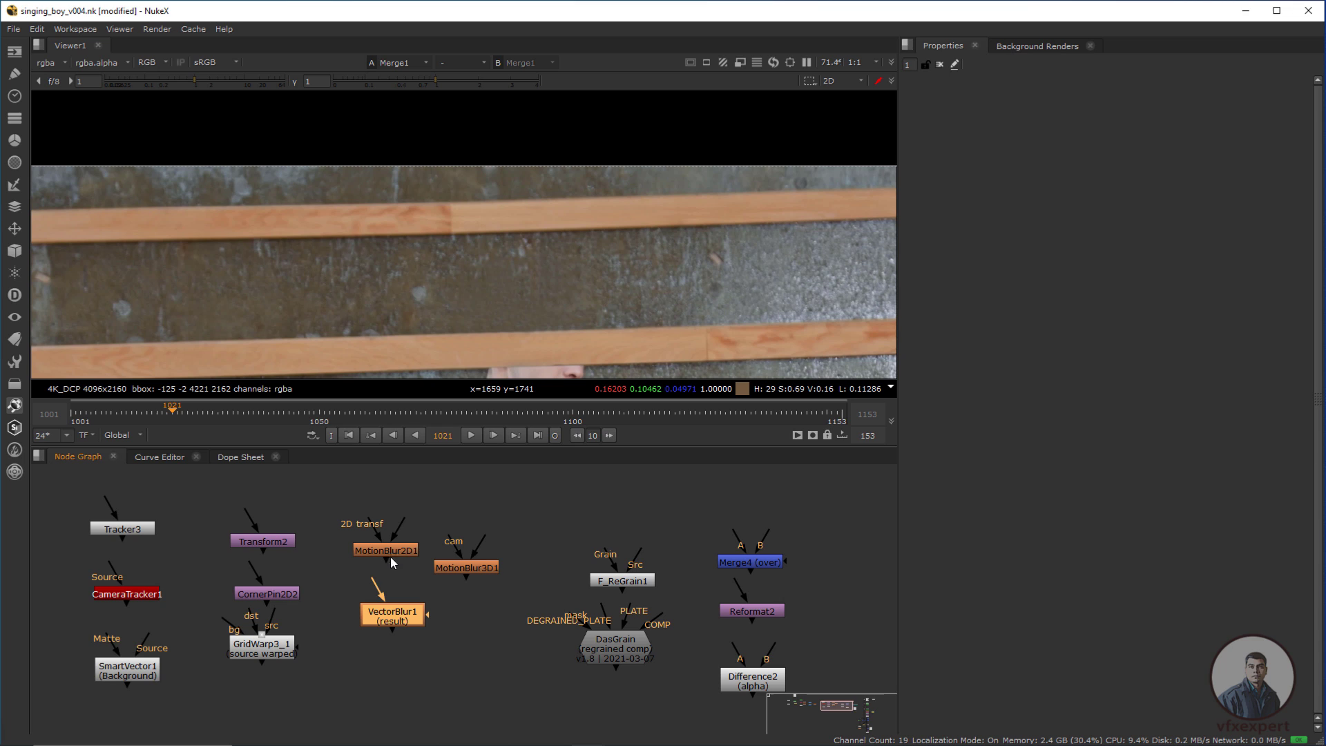
pyautogui.click(471, 615)
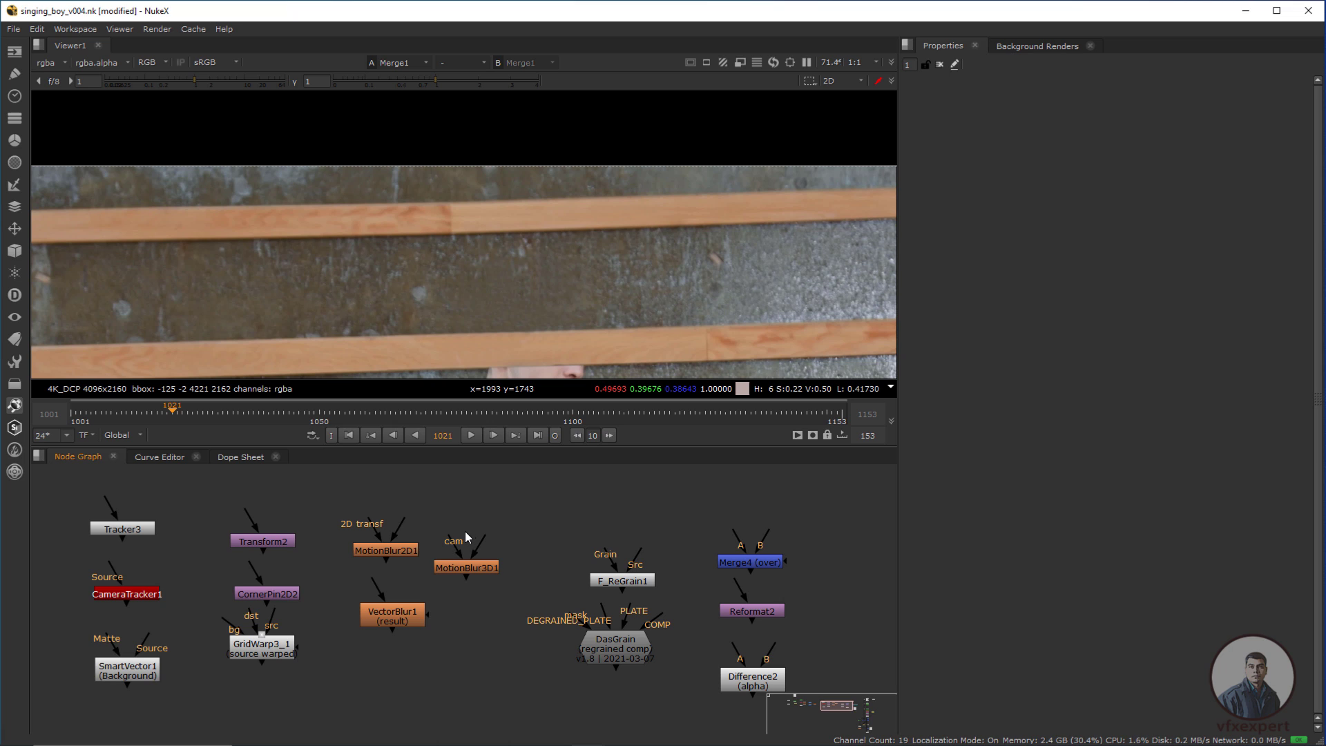
pyautogui.click(474, 275)
pyautogui.moveTo(457, 567); pyautogui.dragTo(460, 575)
pyautogui.moveTo(321, 491); pyautogui.dragTo(498, 652)
pyautogui.moveTo(499, 653); pyautogui.dragTo(499, 653)
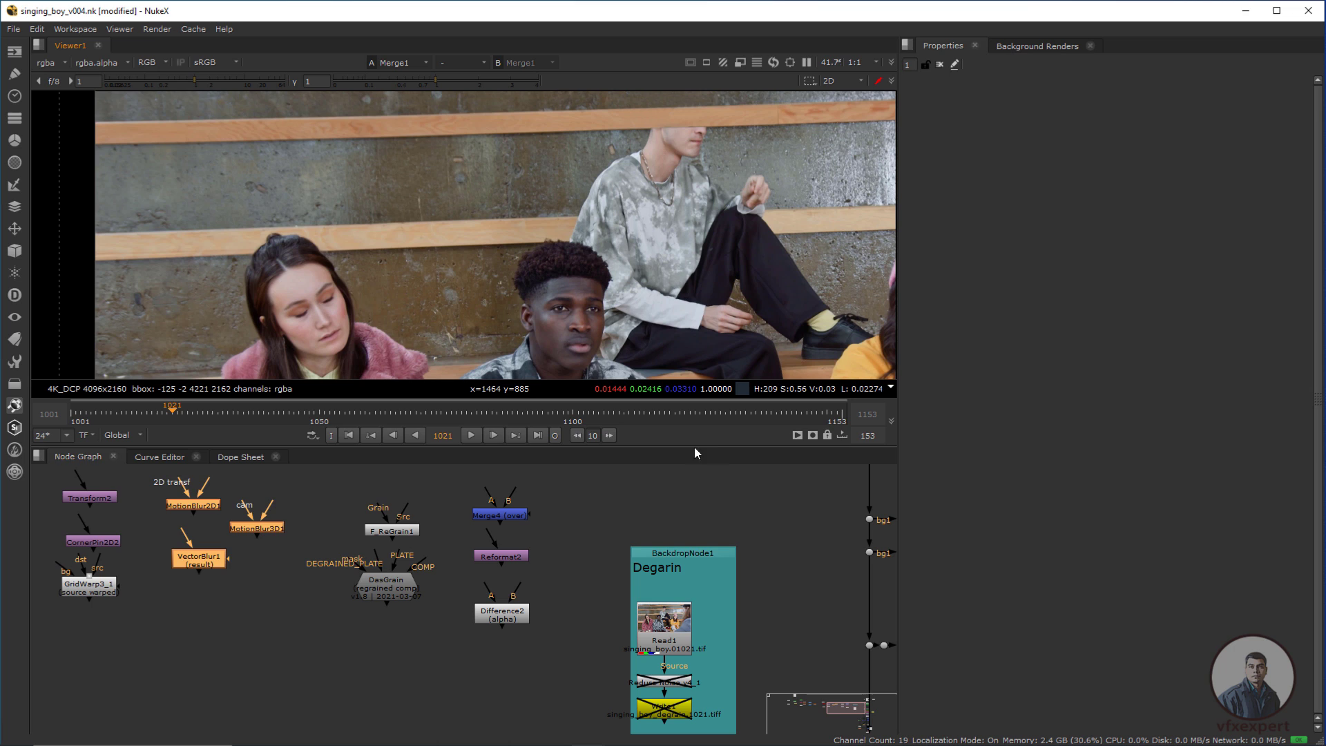
# Add an In merge node and place it between the Reformat2 node and the Degarin backdrop.
pyautogui.click(594, 511)
pyautogui.press('Tab')
pyautogui.write('in')
pyautogui.press('Return')
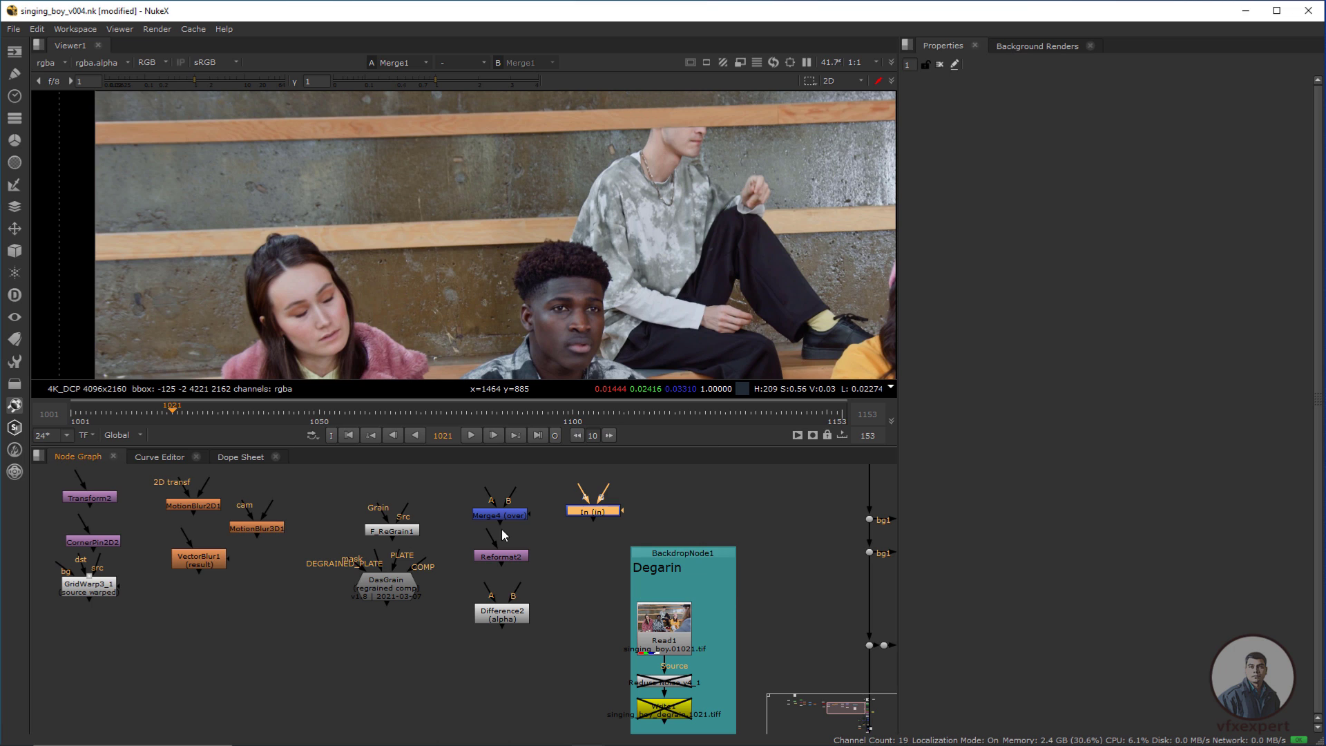
pyautogui.moveTo(586, 527); pyautogui.dragTo(571, 530)
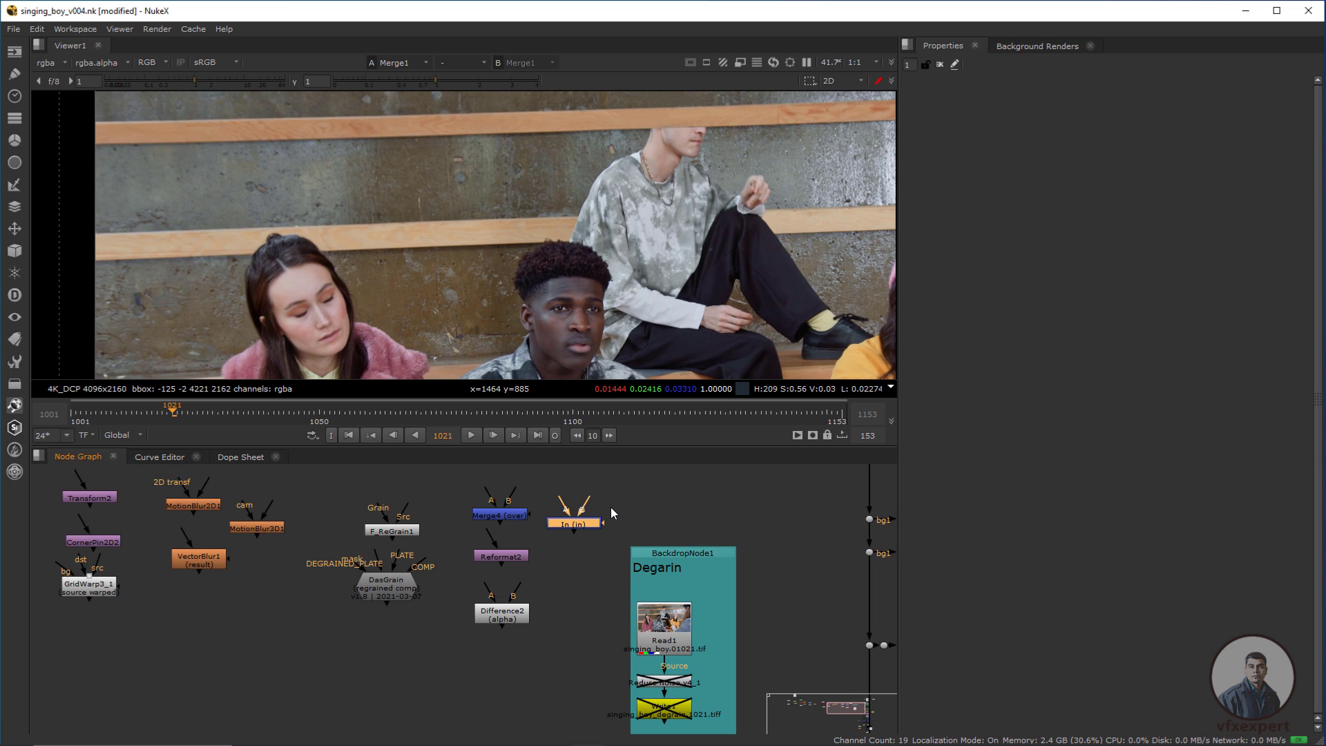
pyautogui.moveTo(581, 530); pyautogui.dragTo(594, 554)
pyautogui.click(548, 491)
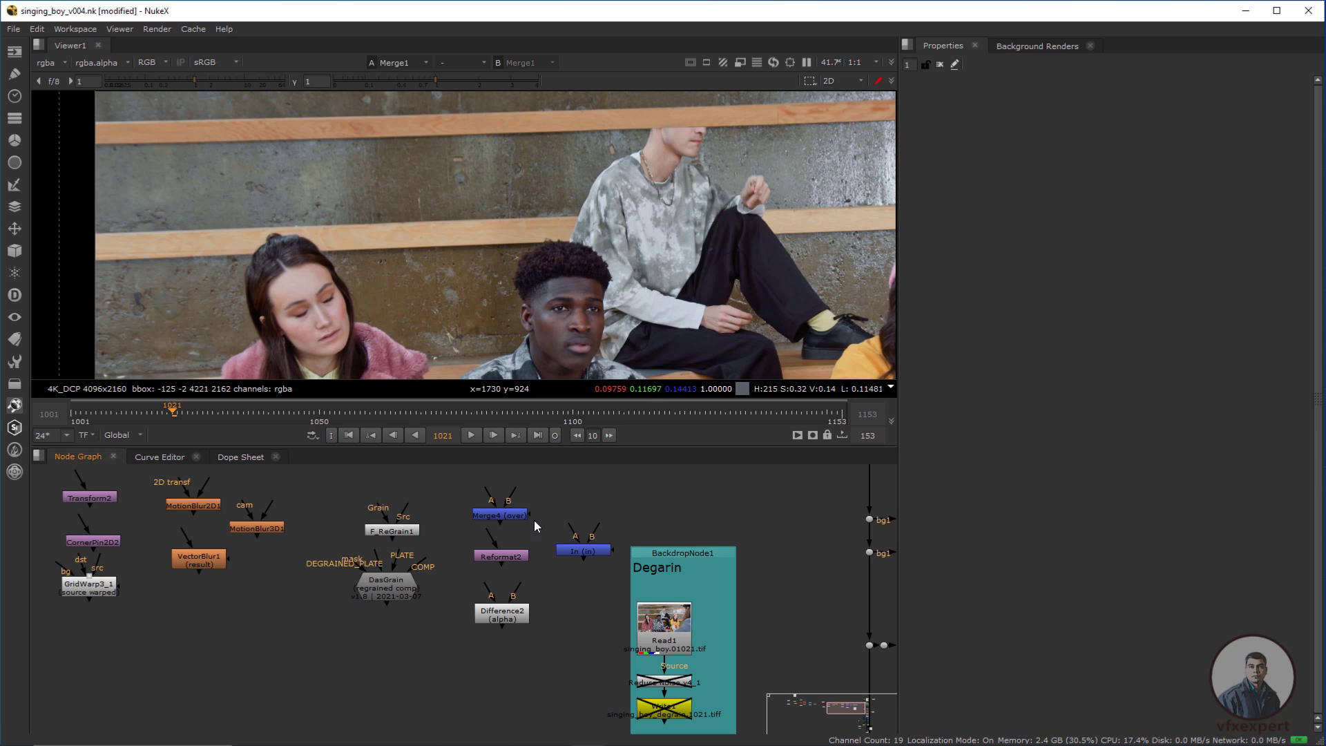
# Shift the Merge4 and Difference2 nodes slightly within their column around Reformat2.
pyautogui.moveTo(520, 514); pyautogui.dragTo(519, 509)
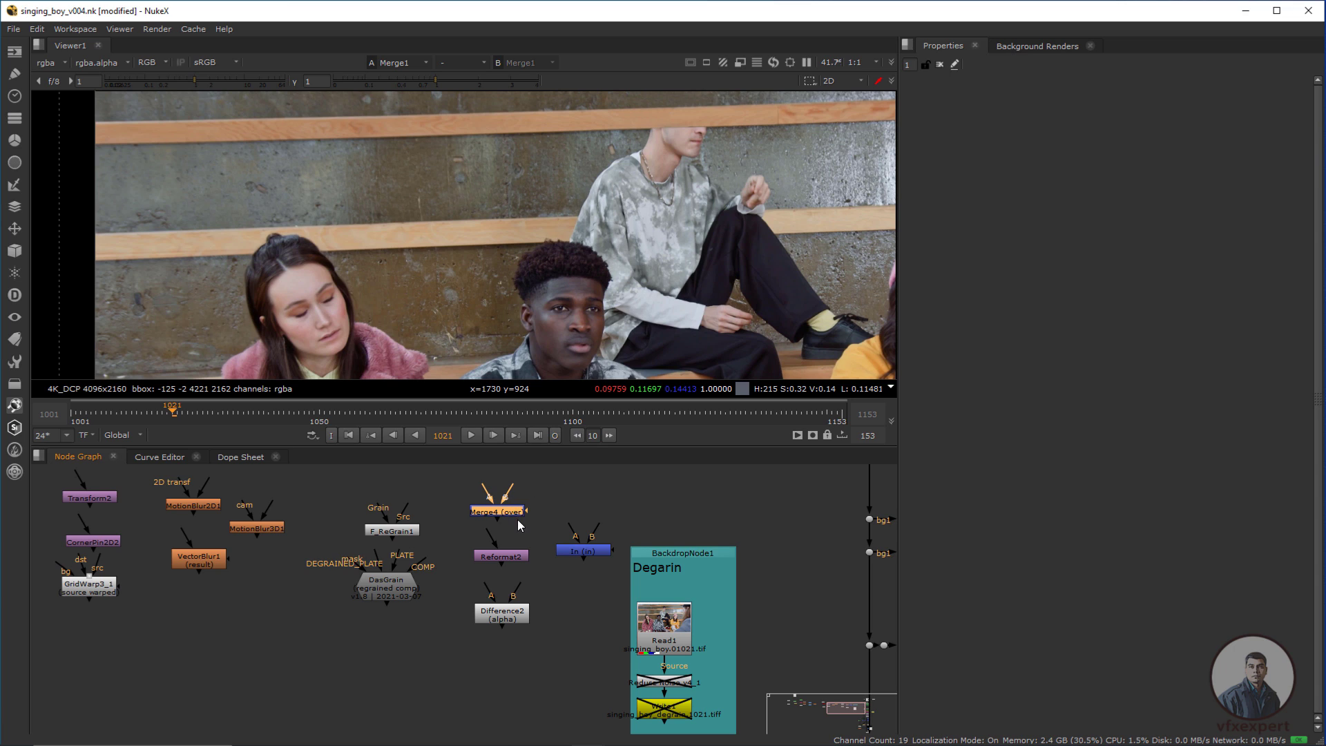
pyautogui.click(516, 558)
pyautogui.click(499, 619)
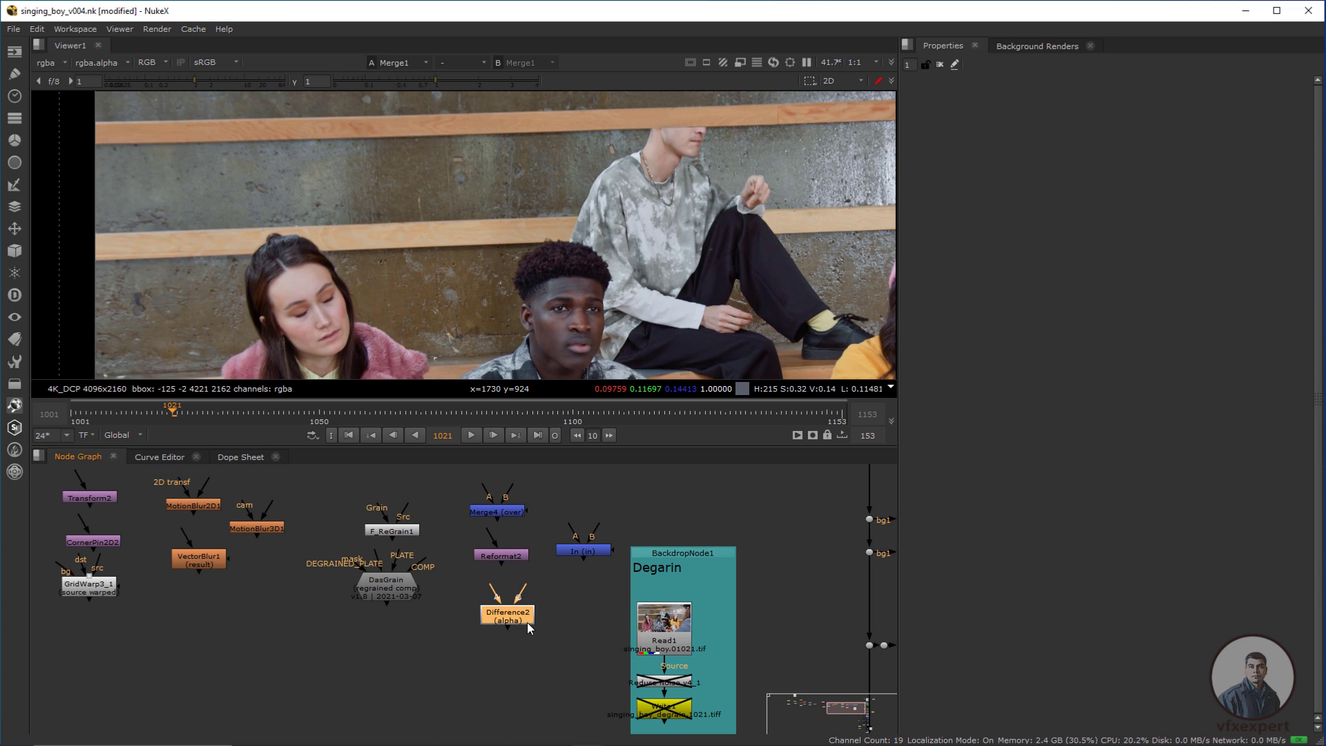
pyautogui.moveTo(505, 617); pyautogui.dragTo(508, 622)
# Align the F_ReGrain1 node directly above DasGrain with more space between the two regrain nodes.
pyautogui.moveTo(442, 591); pyautogui.dragTo(524, 614, button='middle')
pyautogui.click(469, 611)
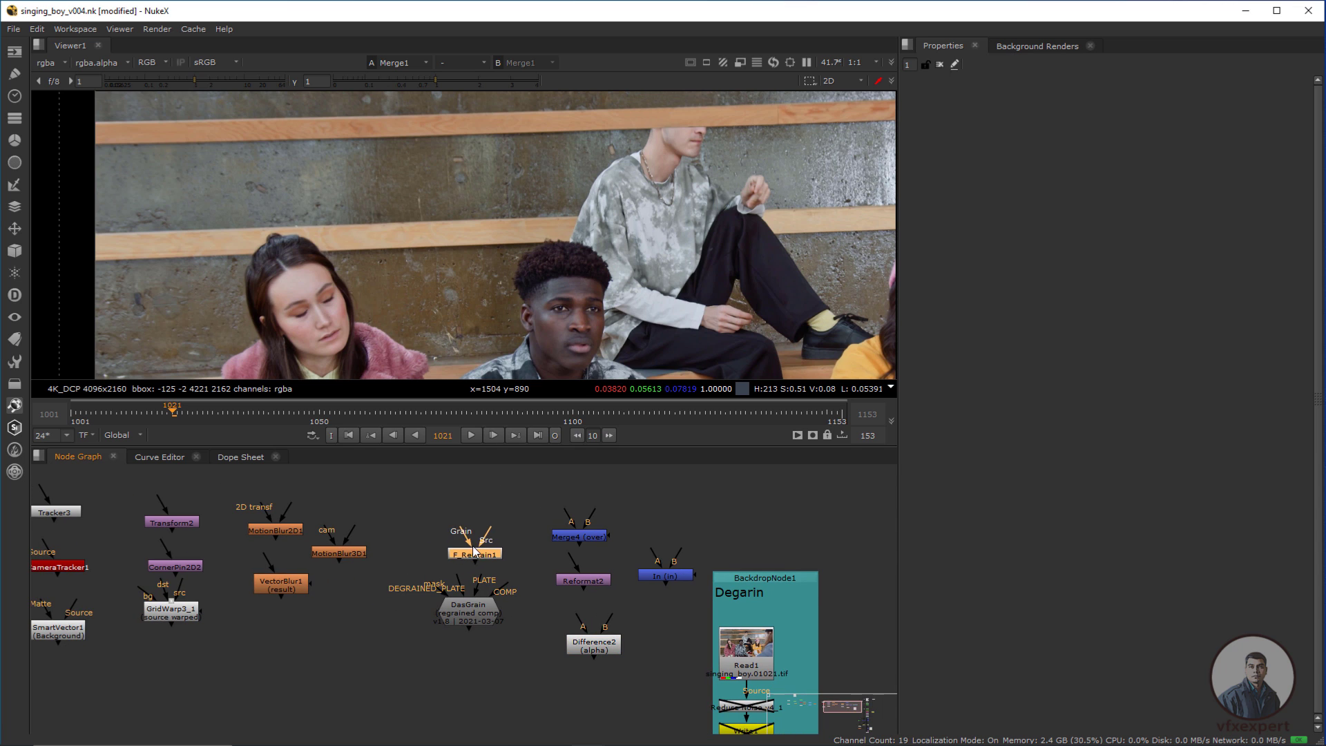
pyautogui.scroll(-4, 688, 622)
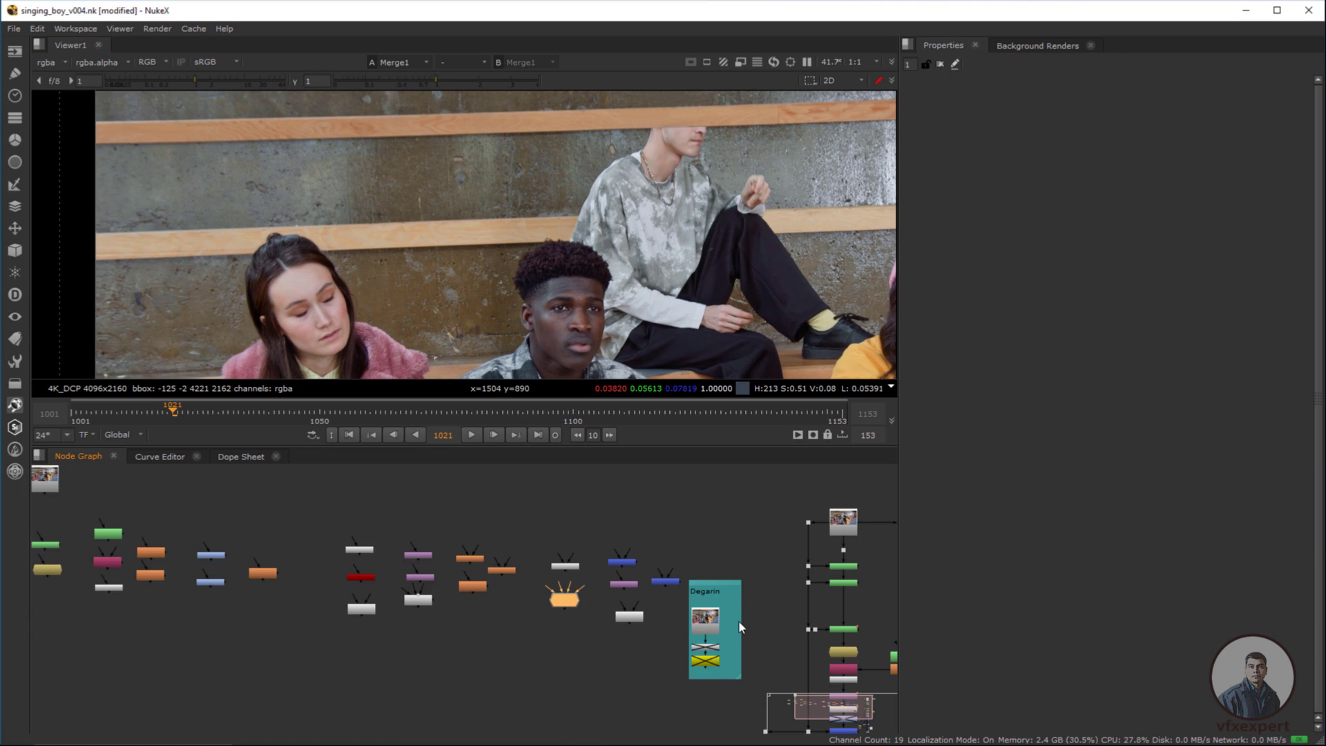
pyautogui.moveTo(739, 620); pyautogui.dragTo(555, 591, button='middle')
pyautogui.scroll(1, 670, 654)
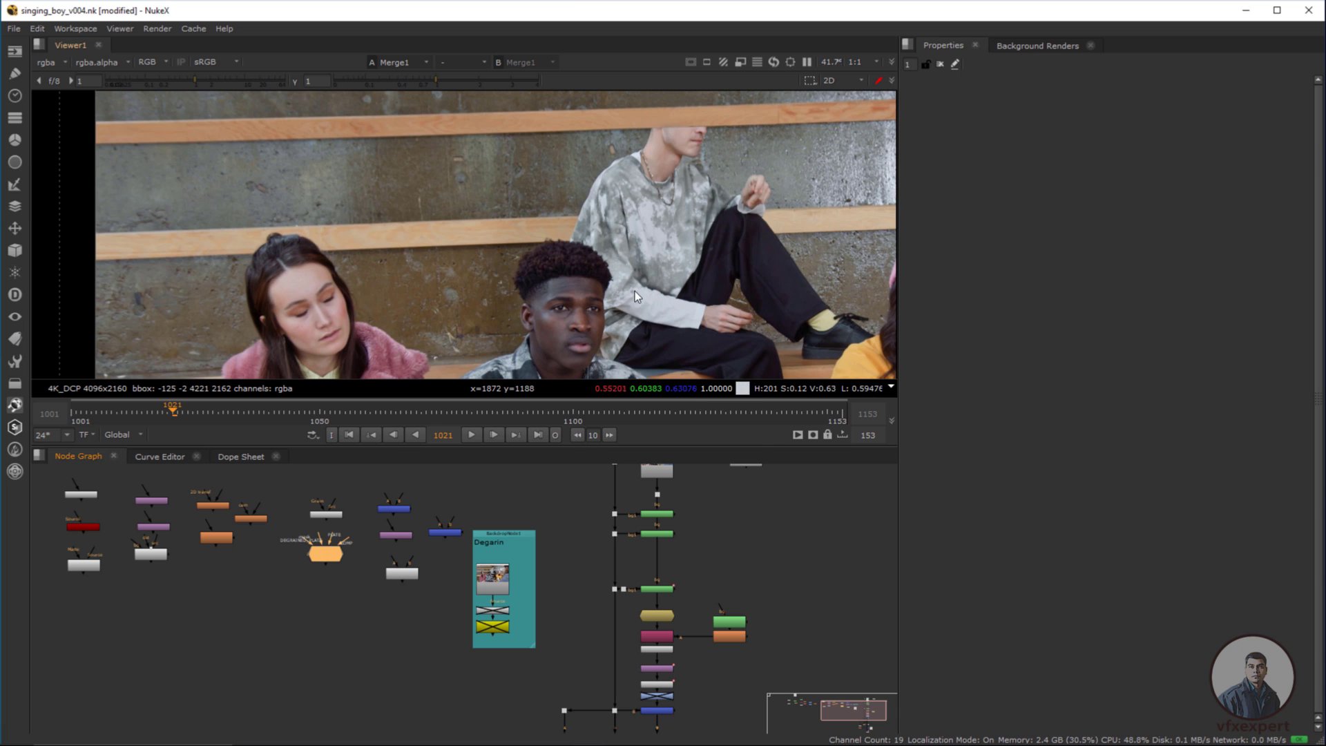
pyautogui.scroll(5, 446, 536)
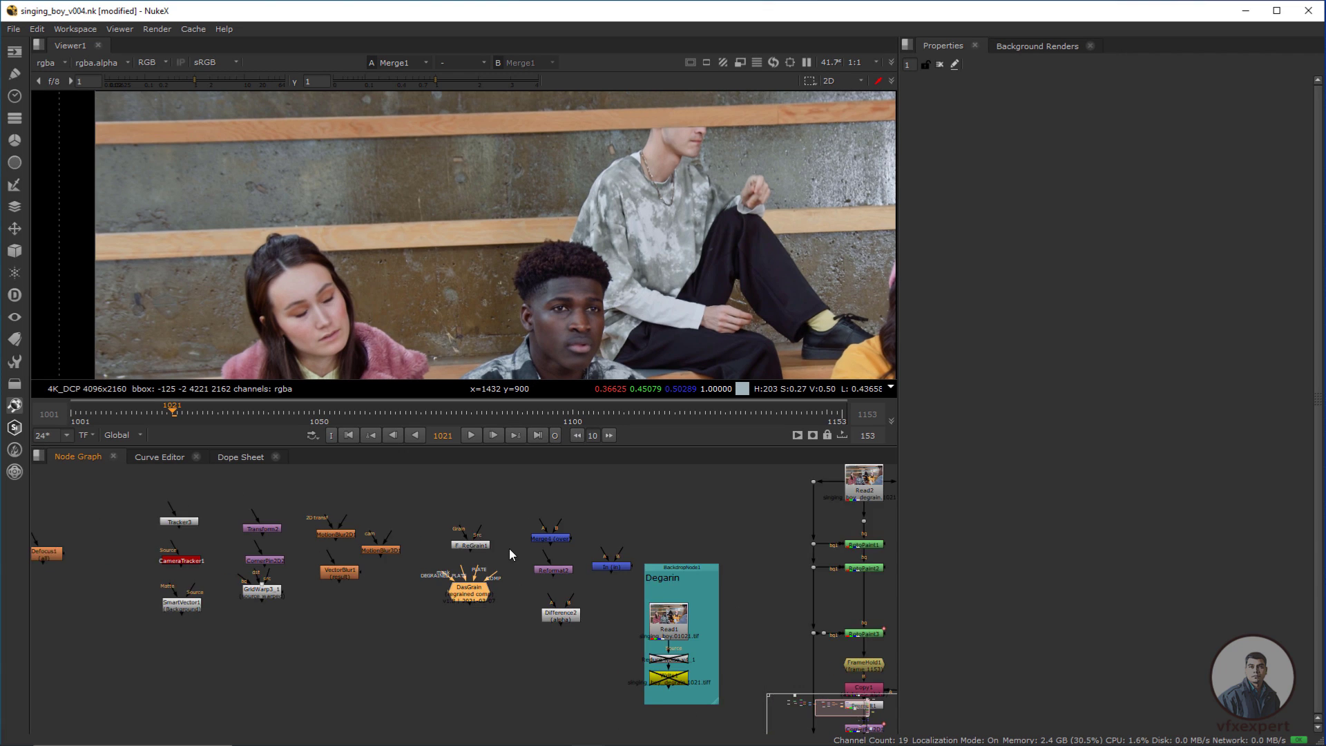
pyautogui.moveTo(475, 545); pyautogui.dragTo(458, 528)
pyautogui.moveTo(433, 627); pyautogui.dragTo(455, 632)
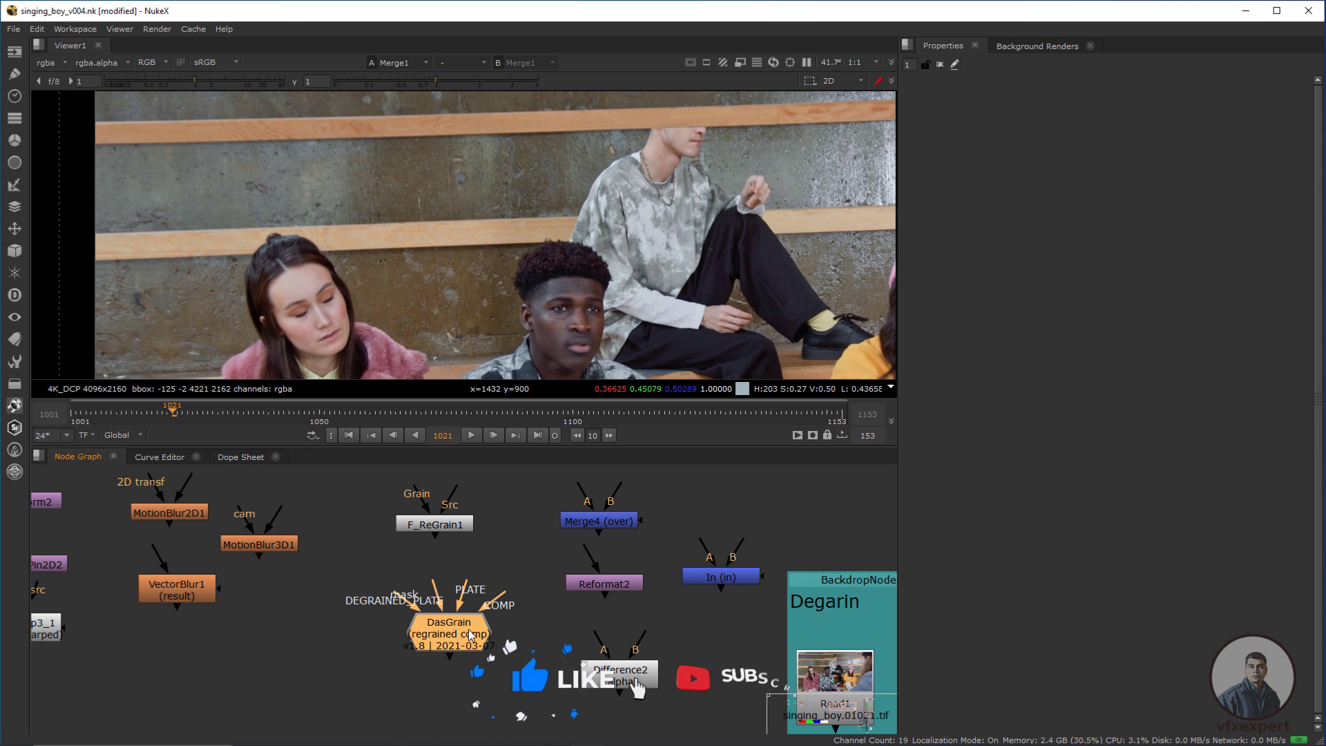
pyautogui.moveTo(442, 525); pyautogui.dragTo(458, 529)
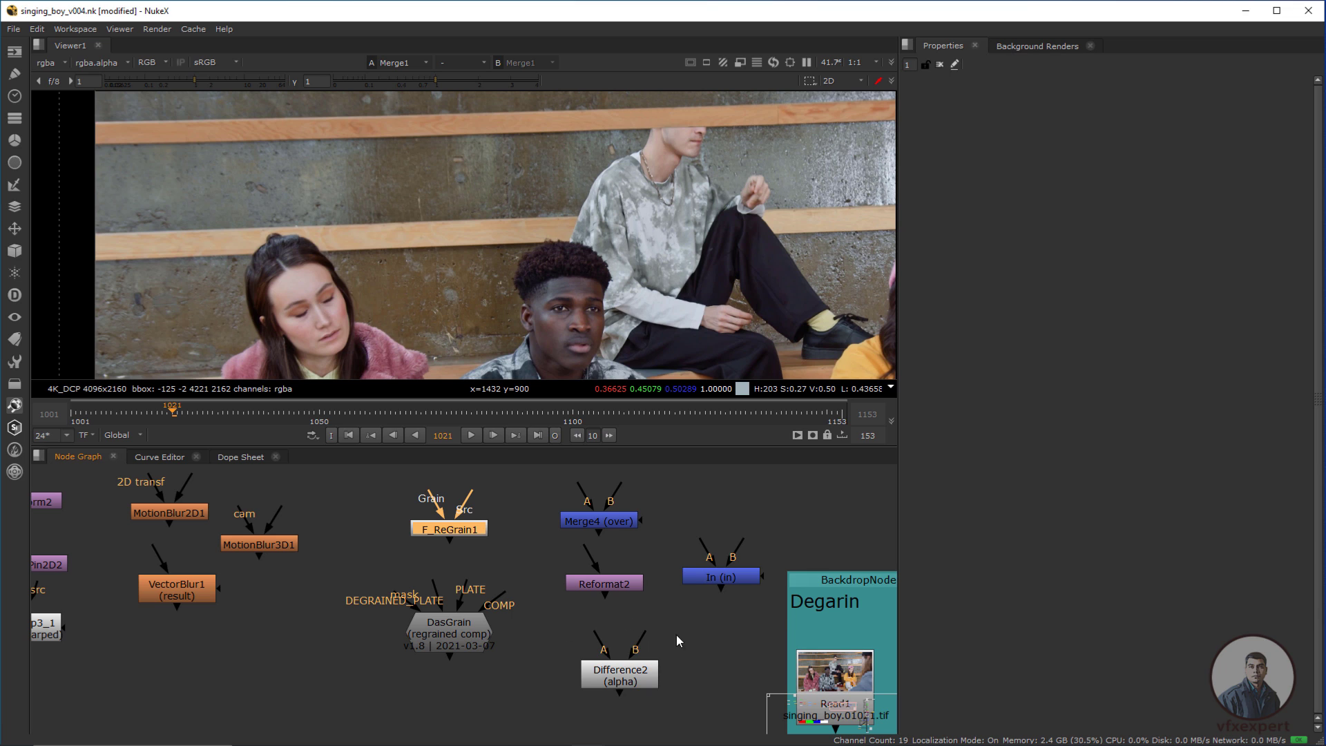
# Show the Read2 plate at the head of the comp tree in the viewer.
pyautogui.scroll(-3, 706, 587)
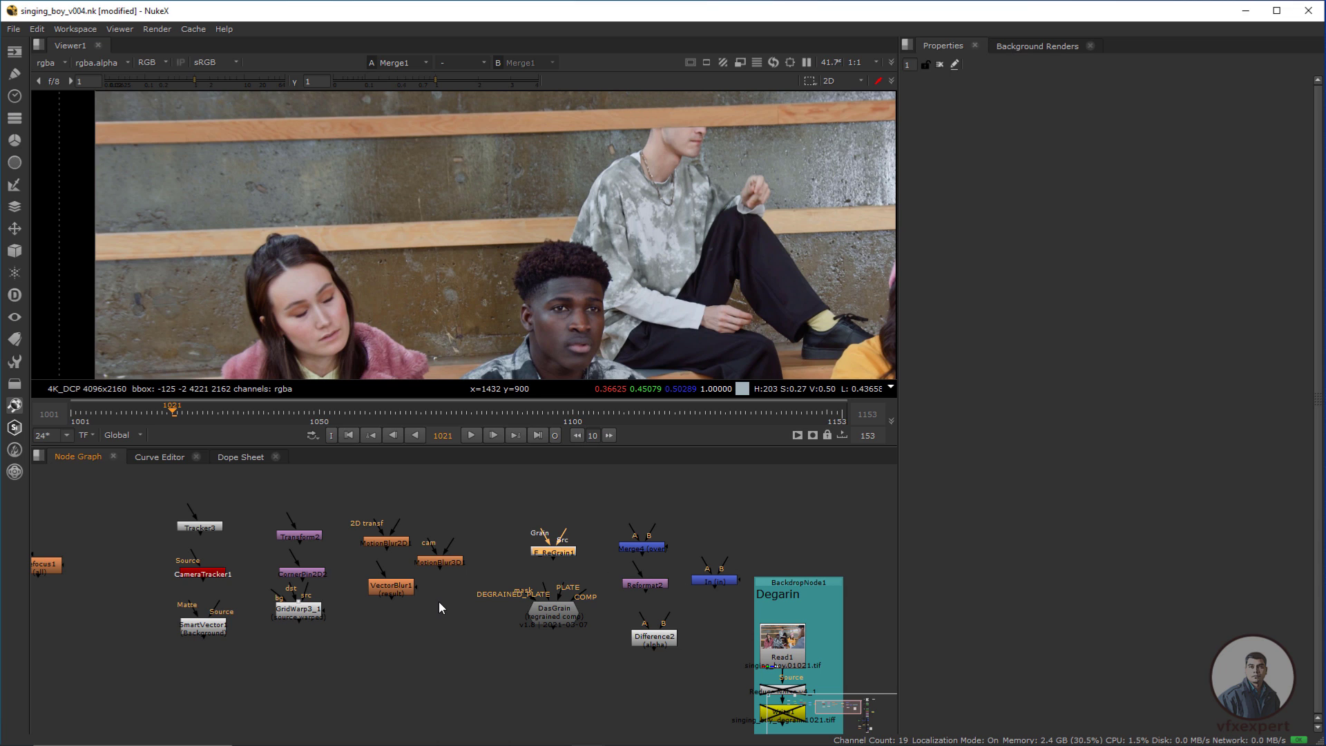
pyautogui.moveTo(431, 624); pyautogui.dragTo(524, 636, button='middle')
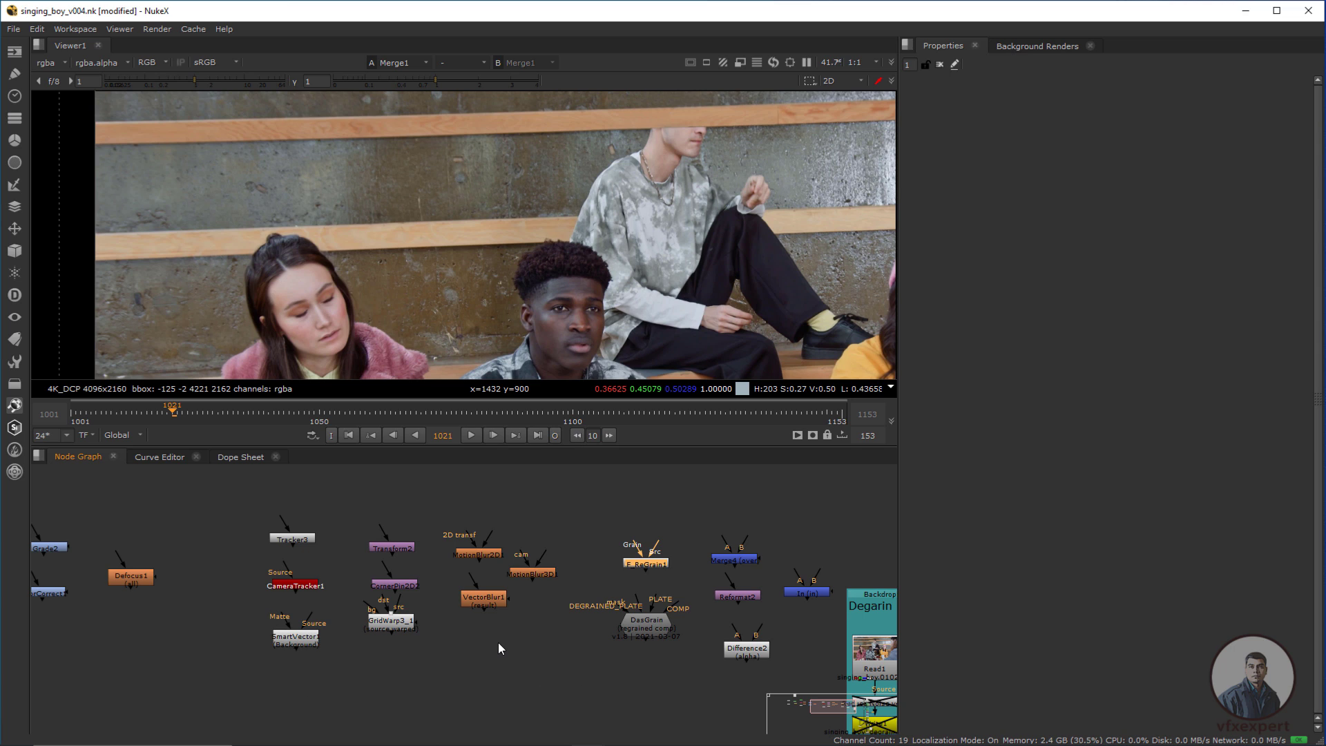
pyautogui.scroll(-2, 499, 643)
pyautogui.moveTo(891, 544); pyautogui.dragTo(647, 510, button='middle')
pyautogui.click(362, 283)
pyautogui.press('1')
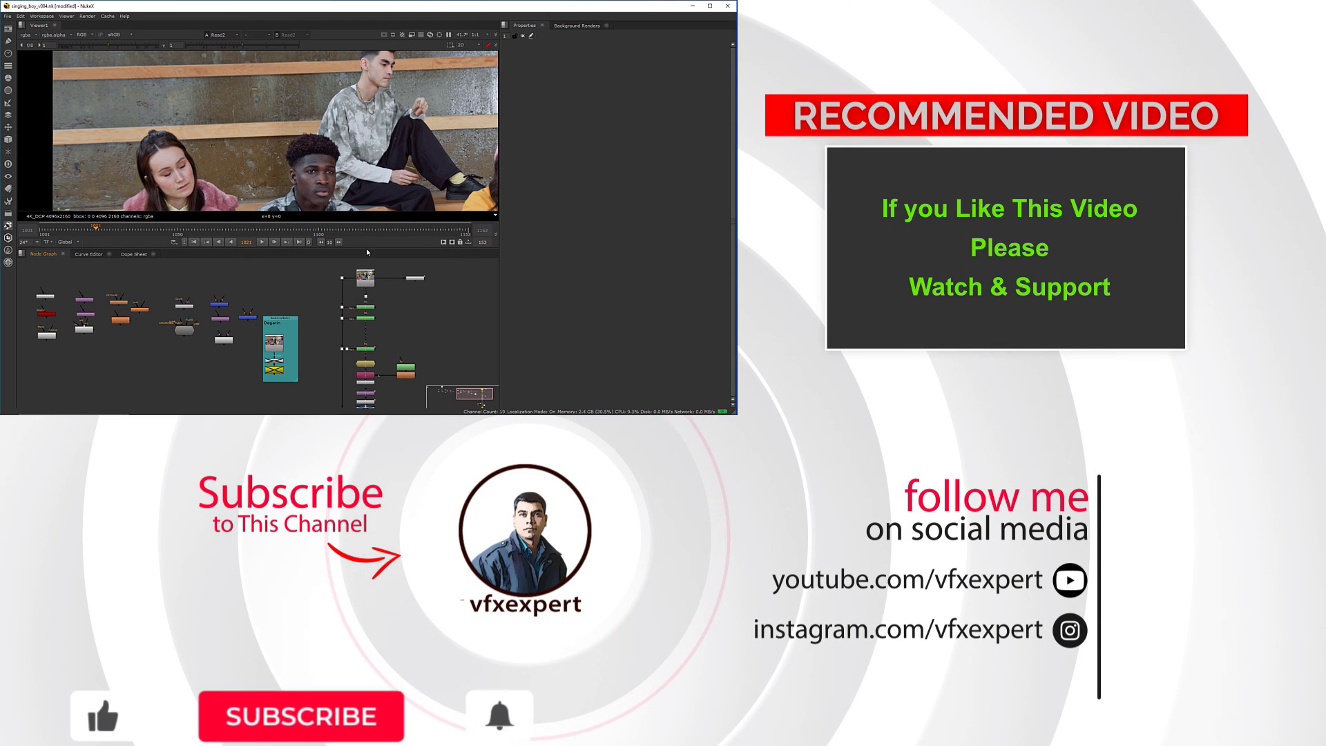
# Show the output of the final reformat node at the end of the comp tree in the viewer.
pyautogui.scroll(-3, 324, 90)
pyautogui.moveTo(385, 381); pyautogui.dragTo(366, 325, button='middle')
pyautogui.moveTo(372, 396); pyautogui.dragTo(343, 321, button='middle')
pyautogui.scroll(3, 341, 313)
pyautogui.click(341, 378)
pyautogui.press('1')
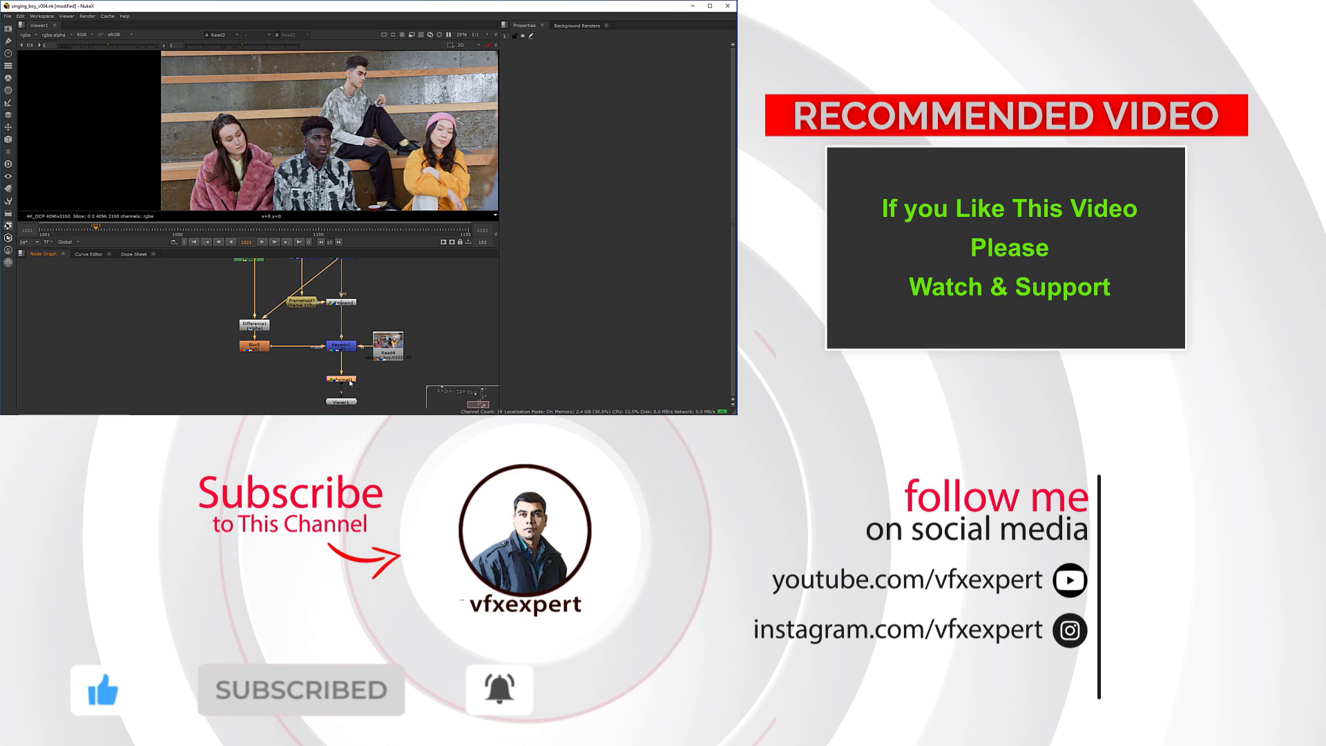
pyautogui.press('2')
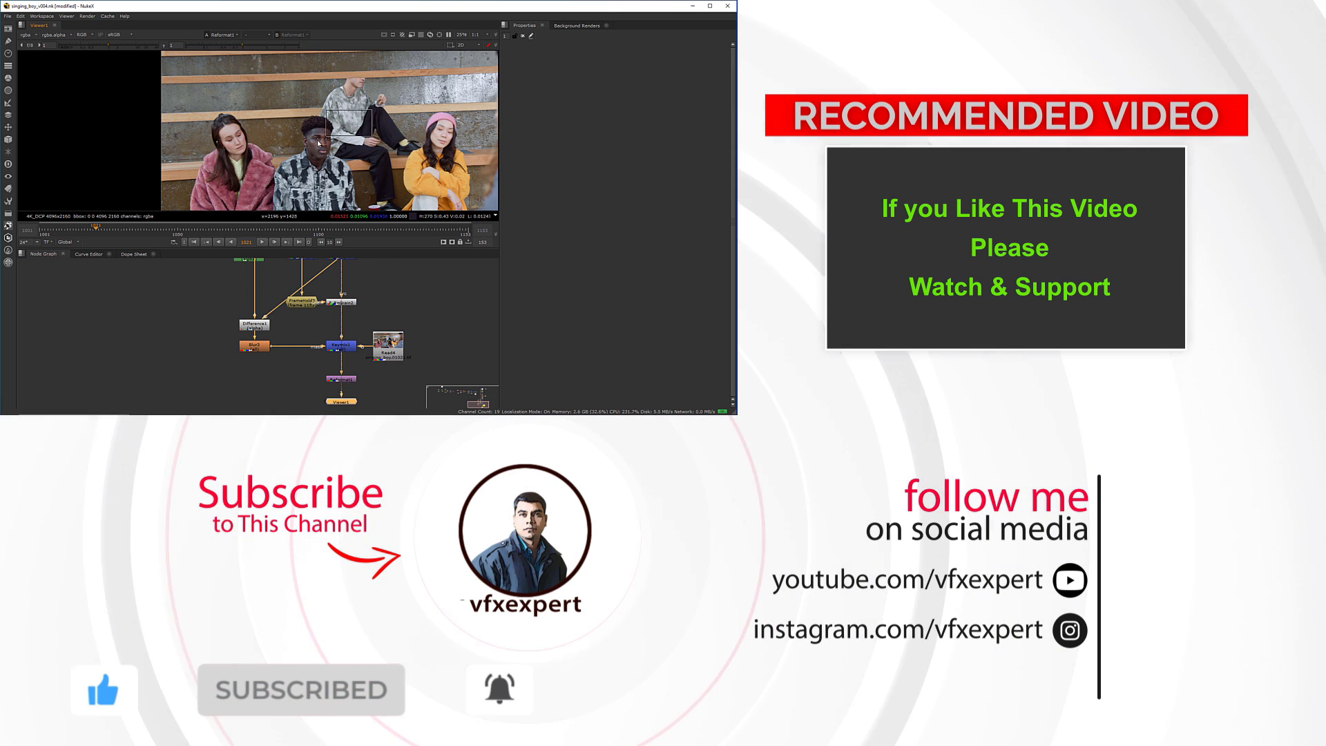